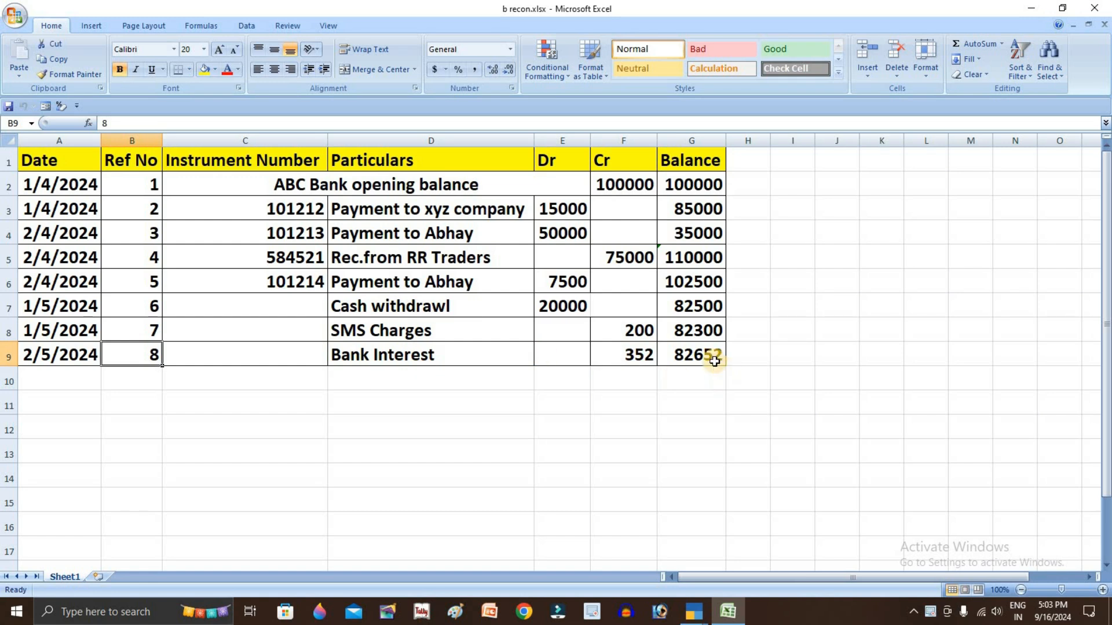
# Fill the closing balance 82652 in G9 yellow and check the running balances back to 100000
pyautogui.click(203, 69)
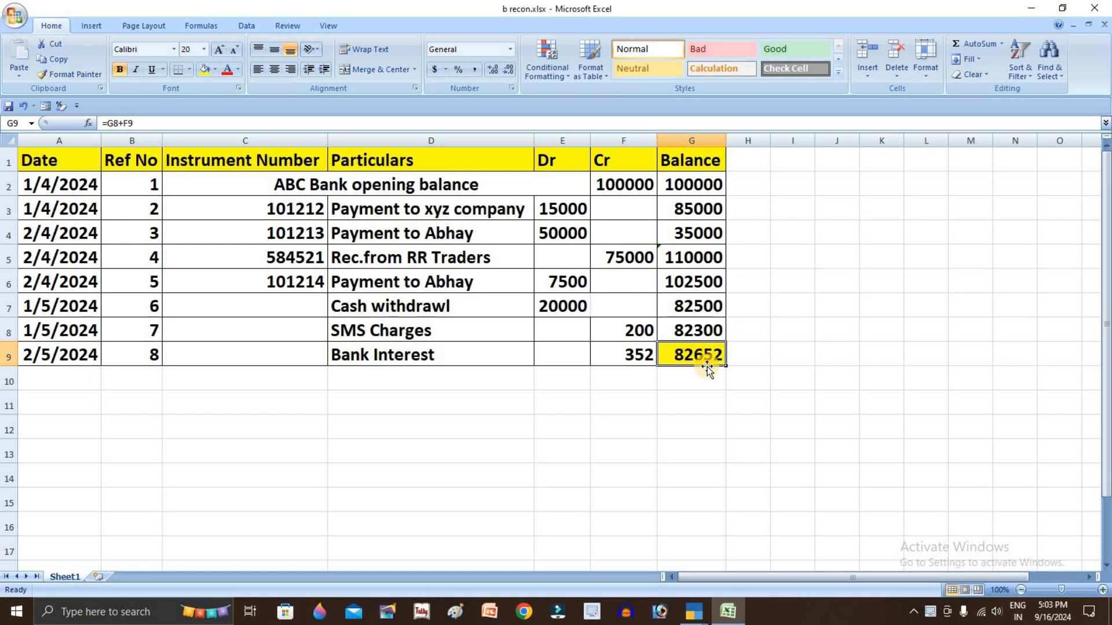
pyautogui.click(707, 330)
pyautogui.click(713, 303)
pyautogui.click(707, 280)
pyautogui.click(695, 251)
pyautogui.click(691, 232)
pyautogui.click(689, 209)
pyautogui.click(687, 185)
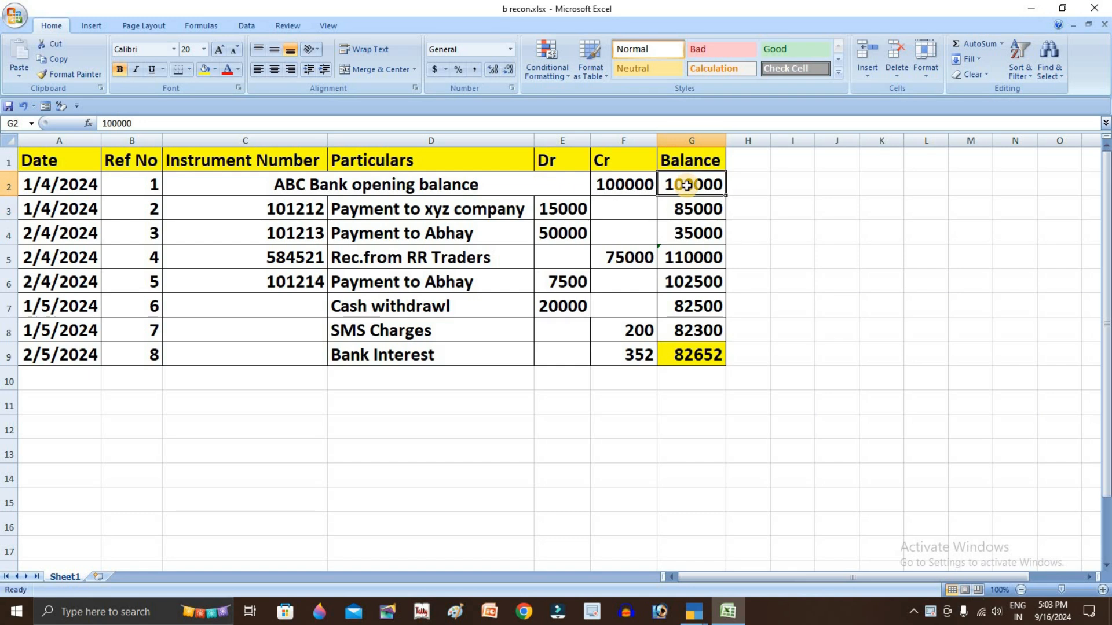
# Review the opening balance row: the ABC Bank description and the 100000 amount in F2
pyautogui.click(427, 185)
pyautogui.doubleClick(324, 183)
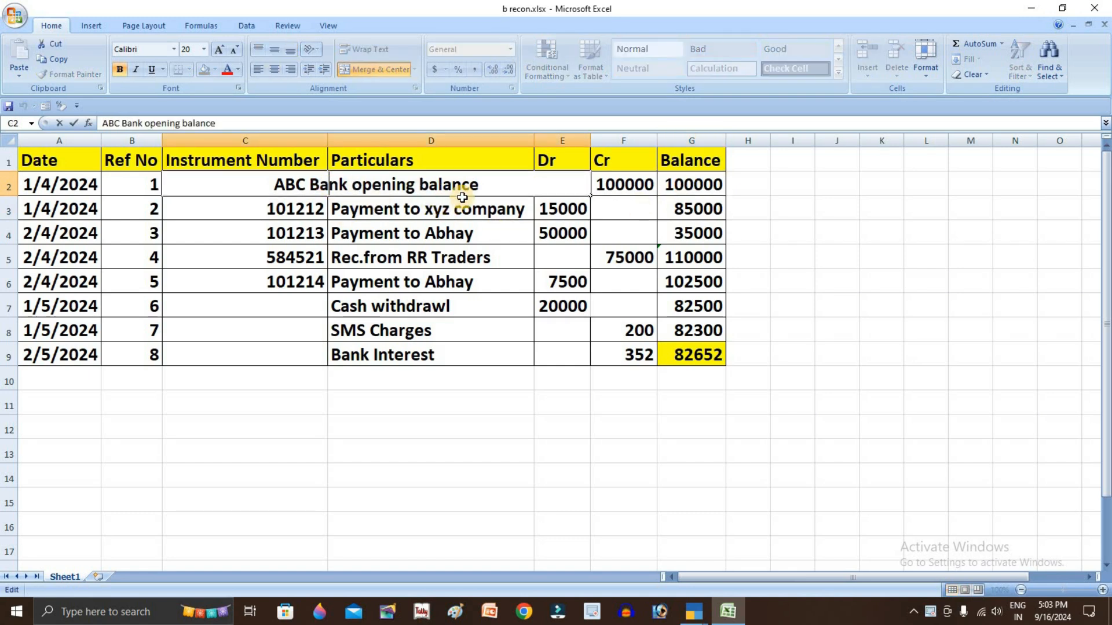
pyautogui.moveTo(269, 187); pyautogui.dragTo(397, 229)
pyautogui.click(396, 229)
pyautogui.click(615, 180)
pyautogui.doubleClick(639, 184)
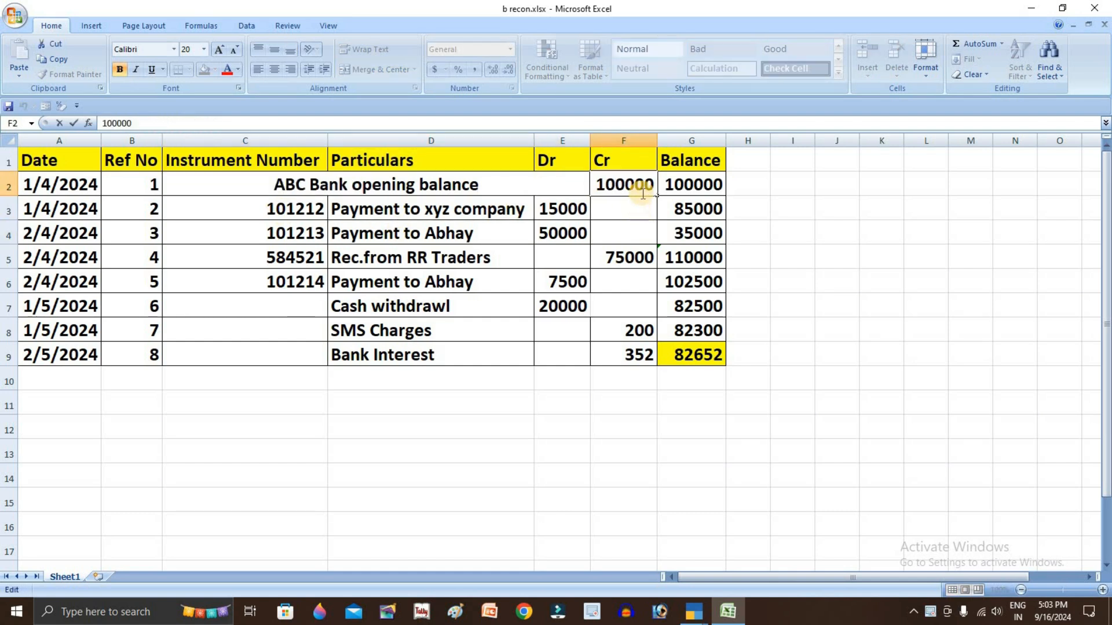
pyautogui.doubleClick(640, 182)
pyautogui.click(651, 307)
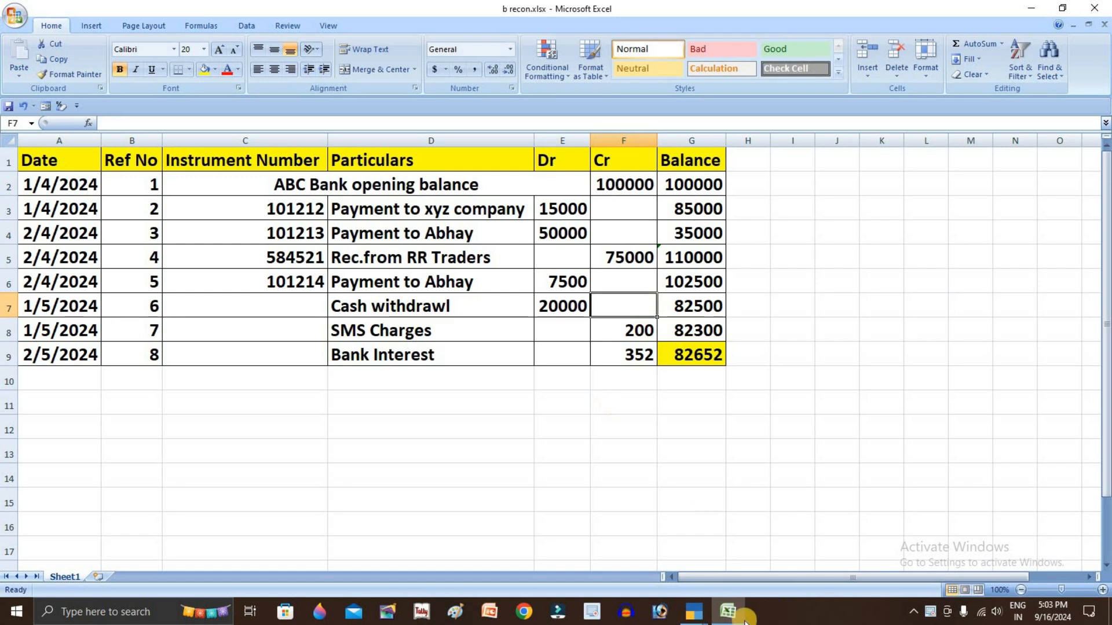
# Quit the duplicate TallyPrime window, keeping the company window open
pyautogui.moveTo(693, 614)
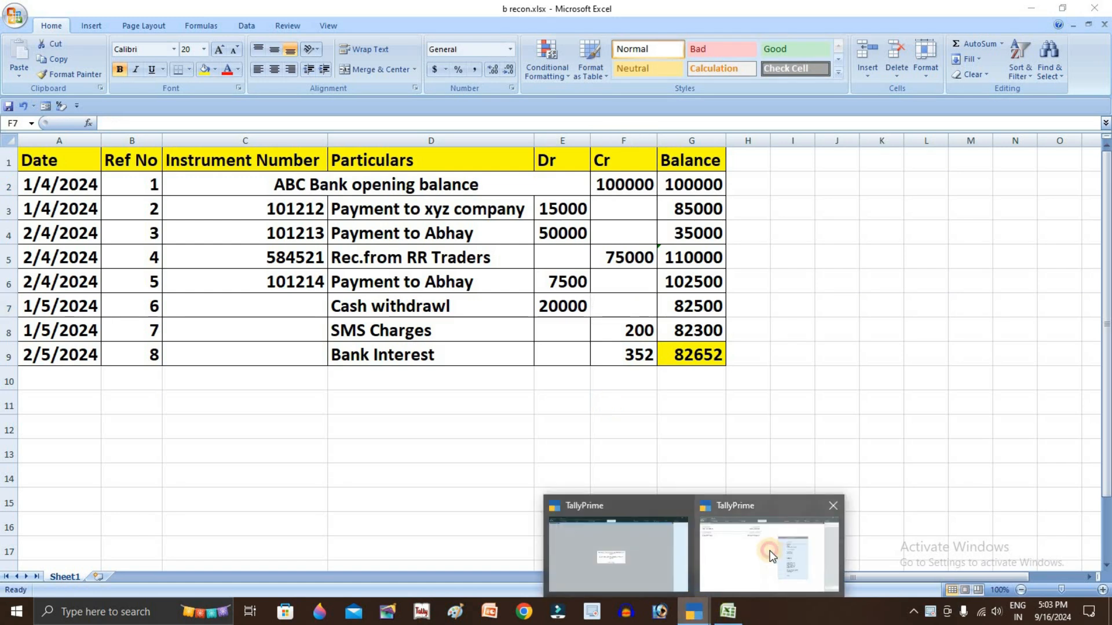
pyautogui.click(769, 551)
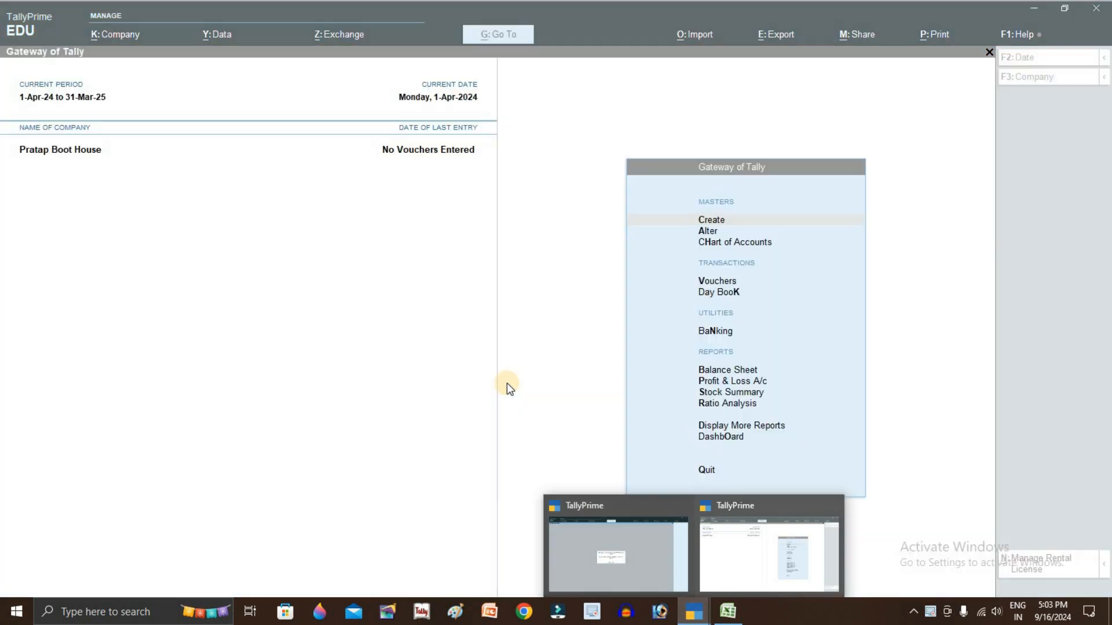
pyautogui.click(655, 550)
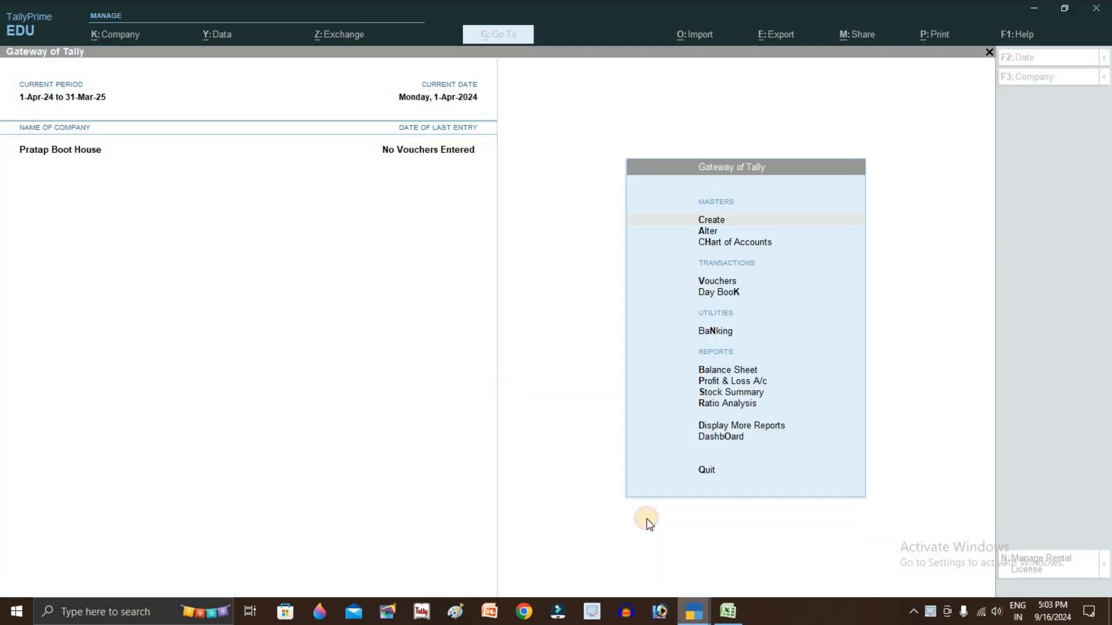
pyautogui.press('Escape')
pyautogui.press('y')
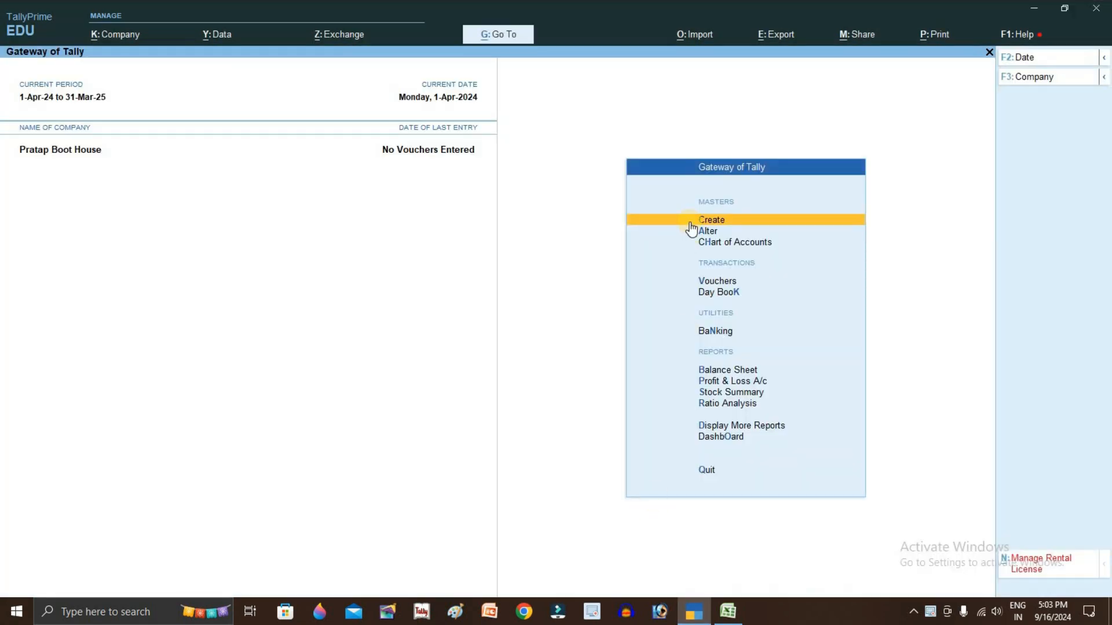
# Create a new ledger 'Abc Bank a/c' under Bank Accounts and enter its bank account number
pyautogui.press('Return')
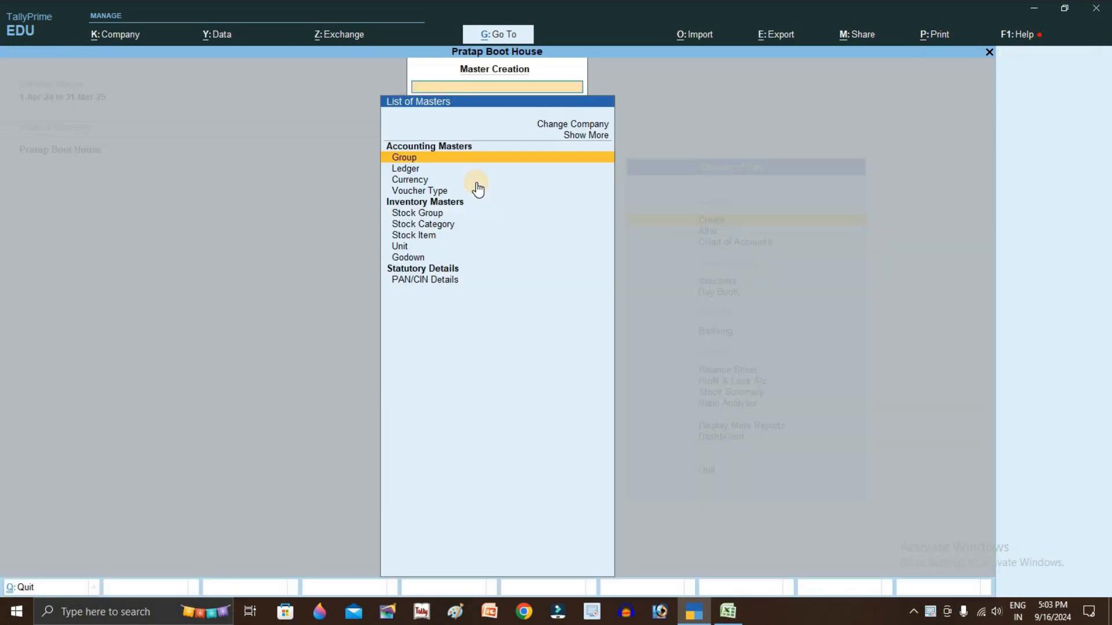
pyautogui.press('Down')
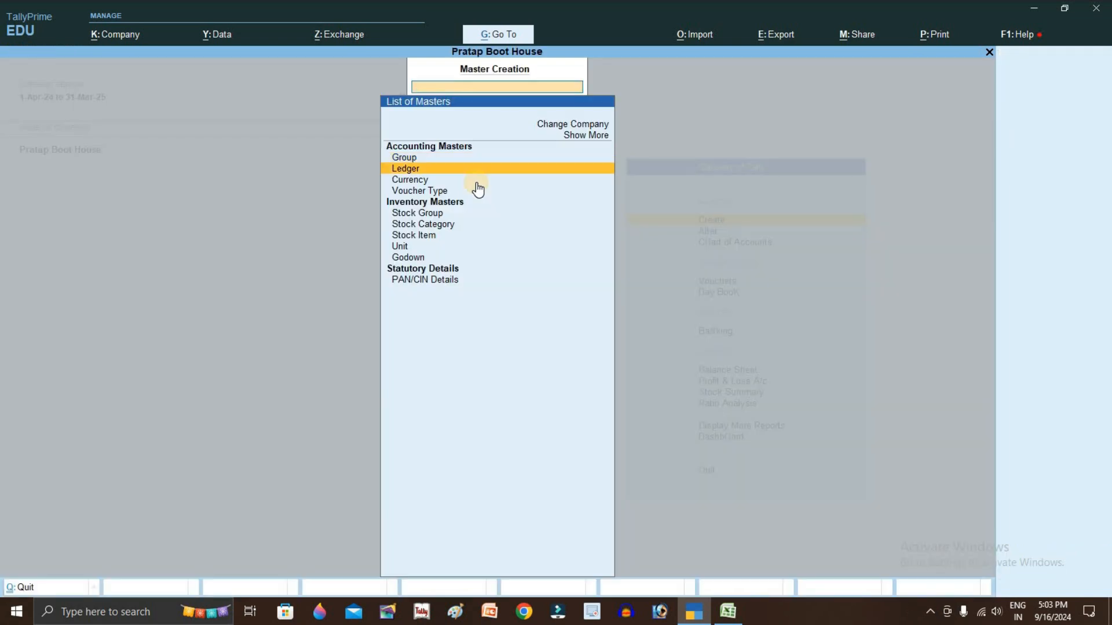
pyautogui.press('Return')
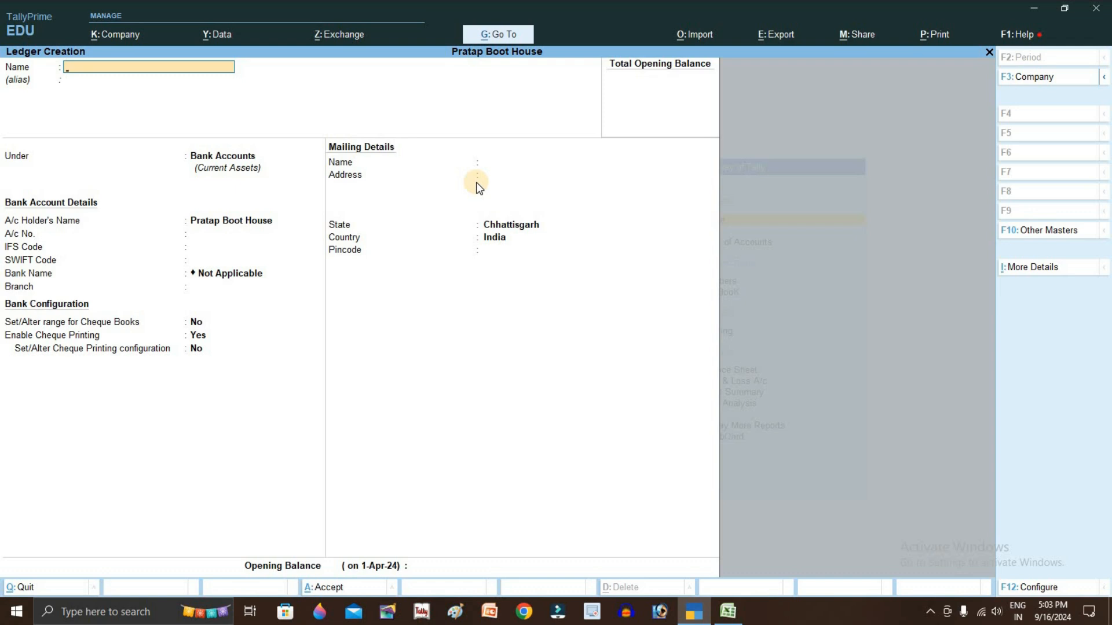
pyautogui.write('Abc Bank a/c')
pyautogui.press('Return')
pyautogui.press('Return')
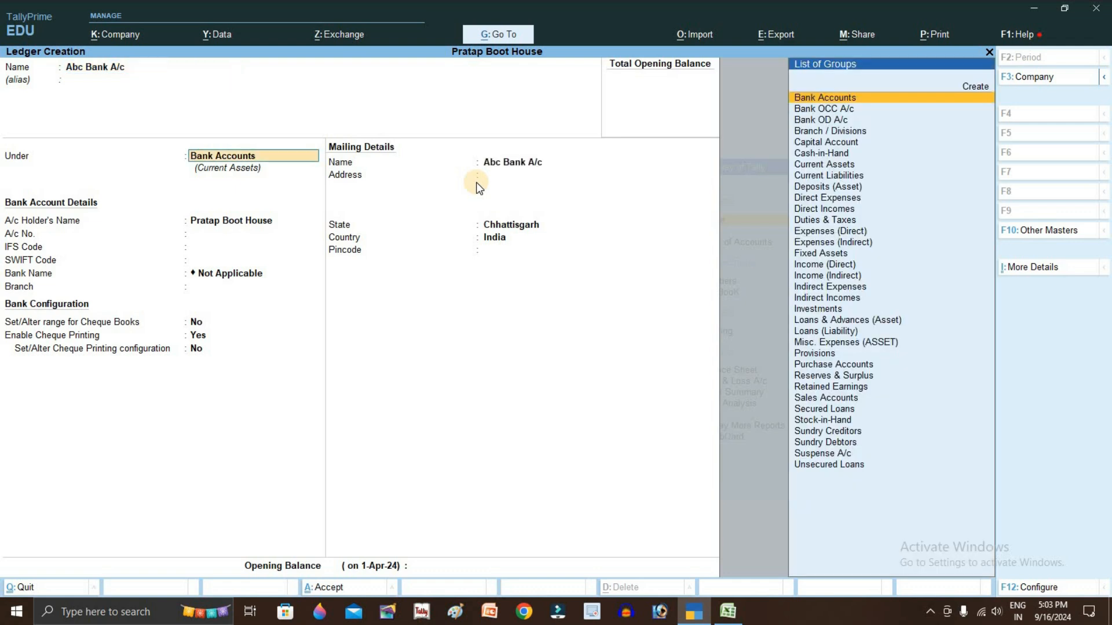
pyautogui.press('Return')
pyautogui.press('Return')
pyautogui.press('Return')
pyautogui.press('Return')
pyautogui.press('Return')
pyautogui.press('Return')
pyautogui.press('Return')
pyautogui.press('Return')
pyautogui.press('Return')
pyautogui.press('Return')
# Give the bank ledger a 1,00,000 Dr opening balance and save it
pyautogui.press('Return')
pyautogui.press('Return')
pyautogui.press('Return')
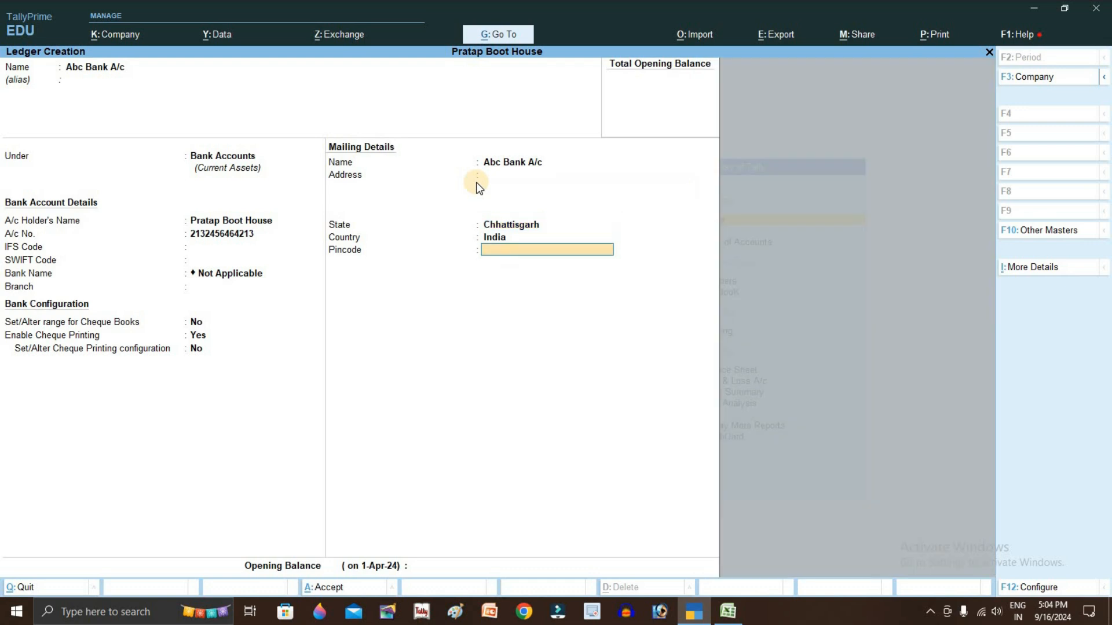
pyautogui.press('Return')
pyautogui.write('100000')
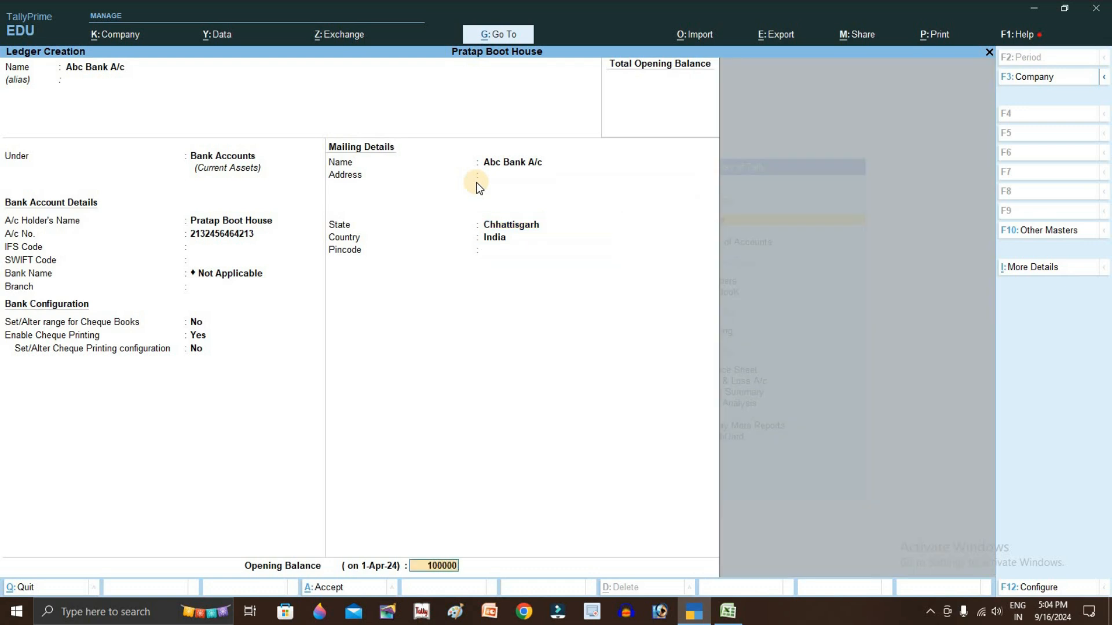
pyautogui.press('Return')
pyautogui.write('c')
pyautogui.press('Return')
pyautogui.press('Escape')
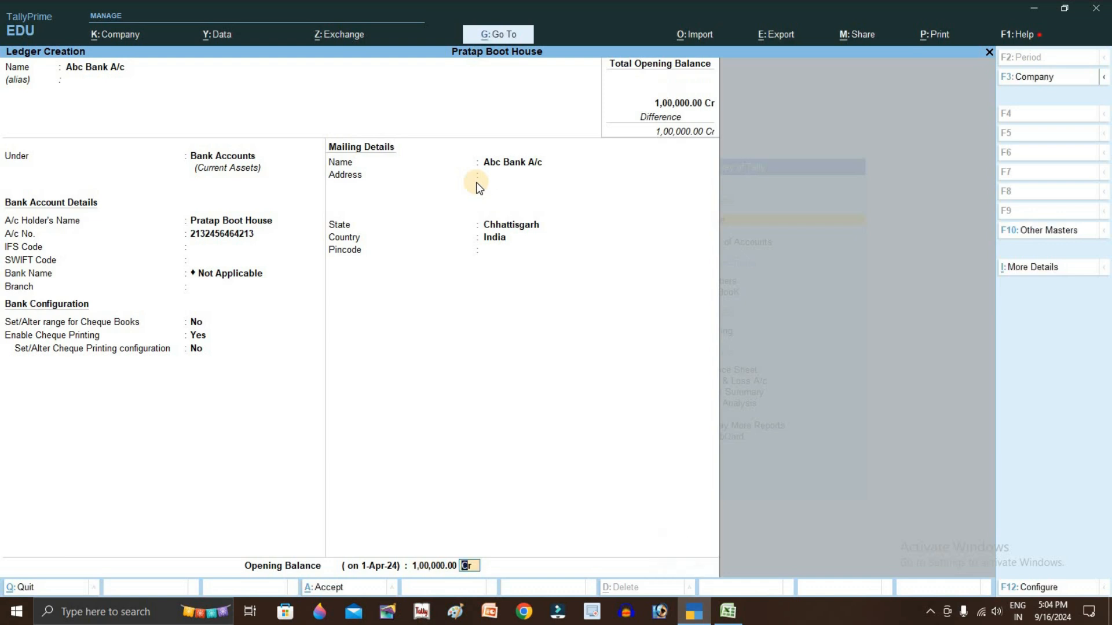
pyautogui.press('Return')
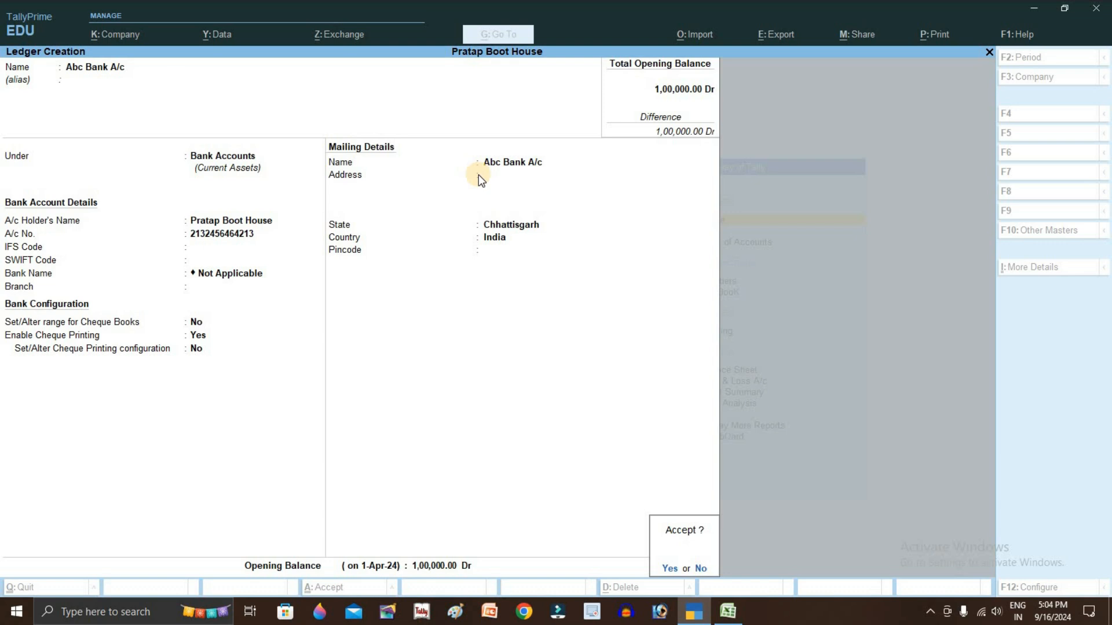
pyautogui.press('Return')
# Create the 'Xyz comp' ledger under Sundry Creditors, matching the statement's payment entry, and save it
pyautogui.hotkey('alt', 'Tab')
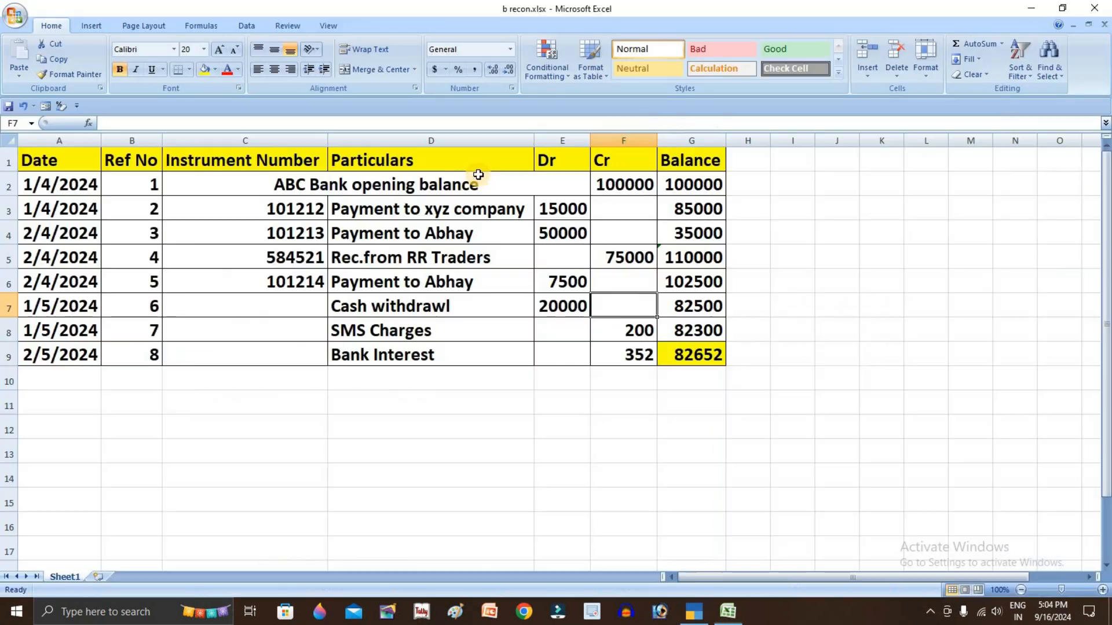
pyautogui.click(369, 219)
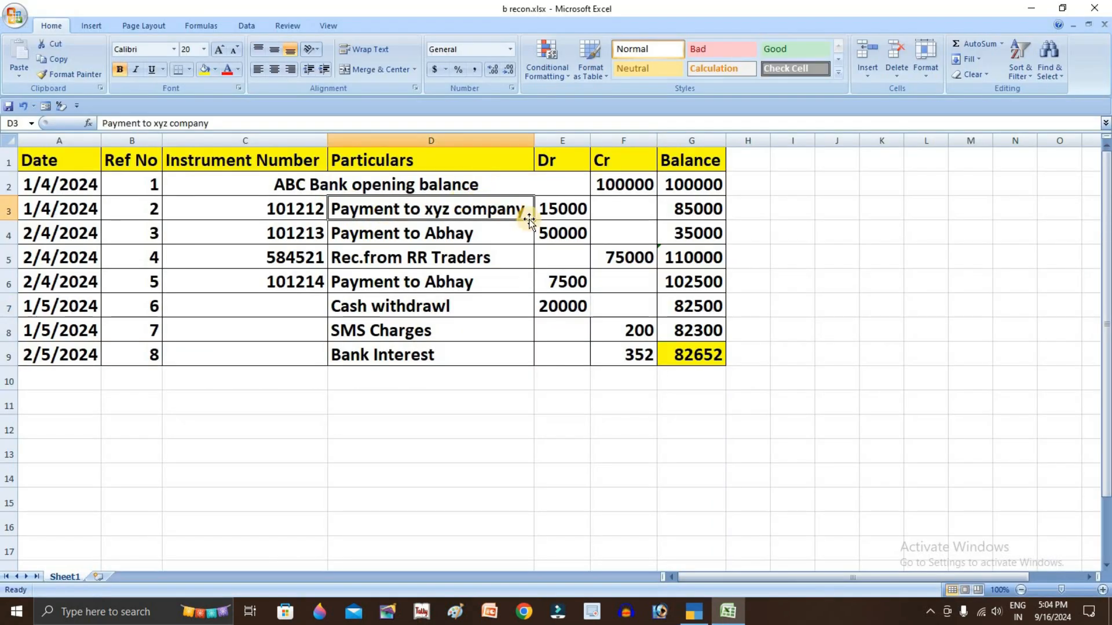
pyautogui.hotkey('alt', 'Tab')
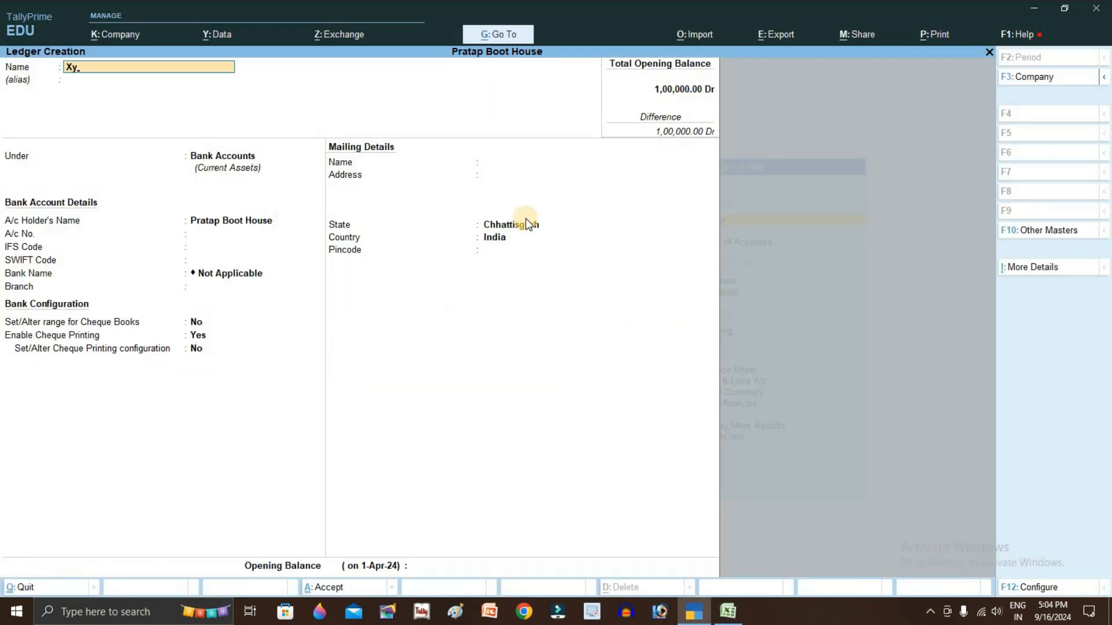
pyautogui.write('Xyz comp')
pyautogui.press('Return')
pyautogui.press('Return')
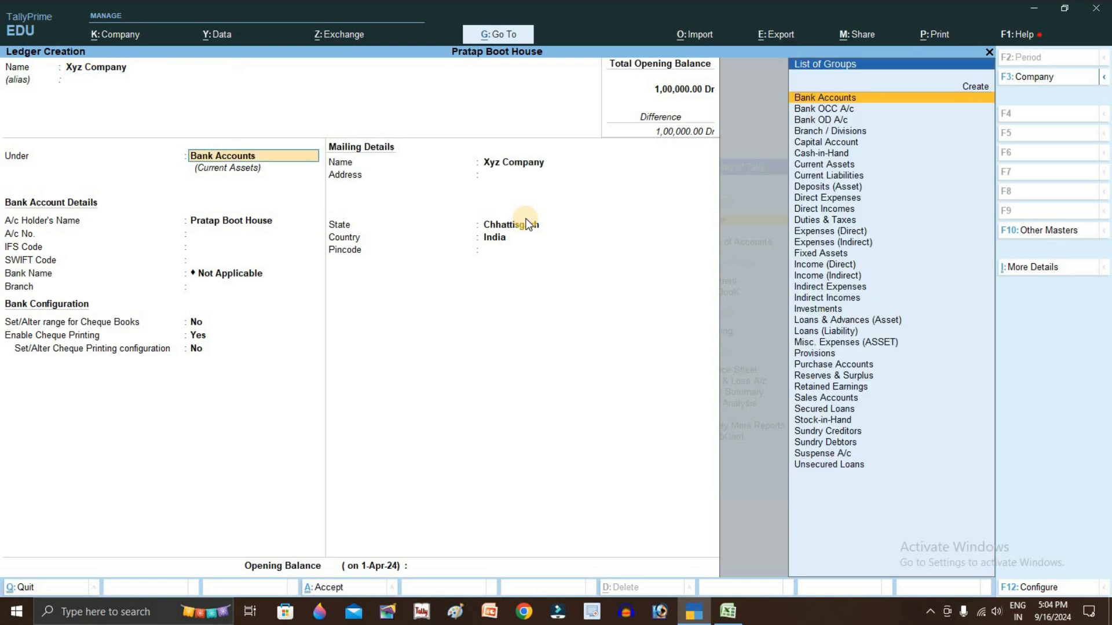
pyautogui.write('Su')
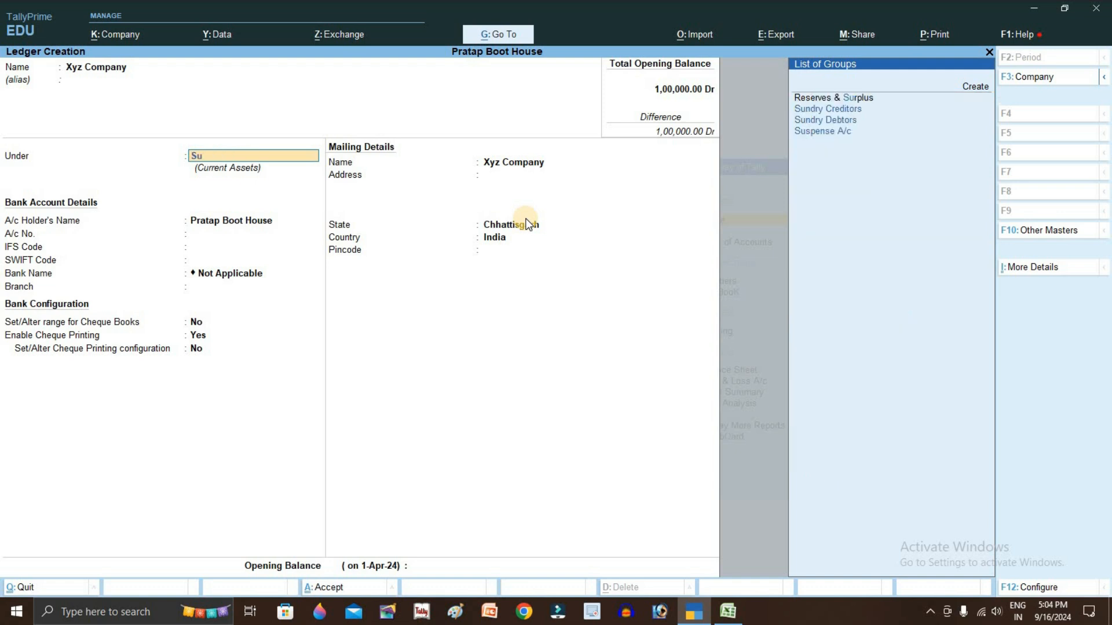
pyautogui.press('Up')
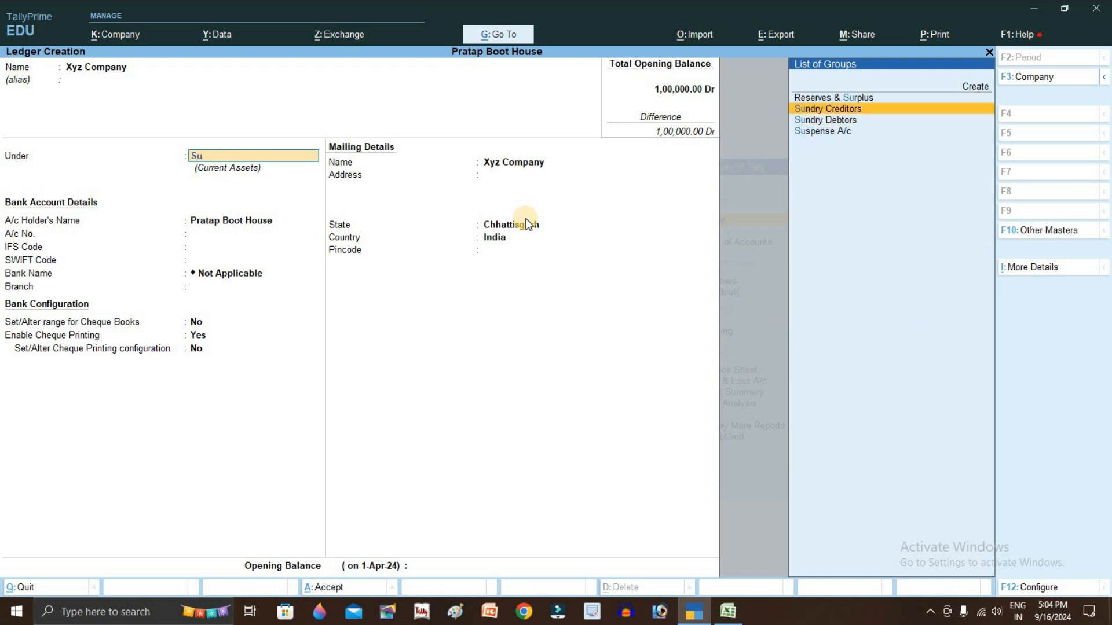
pyautogui.press('Return')
pyautogui.hotkey('ctrl', 'a')
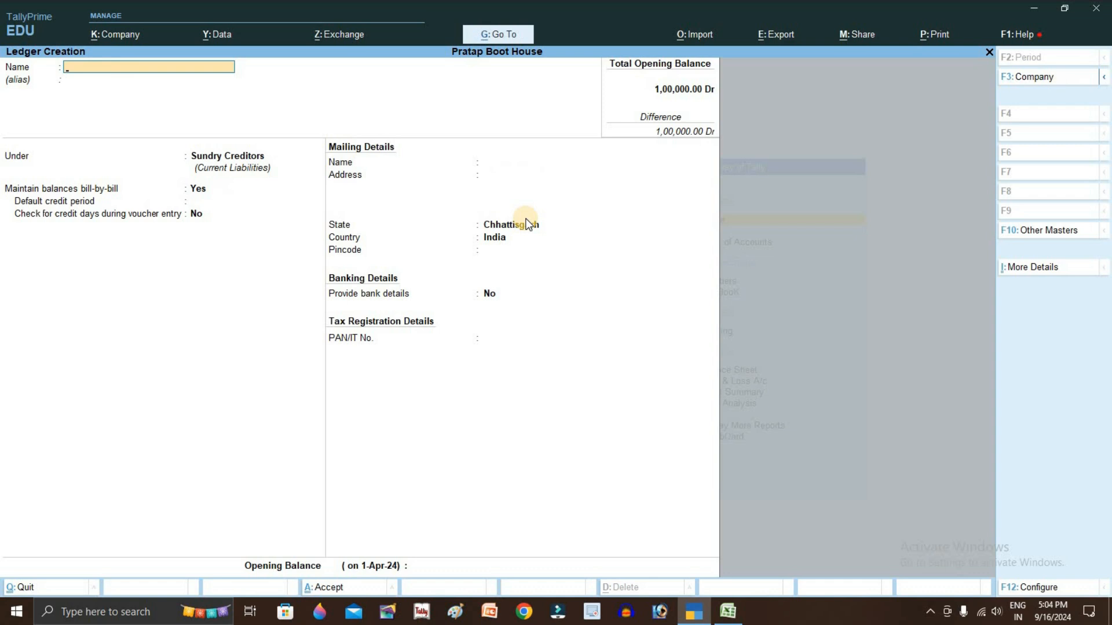
pyautogui.hotkey('alt', 'Tab')
# Begin a ledger named after the row 4 payee from the Excel statement
pyautogui.click(476, 241)
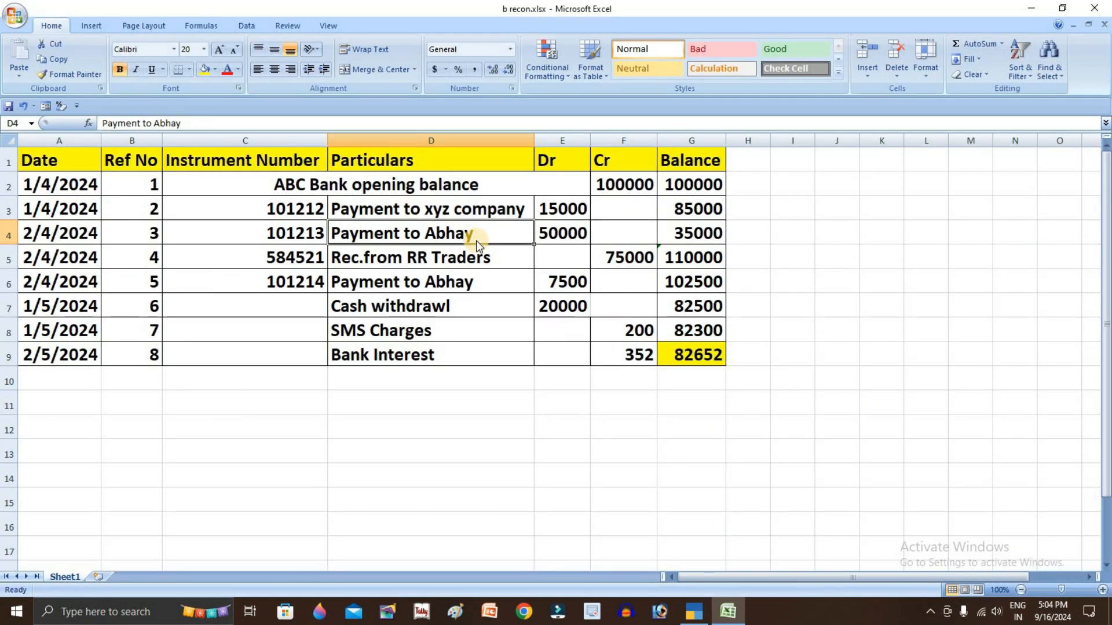
pyautogui.hotkey('alt', 'Tab')
pyautogui.write('Abh')
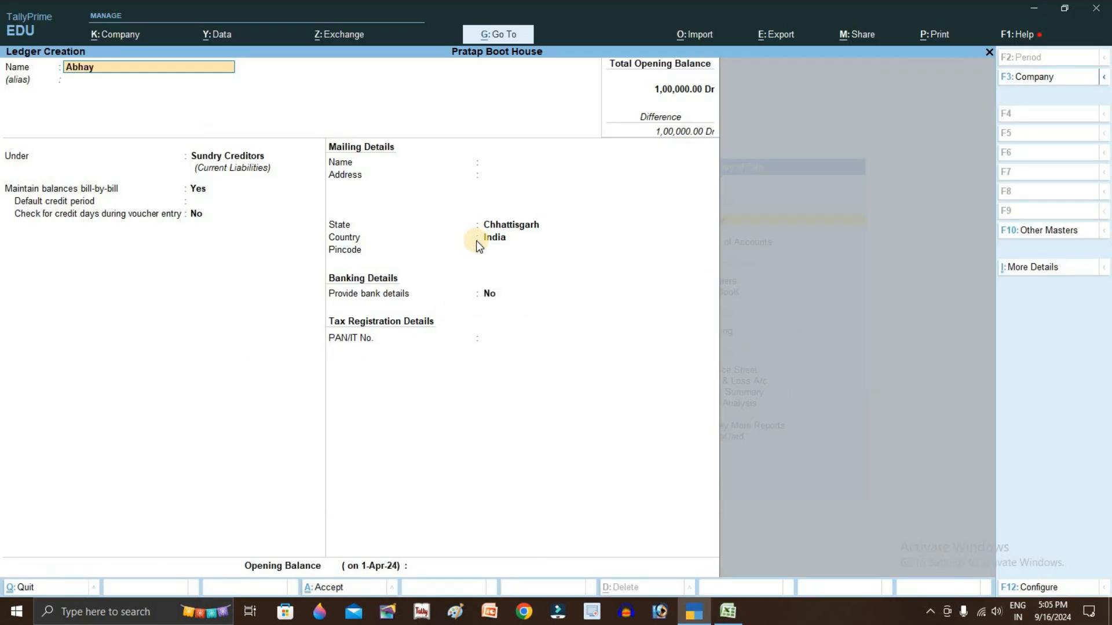
pyautogui.press('Return')
pyautogui.hotkey('alt', 'Tab')
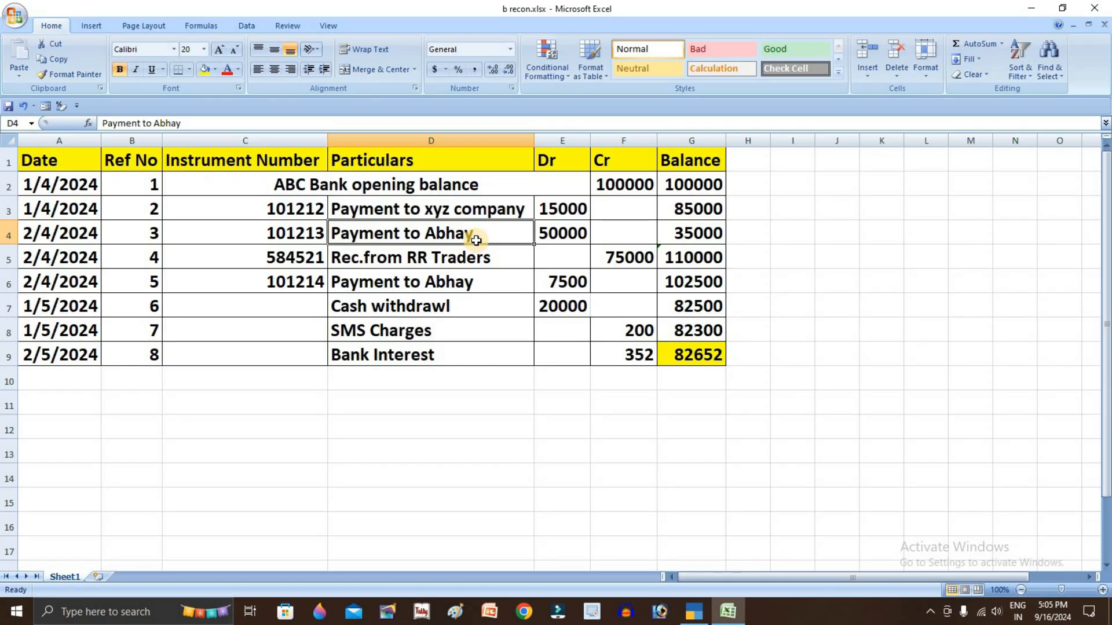
pyautogui.hotkey('alt', 'Tab')
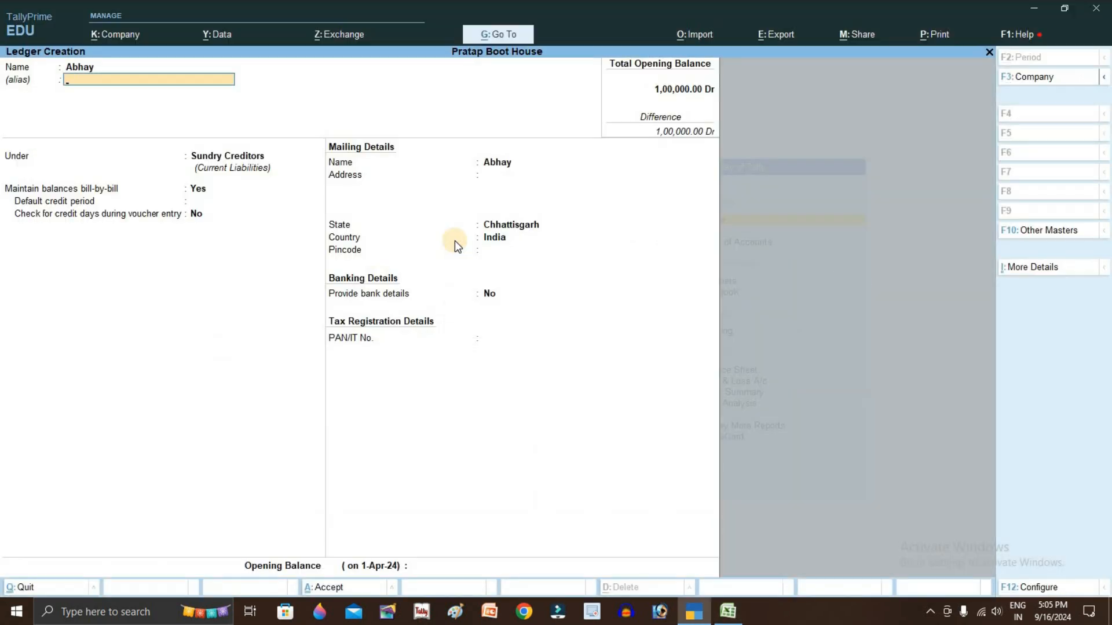
pyautogui.press('ctrl')
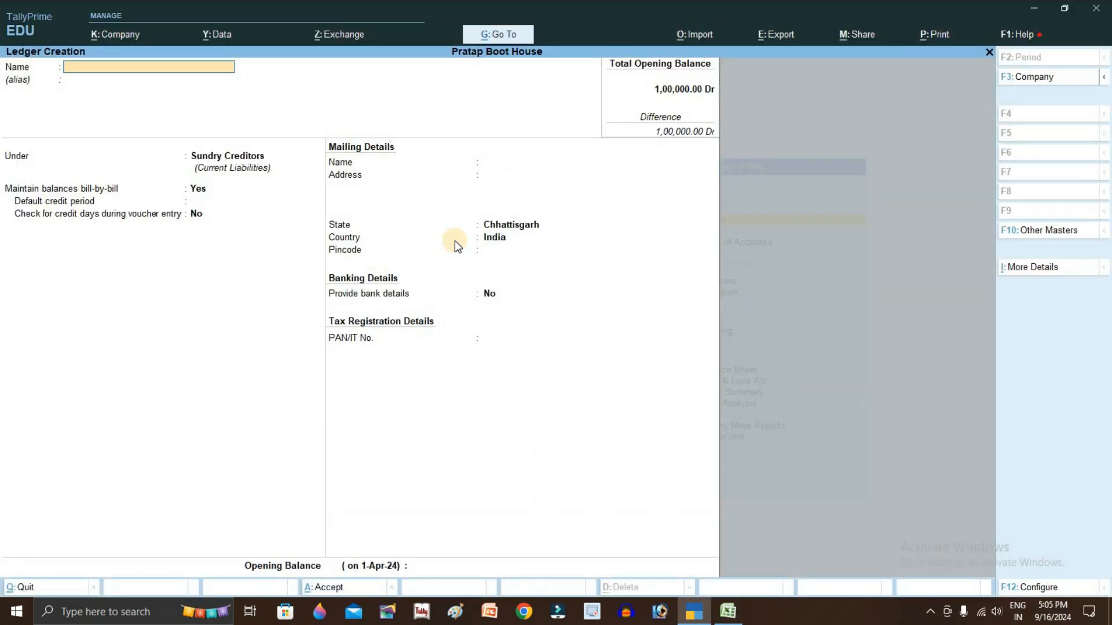
pyautogui.hotkey('alt', 'Tab')
# Copy 'RR Traders' from D5 and save it as a ledger under Sundry Debtors
pyautogui.click(455, 263)
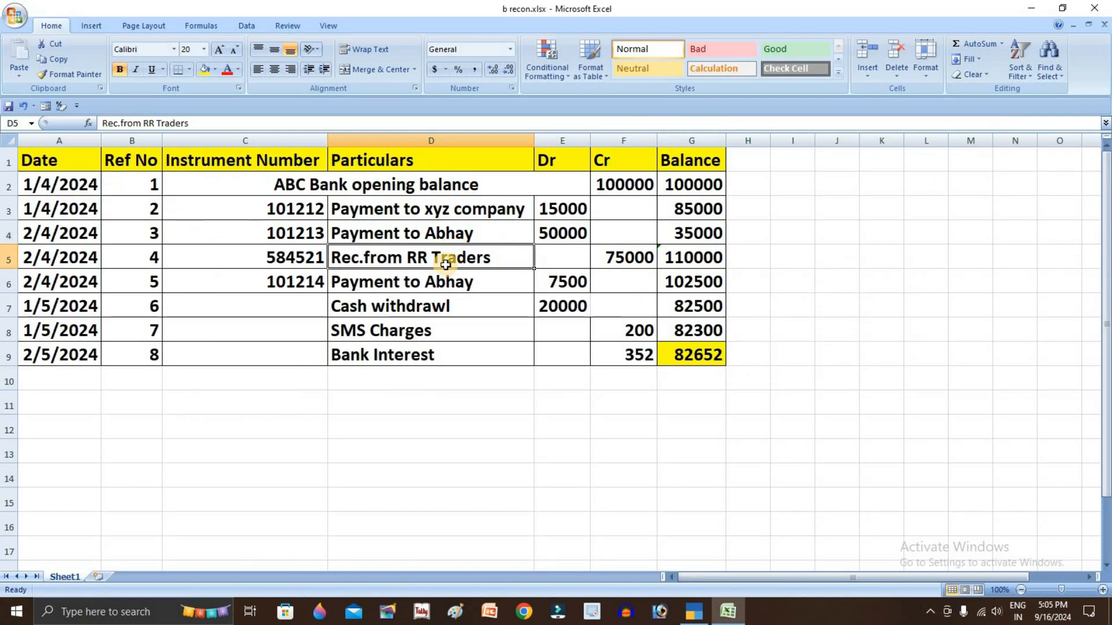
pyautogui.doubleClick(410, 259)
pyautogui.moveTo(410, 258); pyautogui.dragTo(492, 256)
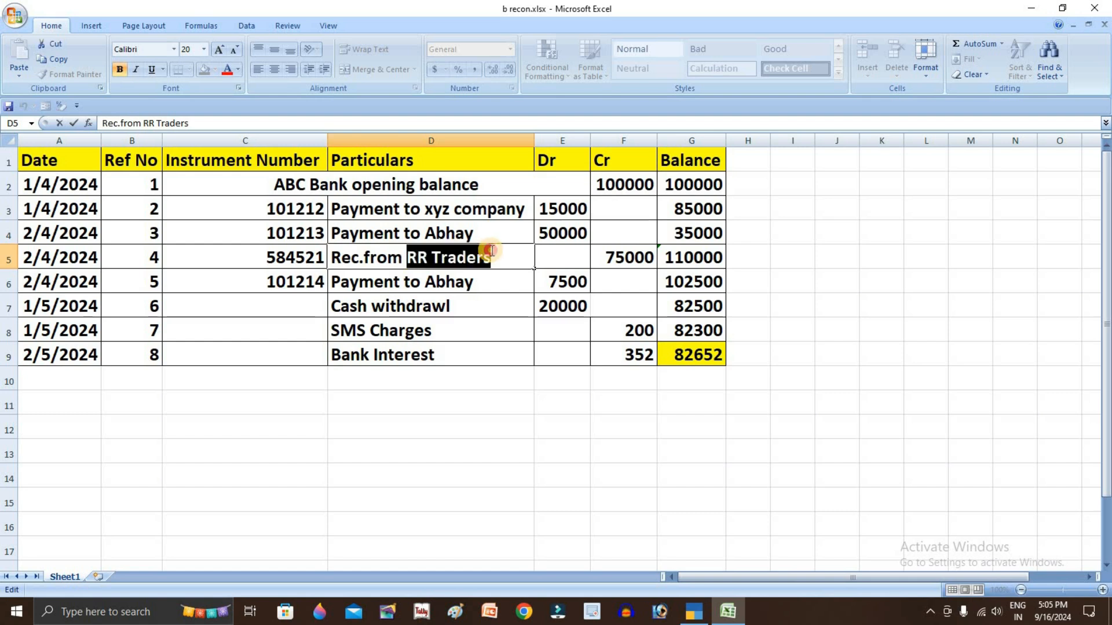
pyautogui.hotkey('ctrl', 'c')
pyautogui.hotkey('alt', 'Tab')
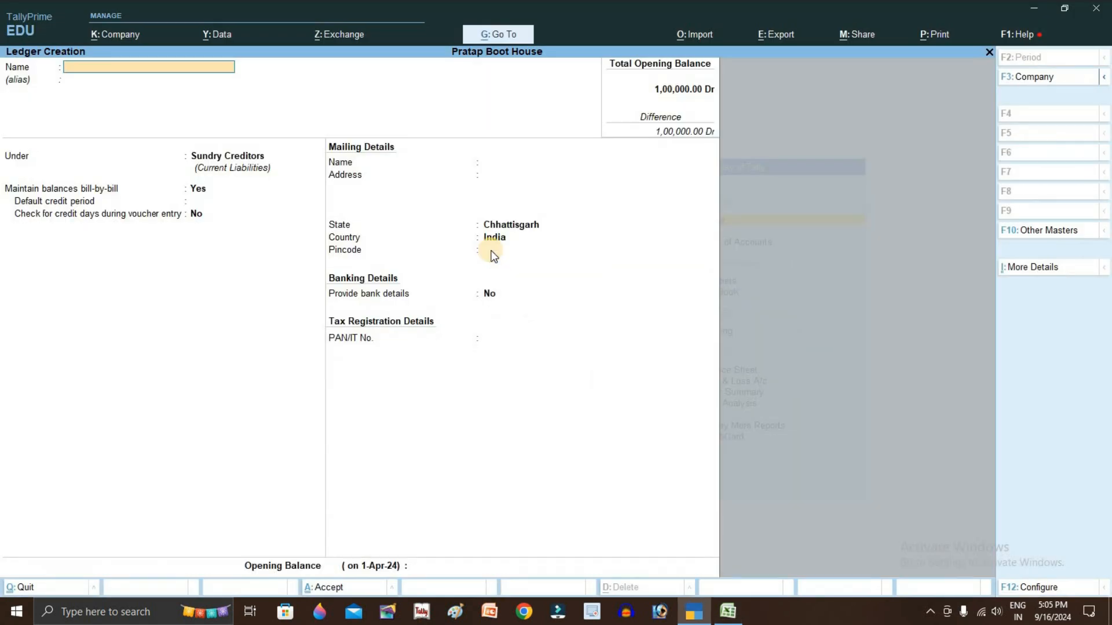
pyautogui.hotkey('ctrl', 'alt', 'v')
pyautogui.press('Return')
pyautogui.press('Return')
pyautogui.press('Down')
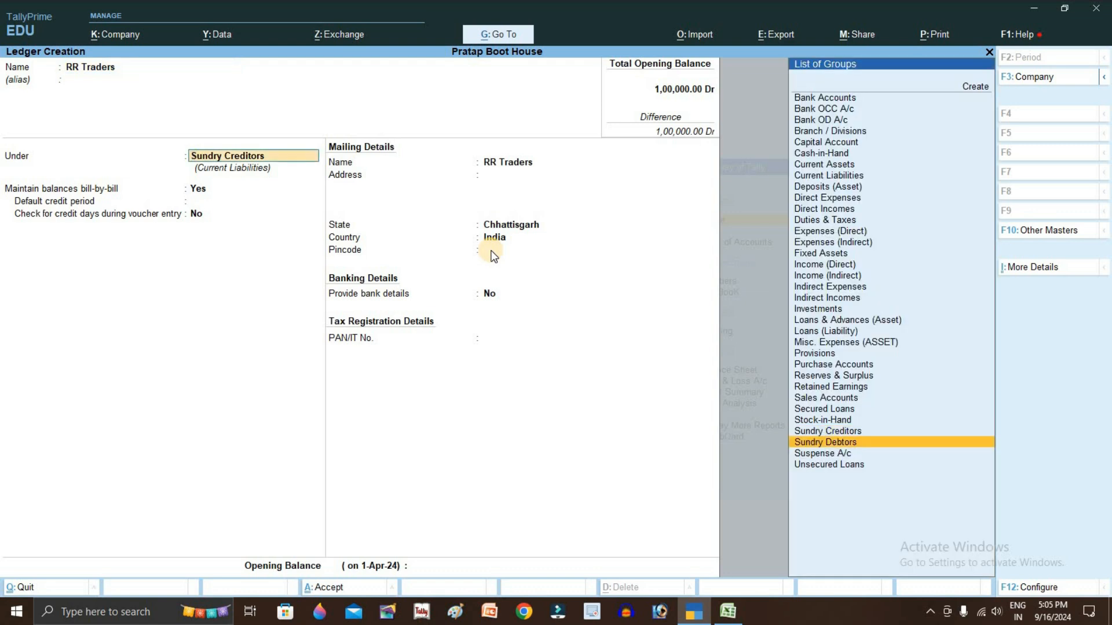
pyautogui.press('Return')
pyautogui.hotkey('ctrl', 'a')
pyautogui.hotkey('alt', 'Tab')
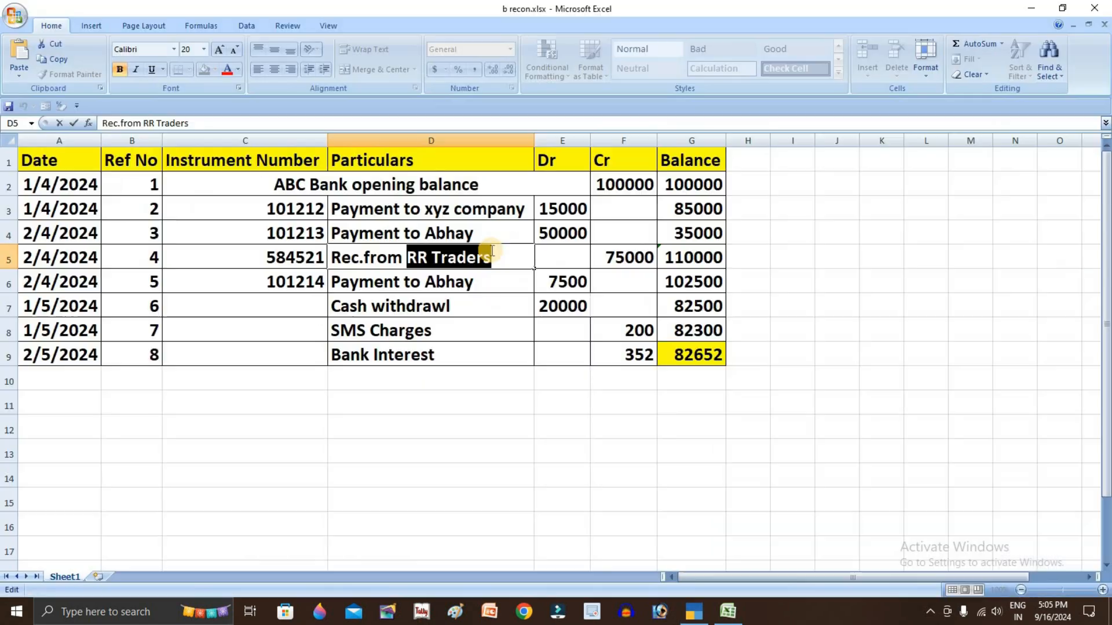
# Copy 'SMS Charges' from D8 and save it as a ledger under Indirect Expenses
pyautogui.click(492, 283)
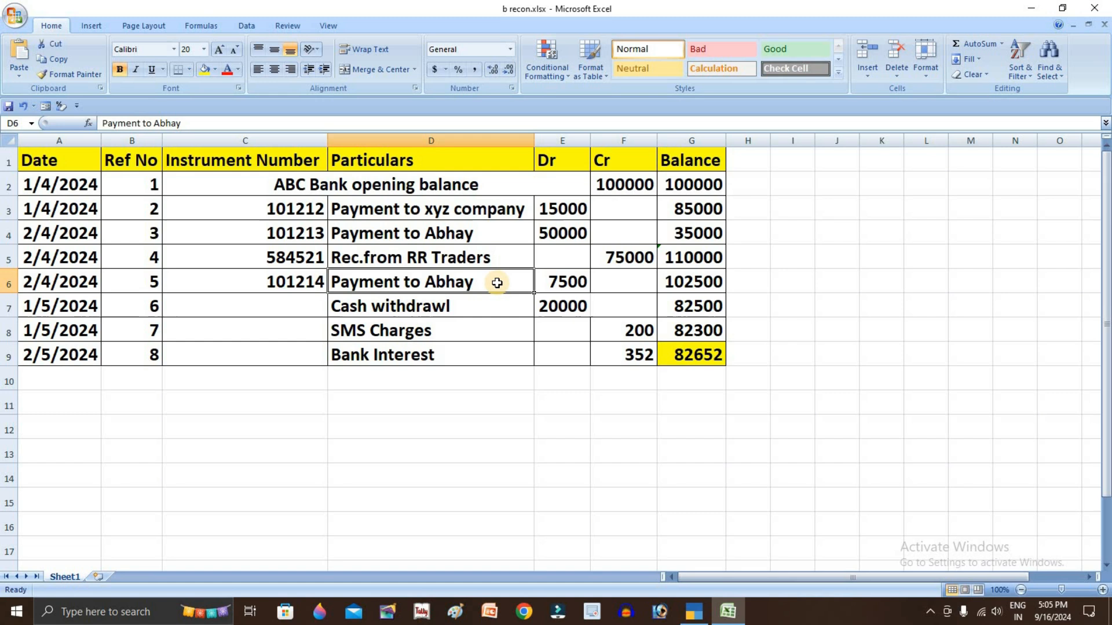
pyautogui.click(411, 305)
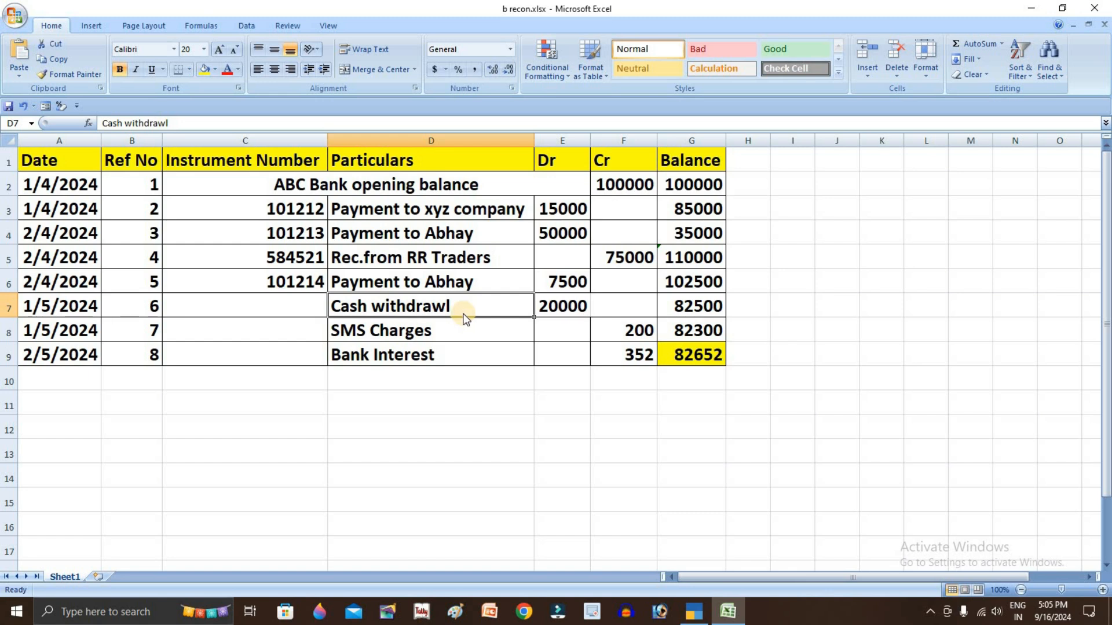
pyautogui.hotkey('alt', 'Tab')
pyautogui.hotkey('alt', 'Tab')
pyautogui.doubleClick(441, 330)
pyautogui.moveTo(442, 330); pyautogui.dragTo(328, 340)
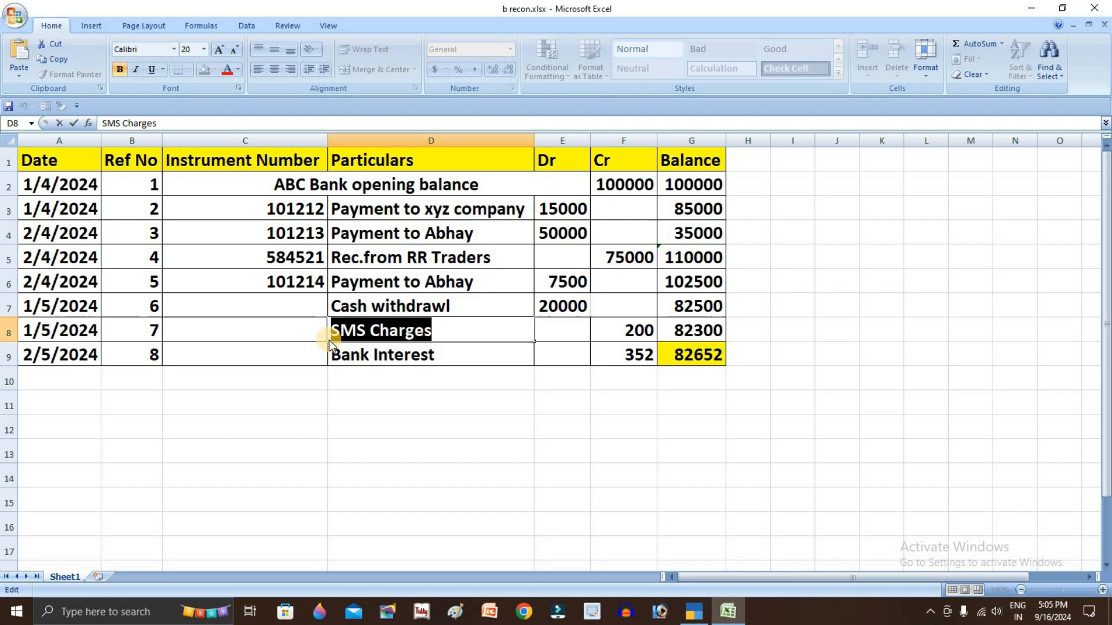
pyautogui.hotkey('alt', 'Tab')
pyautogui.hotkey('ctrl', 'v')
pyautogui.press('Return')
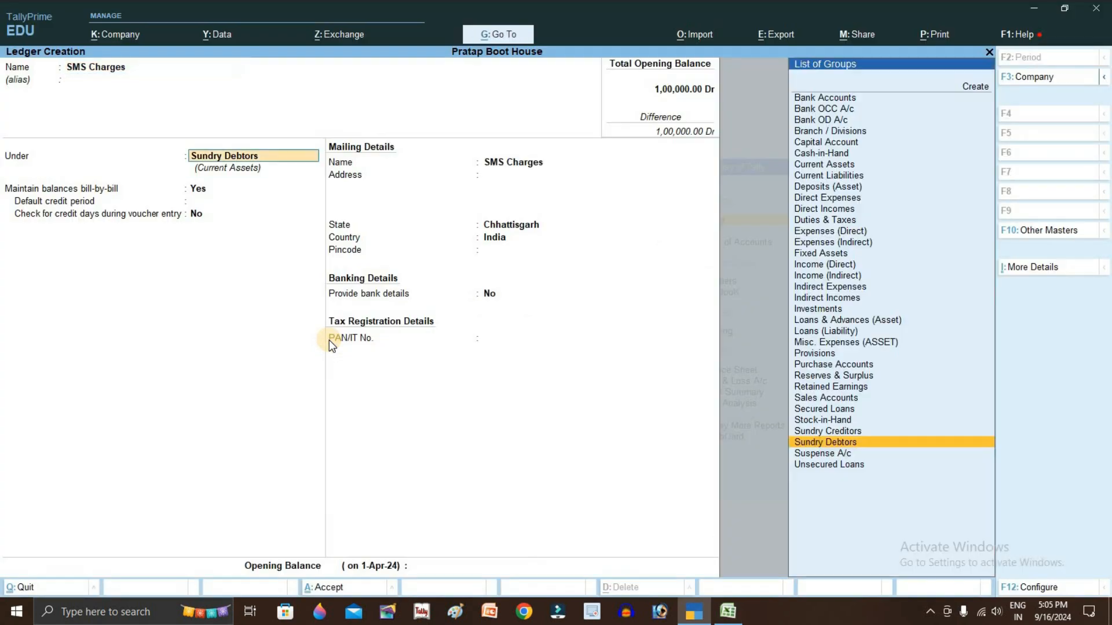
pyautogui.write('In')
pyautogui.press('Down')
pyautogui.press('Down')
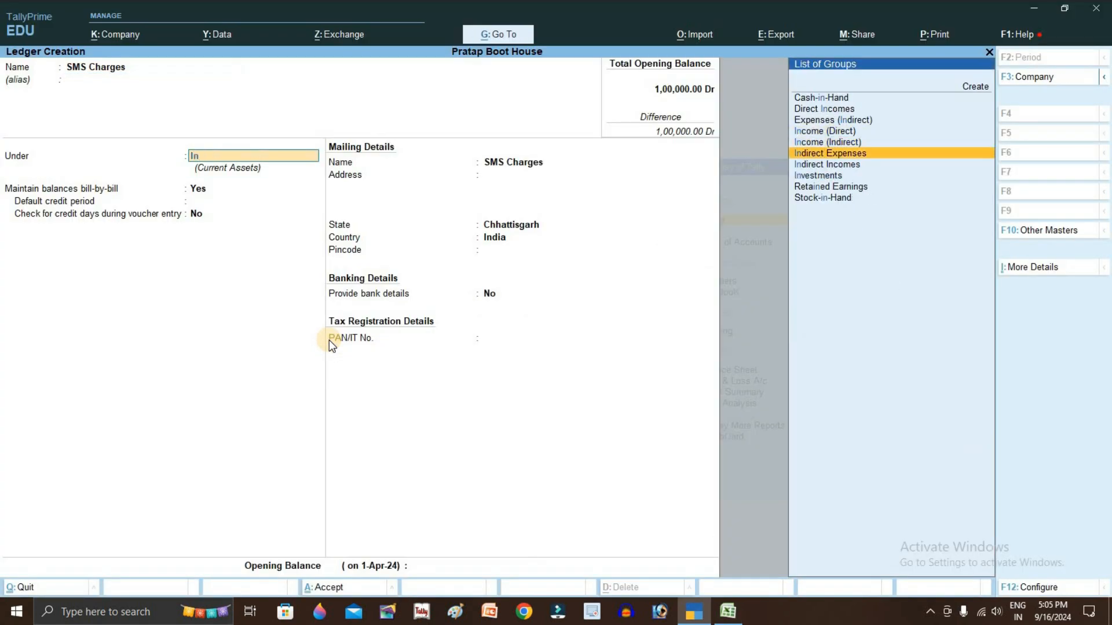
pyautogui.press('Return')
pyautogui.press('ctrl')
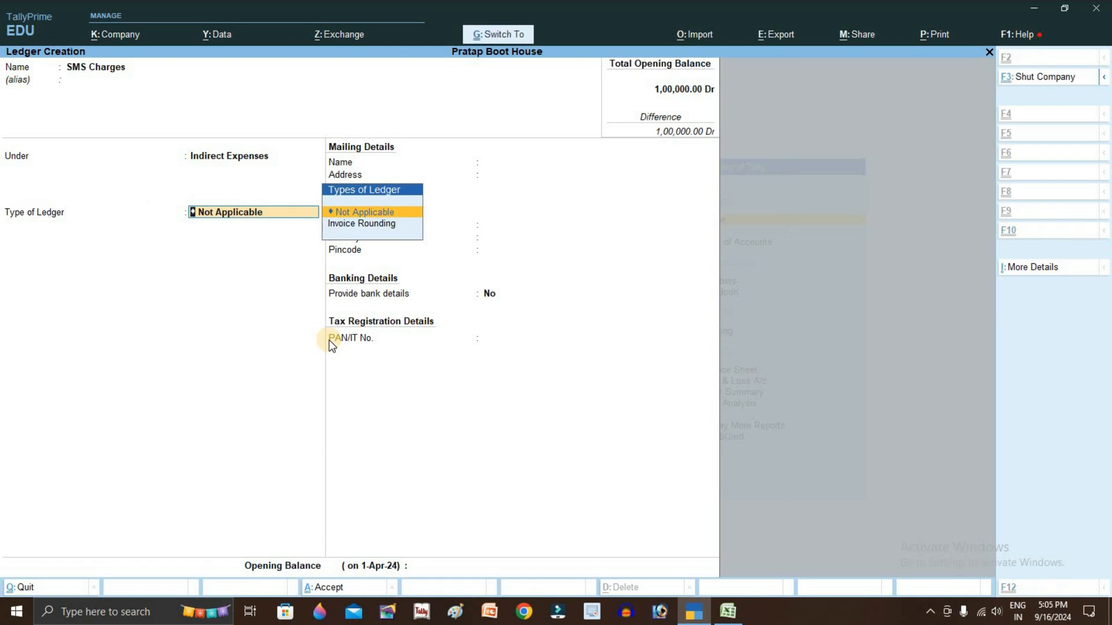
pyautogui.hotkey('ctrl', 'a')
# Copy 'Bank Interest' from D9 and set it up as a ledger under Indirect Incomes
pyautogui.hotkey('alt', 'Tab')
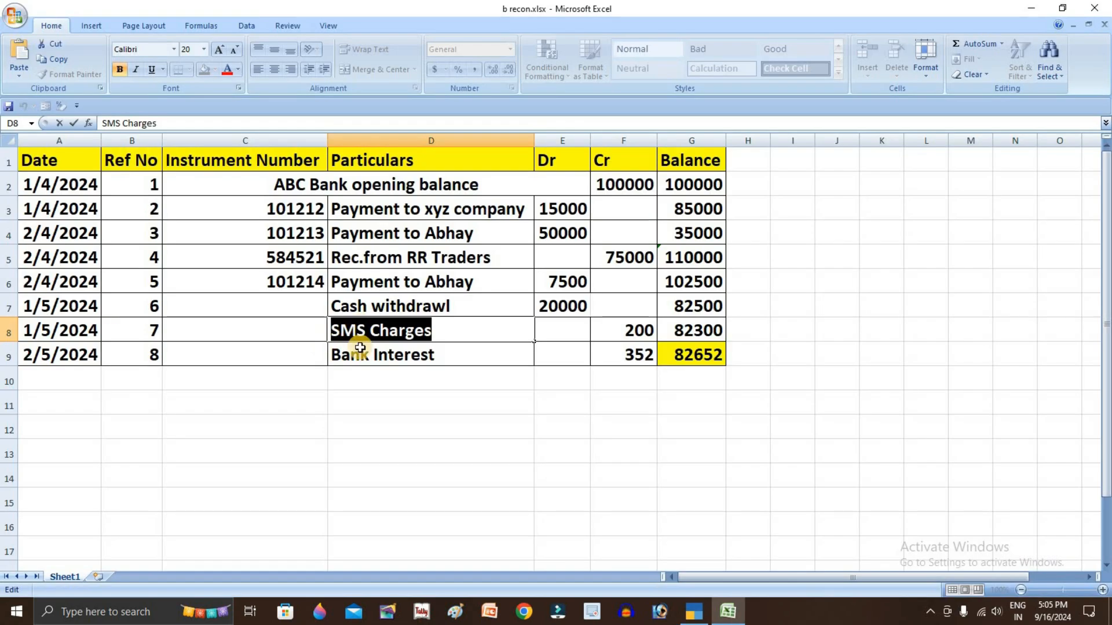
pyautogui.doubleClick(437, 355)
pyautogui.moveTo(437, 354); pyautogui.dragTo(330, 355)
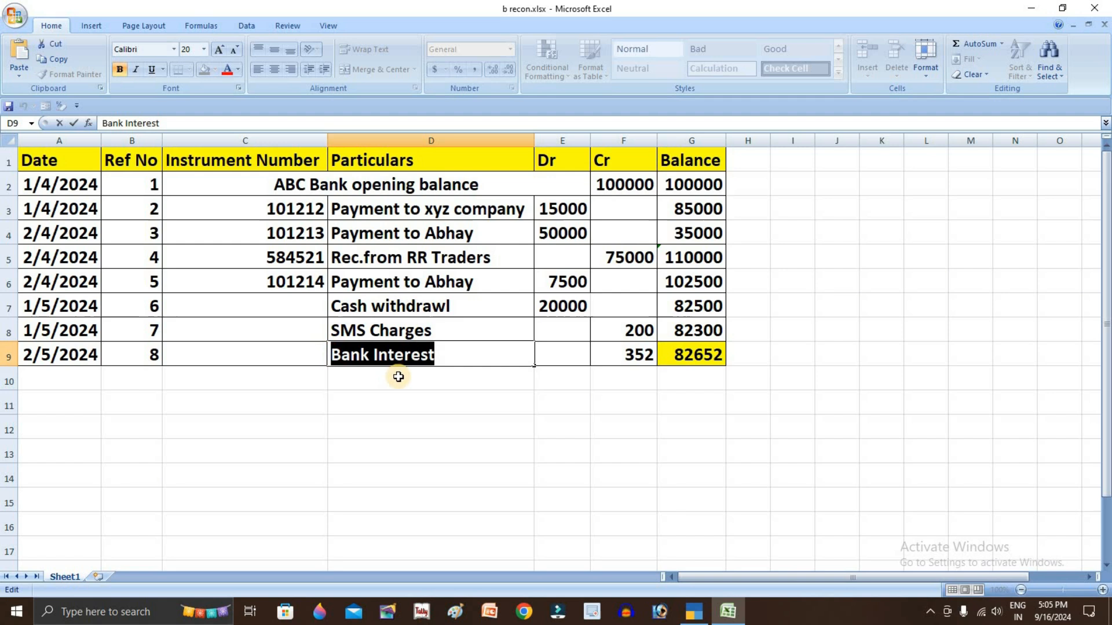
pyautogui.hotkey('ctrl', 'c')
pyautogui.hotkey('alt', 'Tab')
pyautogui.hotkey('ctrl', 'v')
pyautogui.press('Return')
pyautogui.press('Return')
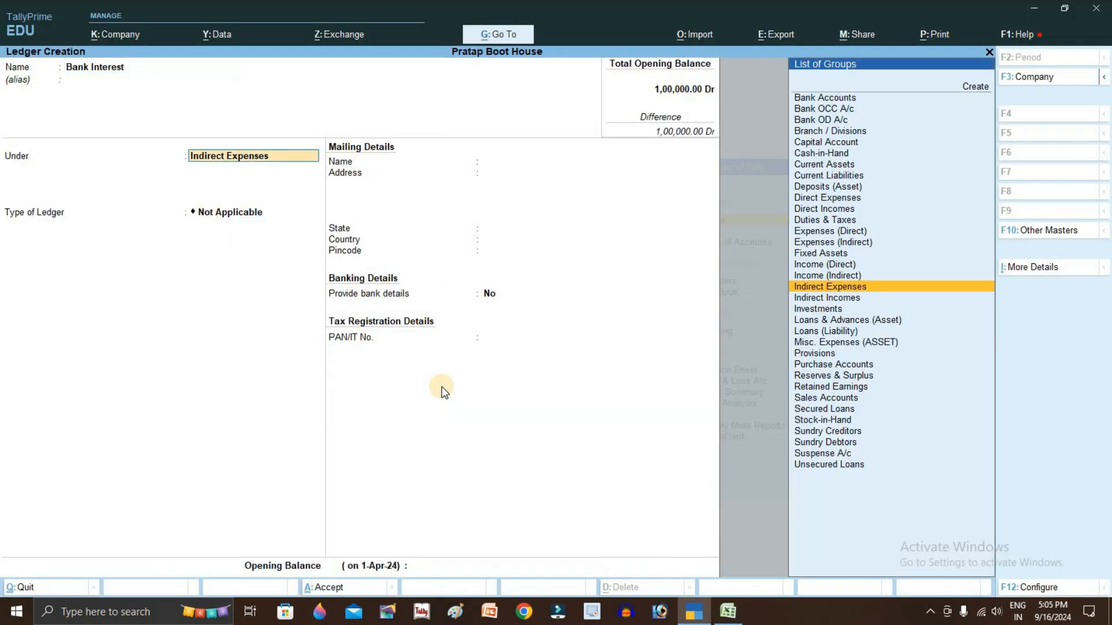
pyautogui.press('Down')
pyautogui.press('Return')
pyautogui.press('Return')
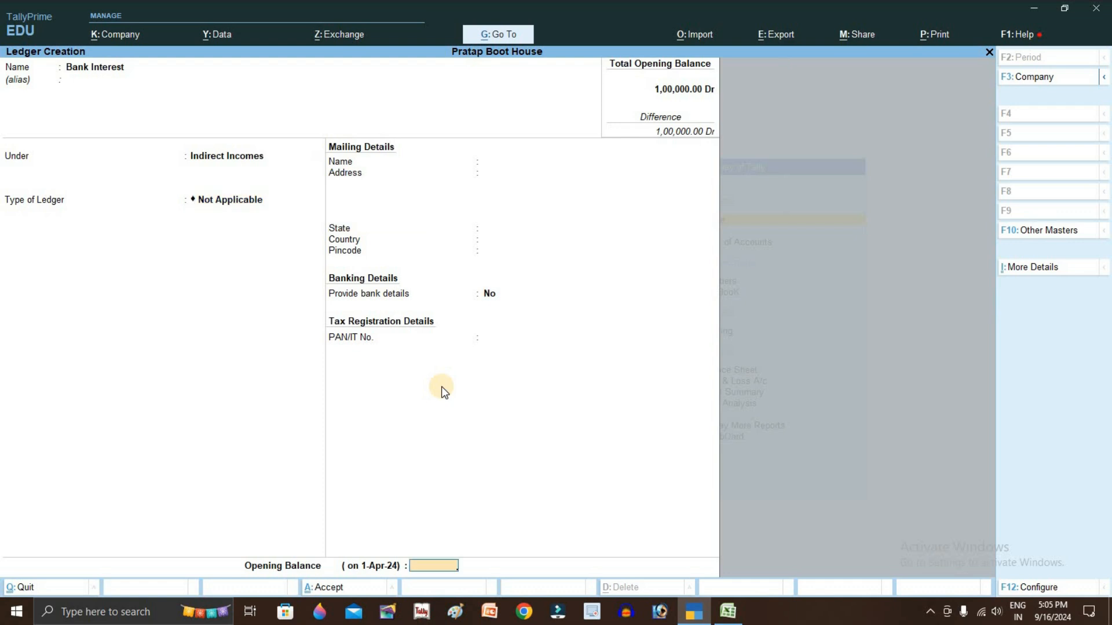
pyautogui.press('Return')
pyautogui.hotkey('alt', 'Tab')
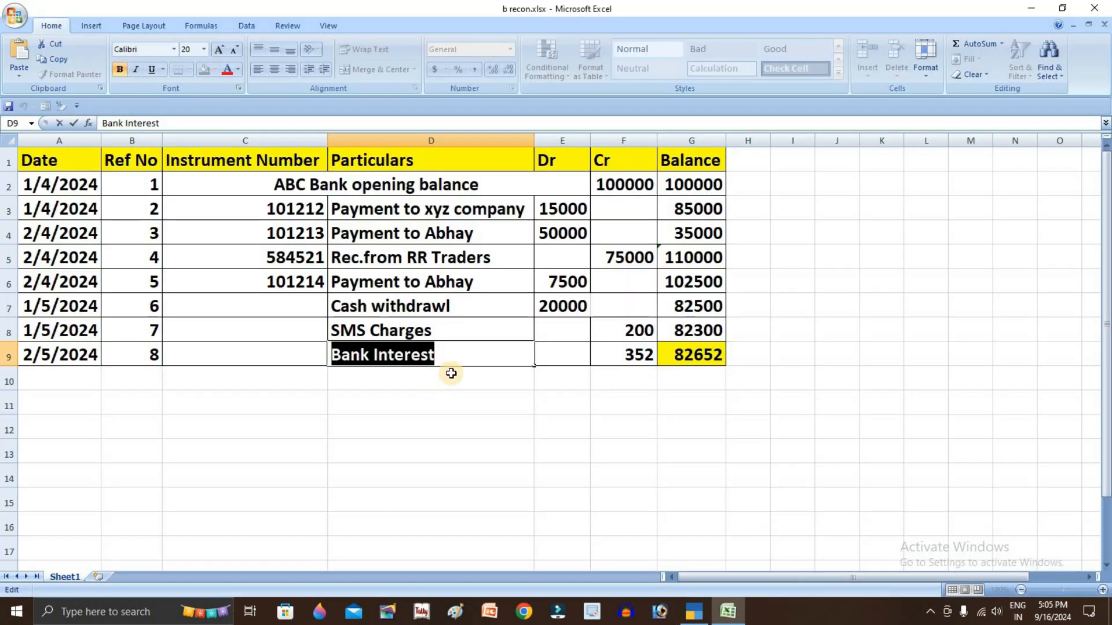
# Check the Cr amounts in column F: 100000 opening, 75000 receipt, 200 SMS charge, 352 interest
pyautogui.moveTo(559, 196); pyautogui.dragTo(566, 310)
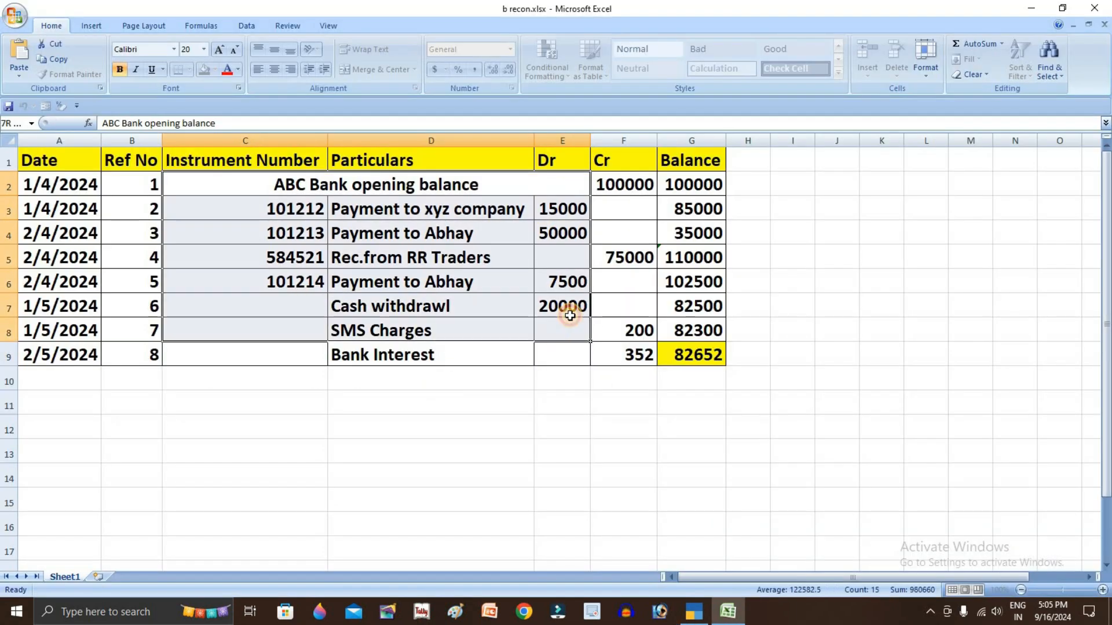
pyautogui.moveTo(633, 173); pyautogui.dragTo(638, 352)
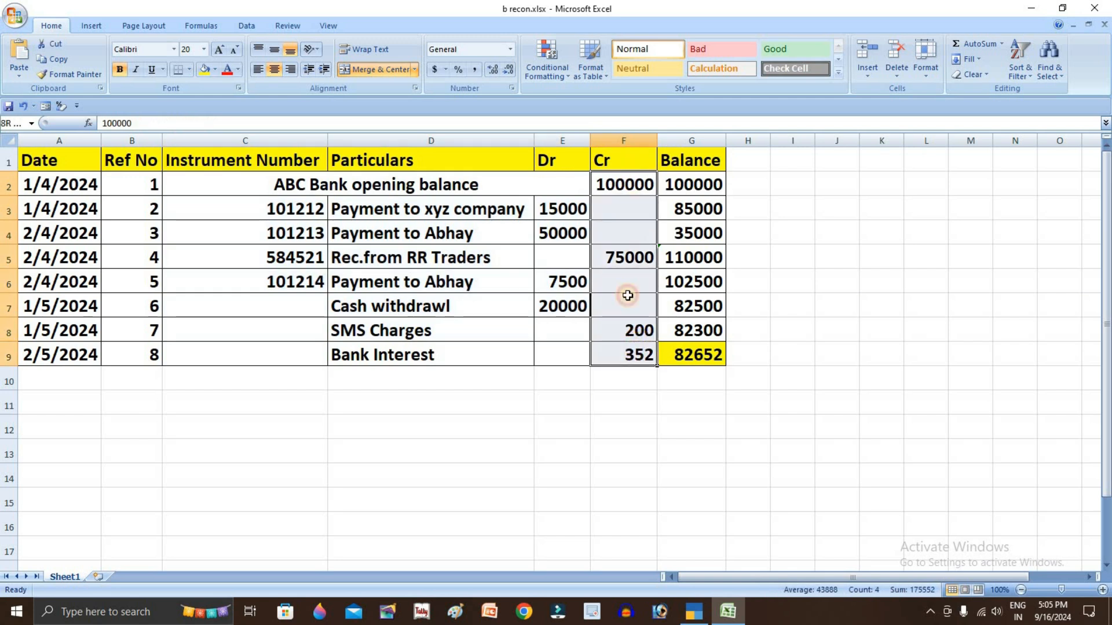
pyautogui.click(625, 182)
pyautogui.click(633, 330)
pyautogui.click(633, 354)
pyautogui.click(576, 207)
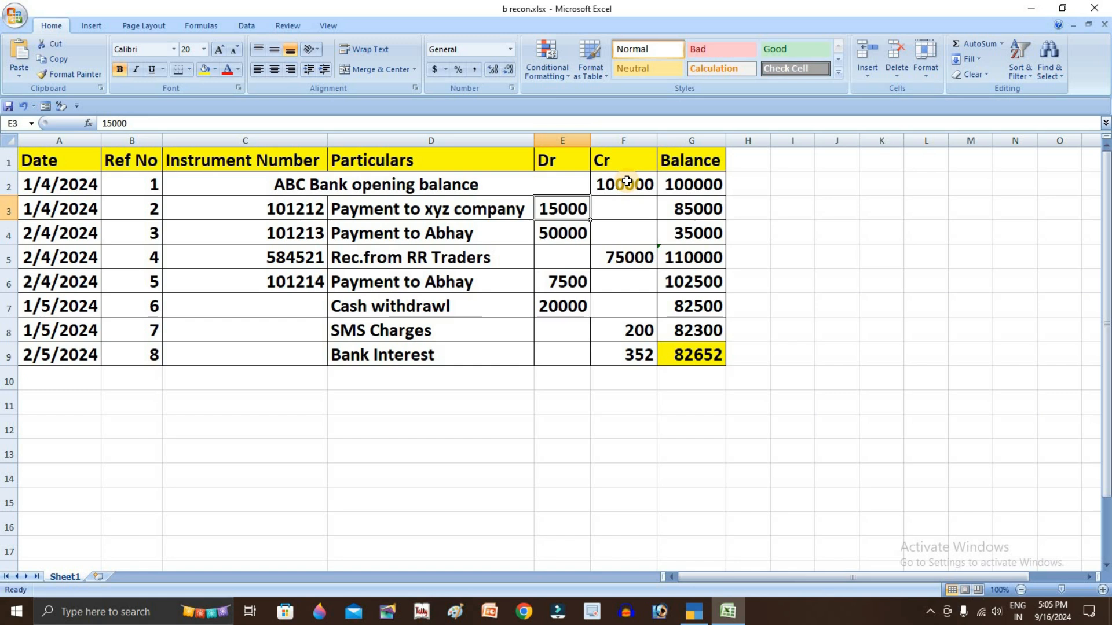
pyautogui.click(615, 183)
pyautogui.click(633, 257)
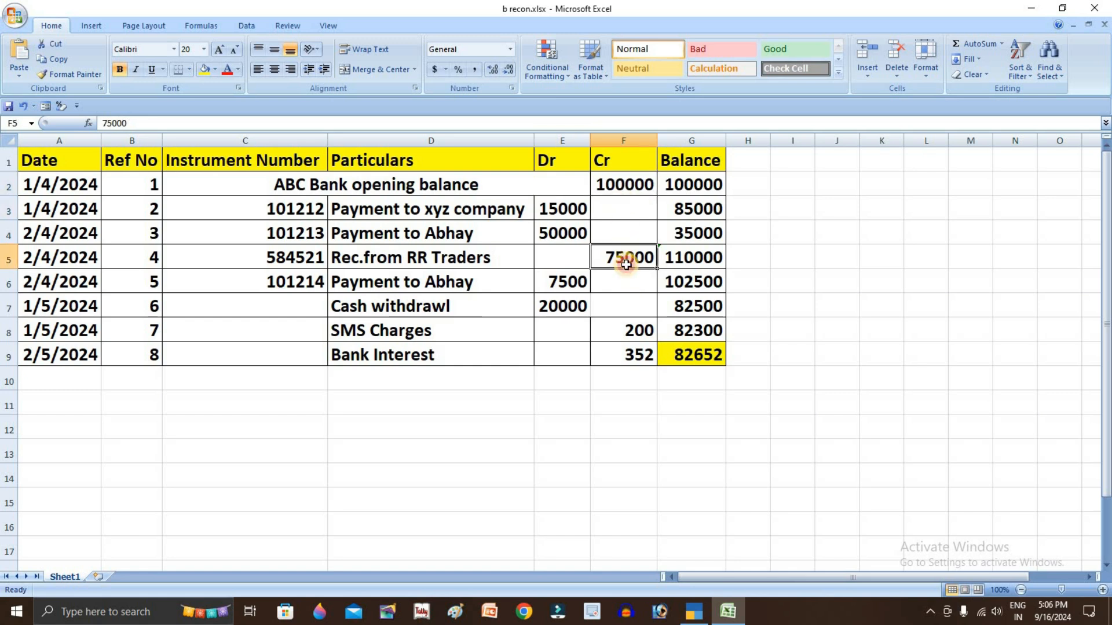
pyautogui.click(630, 347)
pyautogui.click(629, 336)
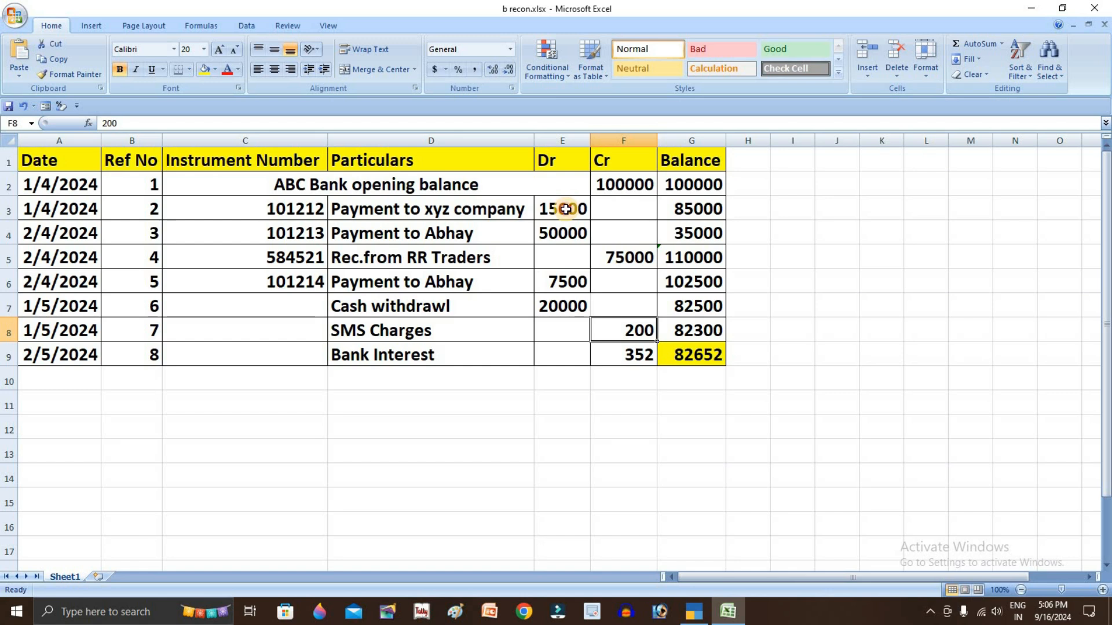
# Check the Dr amounts in column E, including the 15000 payment and 20000 withdrawal
pyautogui.click(568, 234)
pyautogui.click(568, 281)
pyautogui.click(572, 307)
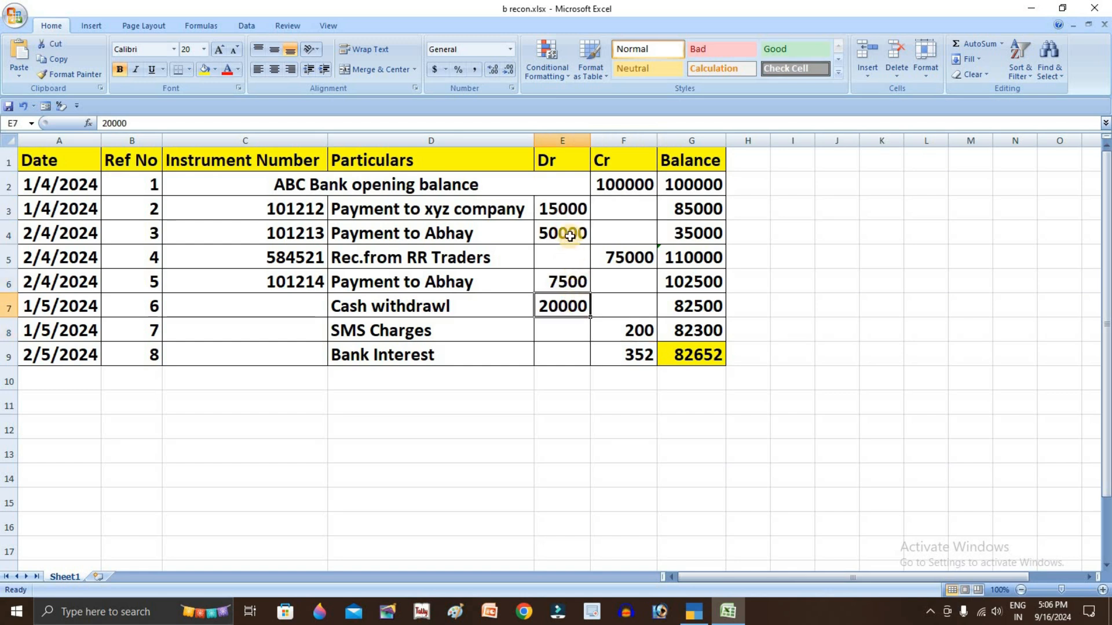
pyautogui.click(570, 209)
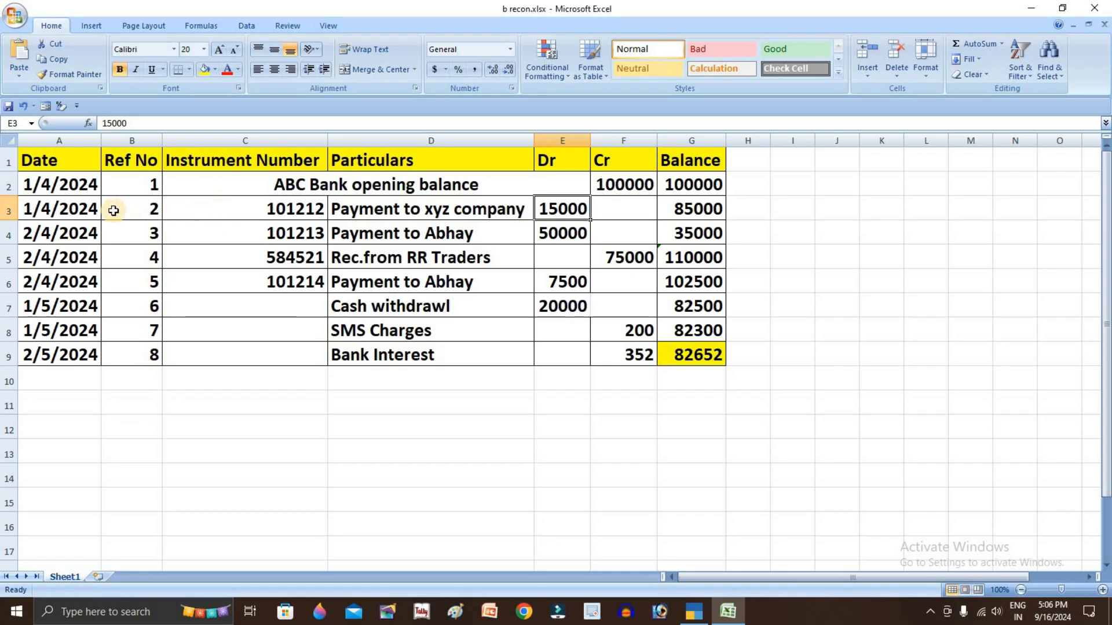
pyautogui.hotkey('alt', 'Tab')
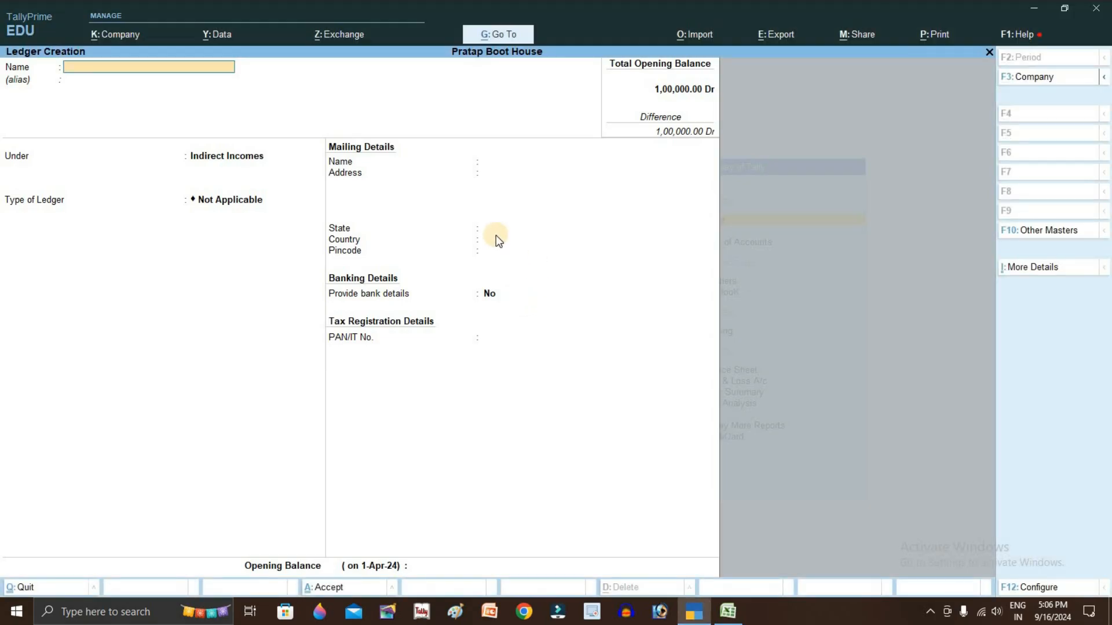
# Open accounting voucher entry and set the voucher date to 1-Apr-24
pyautogui.press('Escape')
pyautogui.press('Escape')
pyautogui.press('Escape')
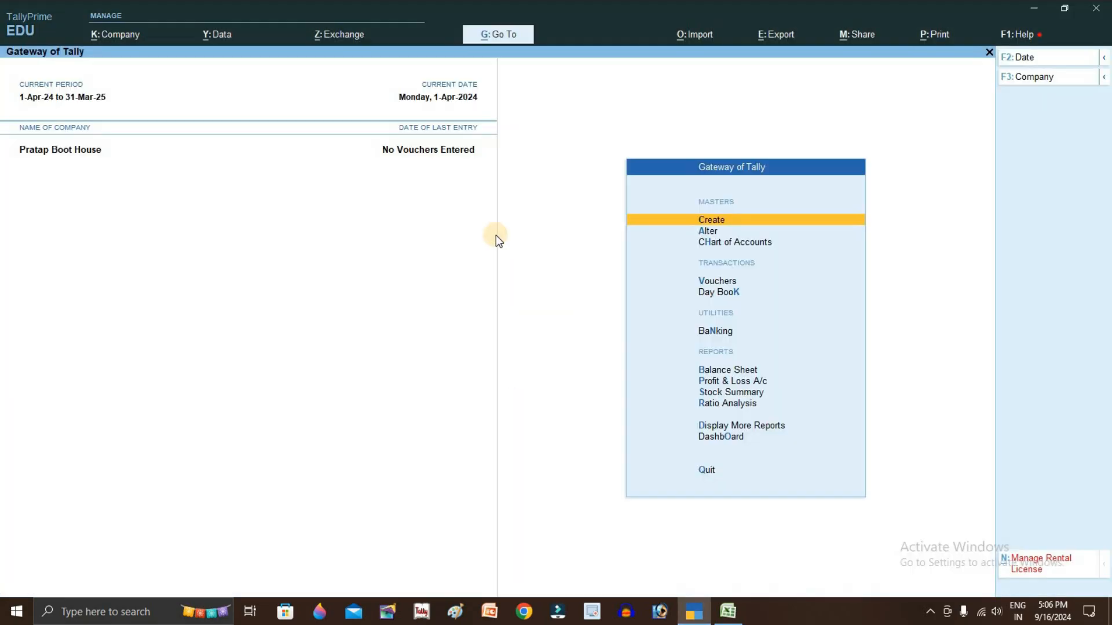
pyautogui.press('Down')
pyautogui.press('Down')
pyautogui.press('Down')
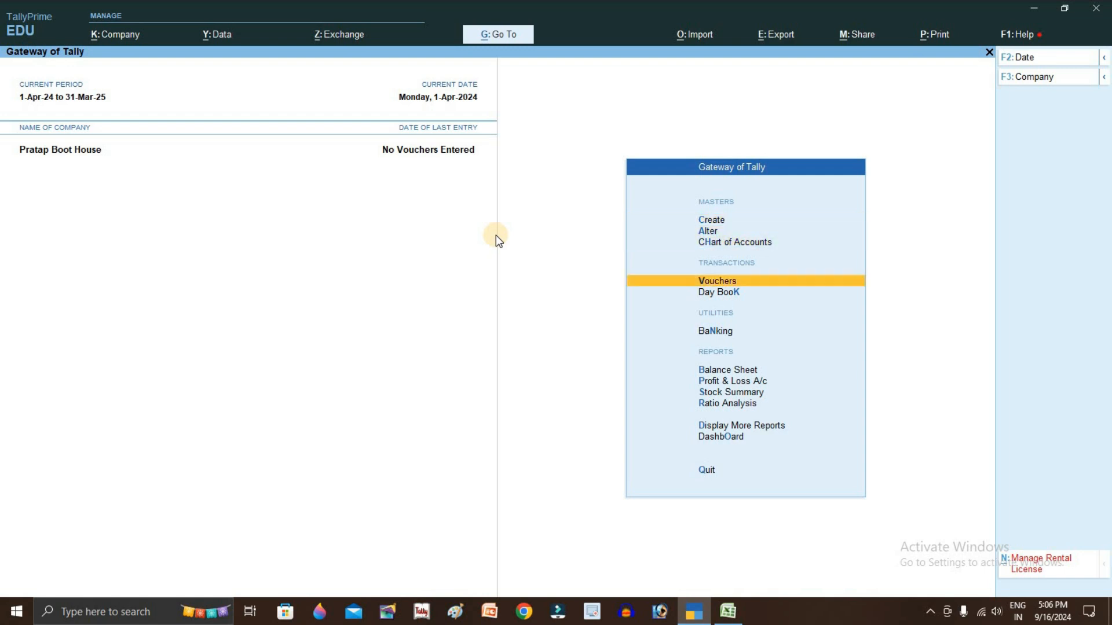
pyautogui.press('Return')
pyautogui.press('F2')
pyautogui.write('1')
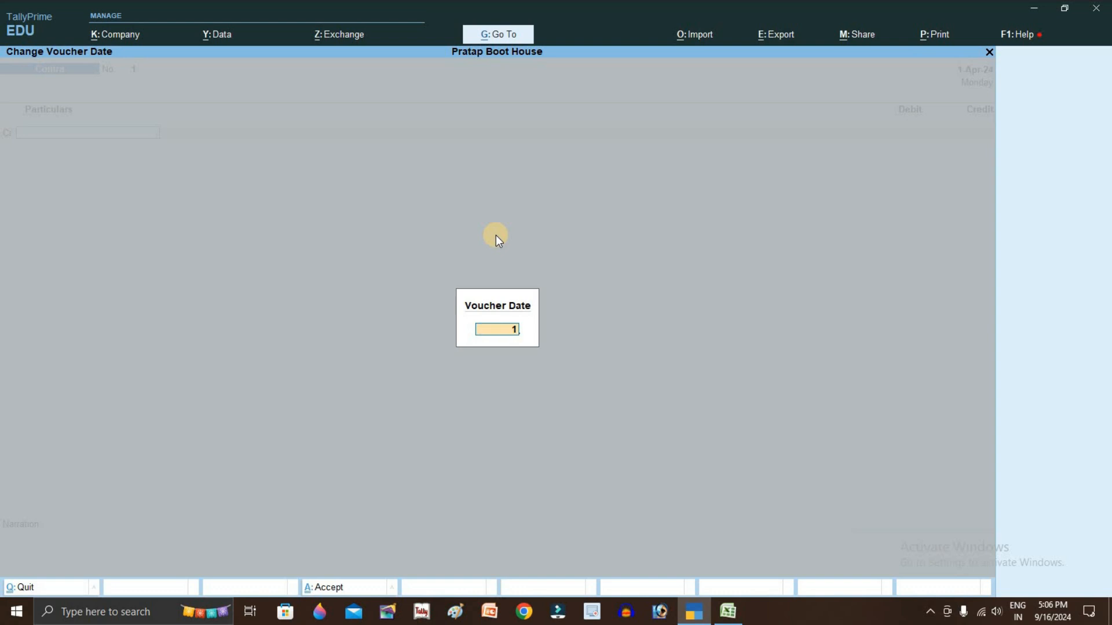
pyautogui.press('Return')
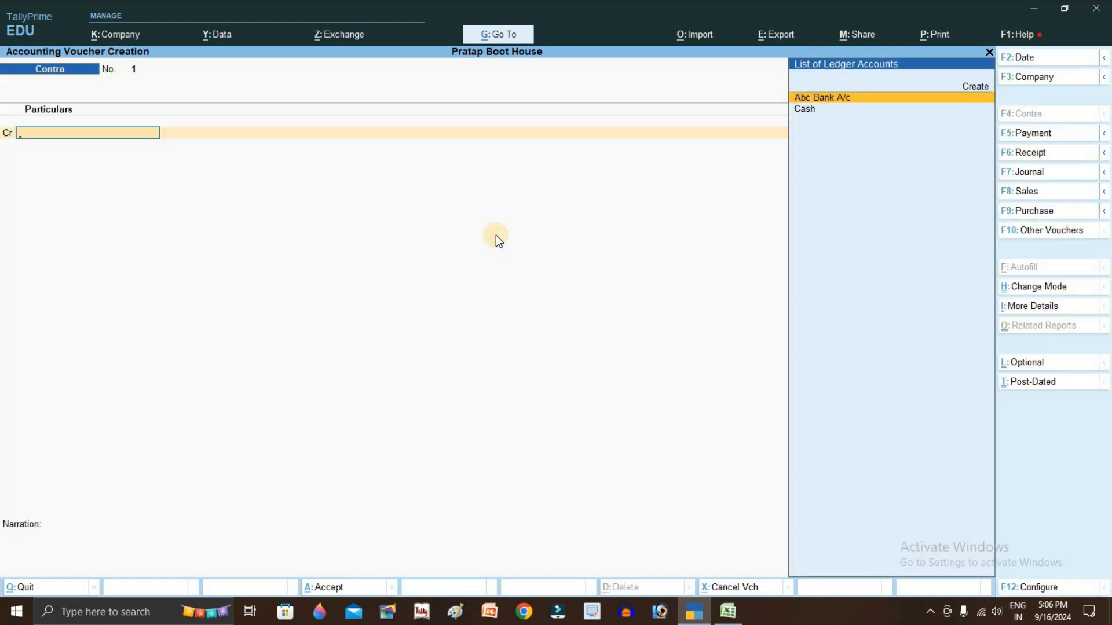
# Switch the voucher to Payment and enter supplier reference 1, checked against the statement
pyautogui.hotkey('alt', 'Tab')
pyautogui.click(439, 209)
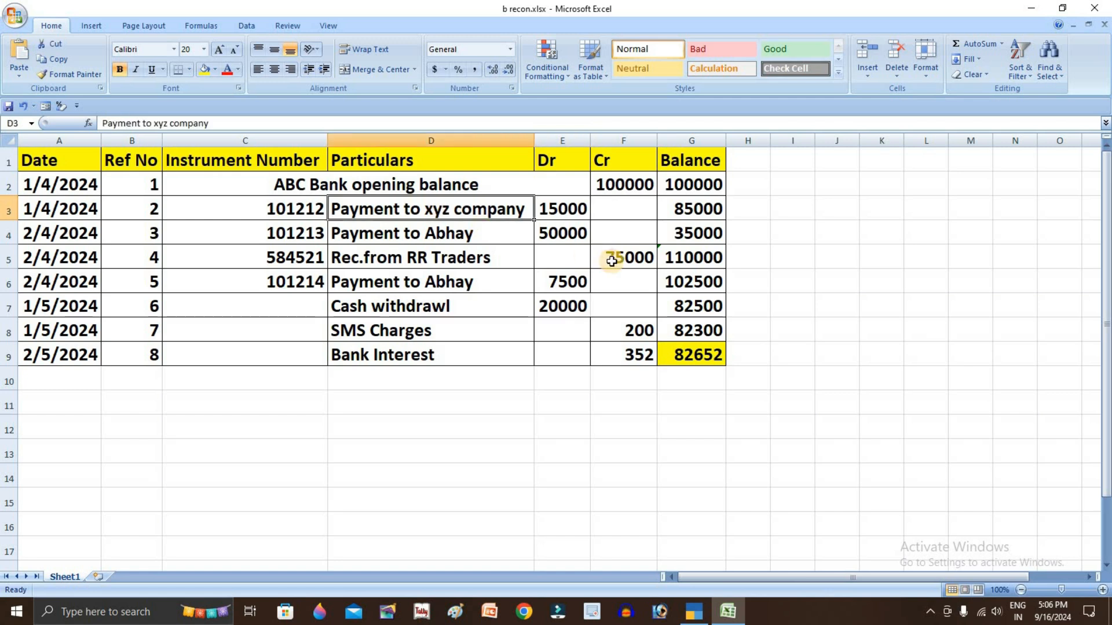
pyautogui.hotkey('alt', 'Tab')
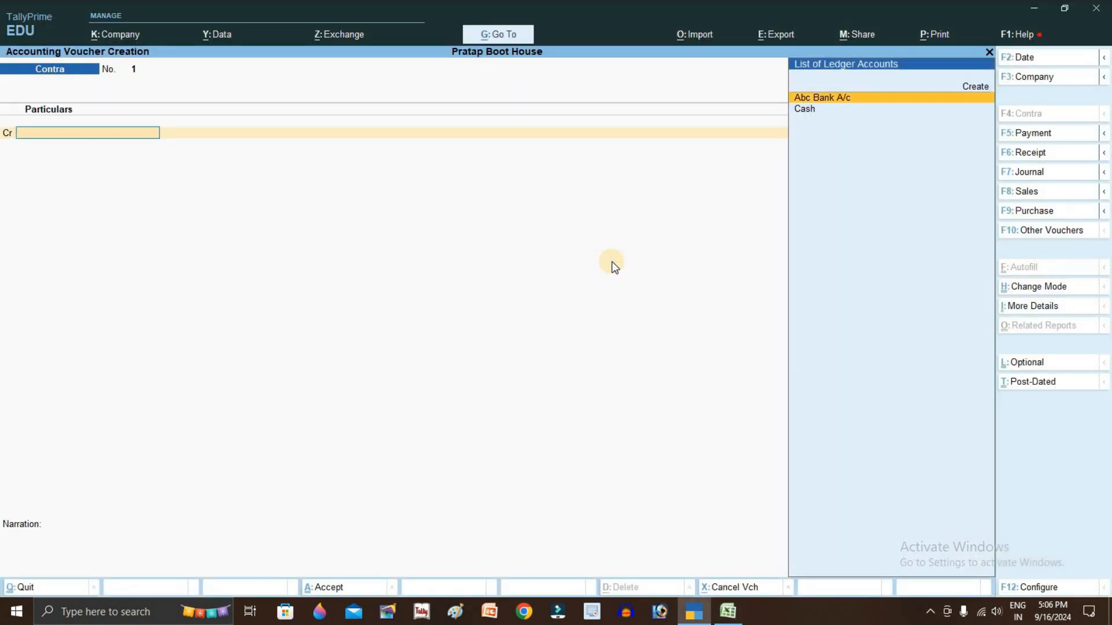
pyautogui.press('F5')
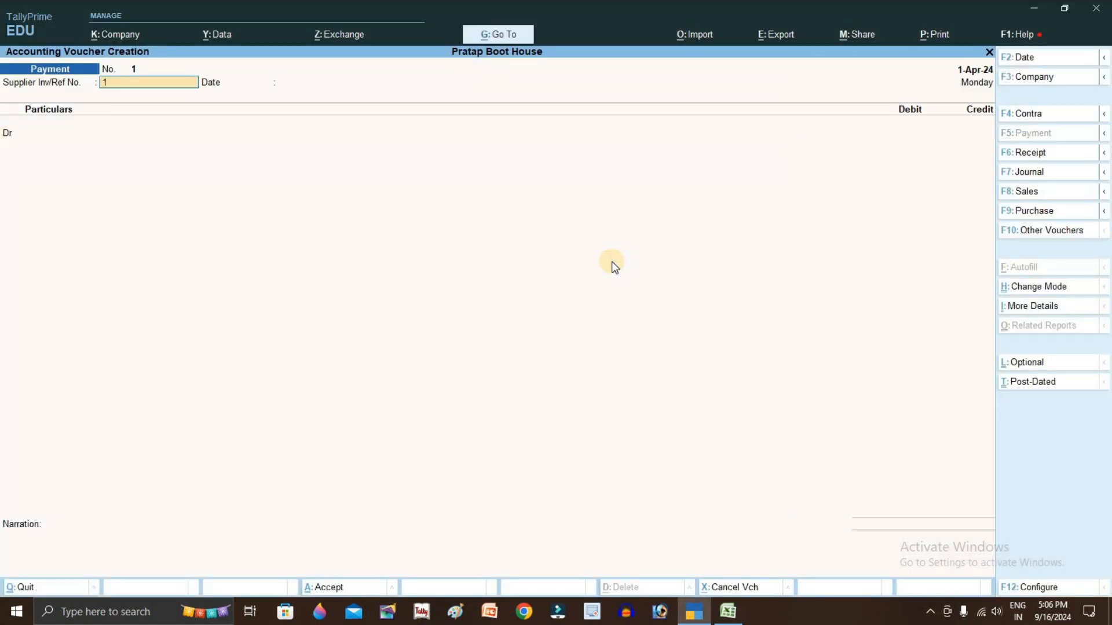
pyautogui.press('Return')
pyautogui.hotkey('alt', 'Tab')
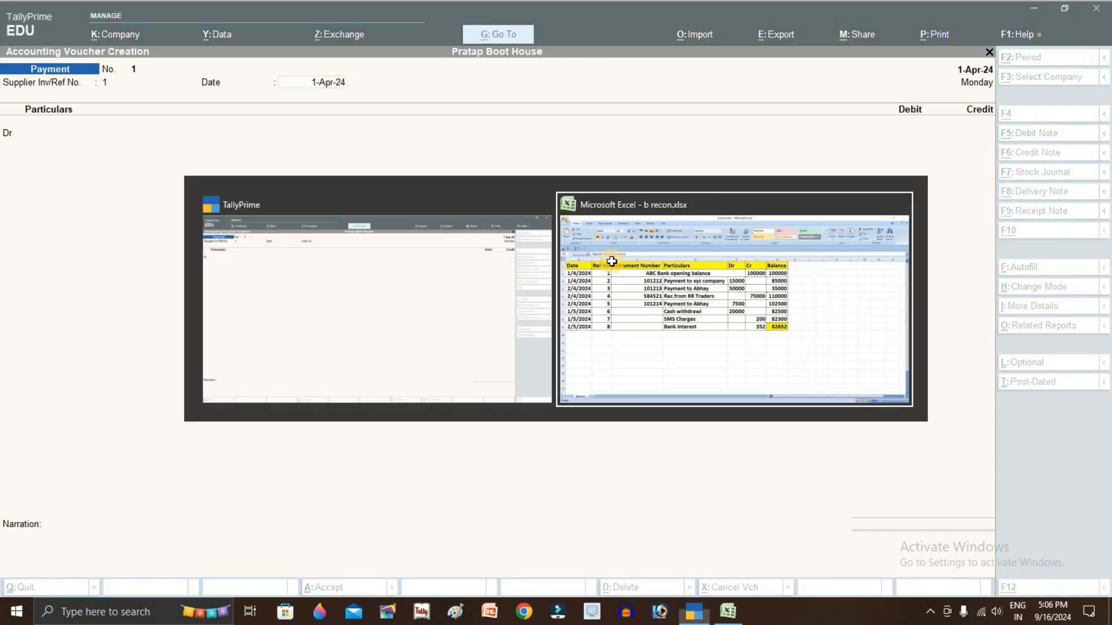
pyautogui.click(149, 189)
pyautogui.hotkey('alt', 'Tab')
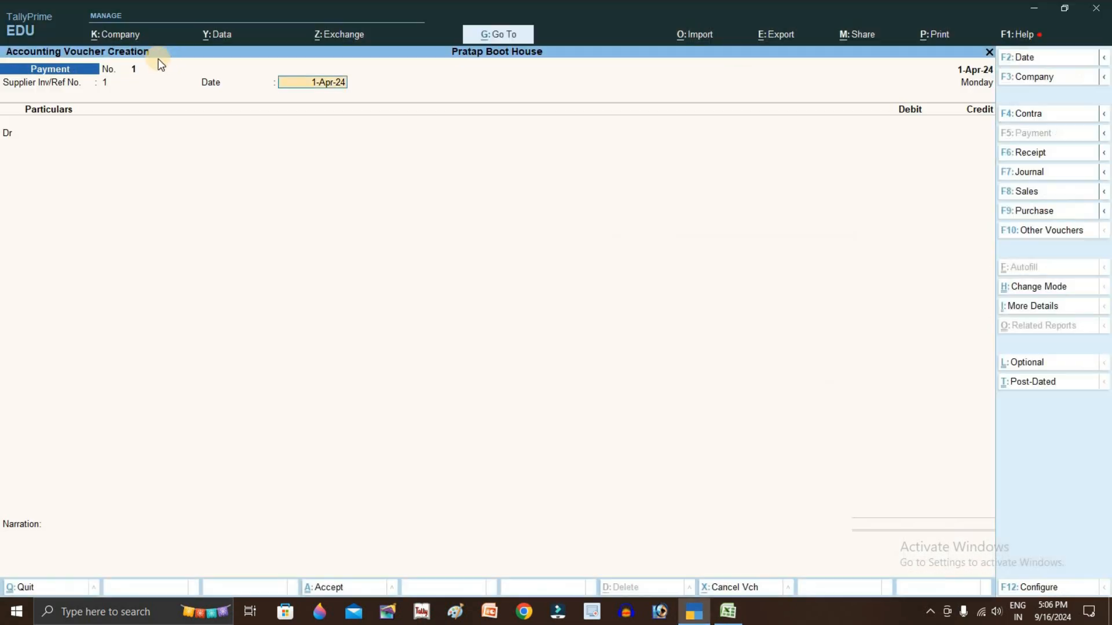
# Debit Xyz Company in the payment voucher, allocating 15,000 Dr On Account in bill-wise details
pyautogui.press('Return')
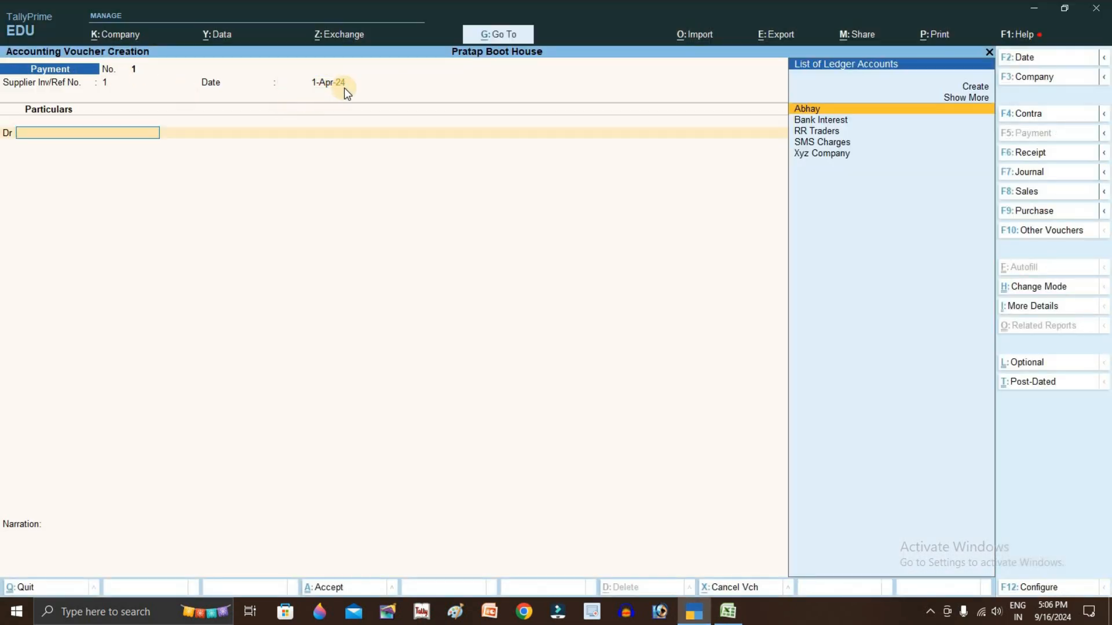
pyautogui.hotkey('alt', 'Tab')
pyautogui.press('Down')
pyautogui.press('Down')
pyautogui.press('Down')
pyautogui.press('Down')
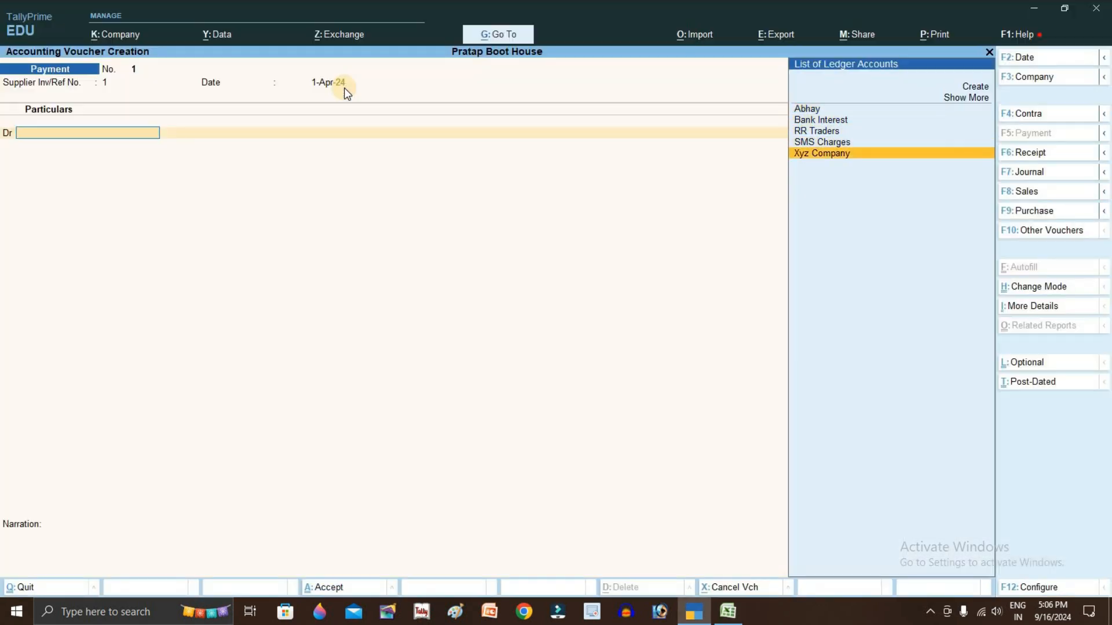
pyautogui.press('Return')
pyautogui.press('Return')
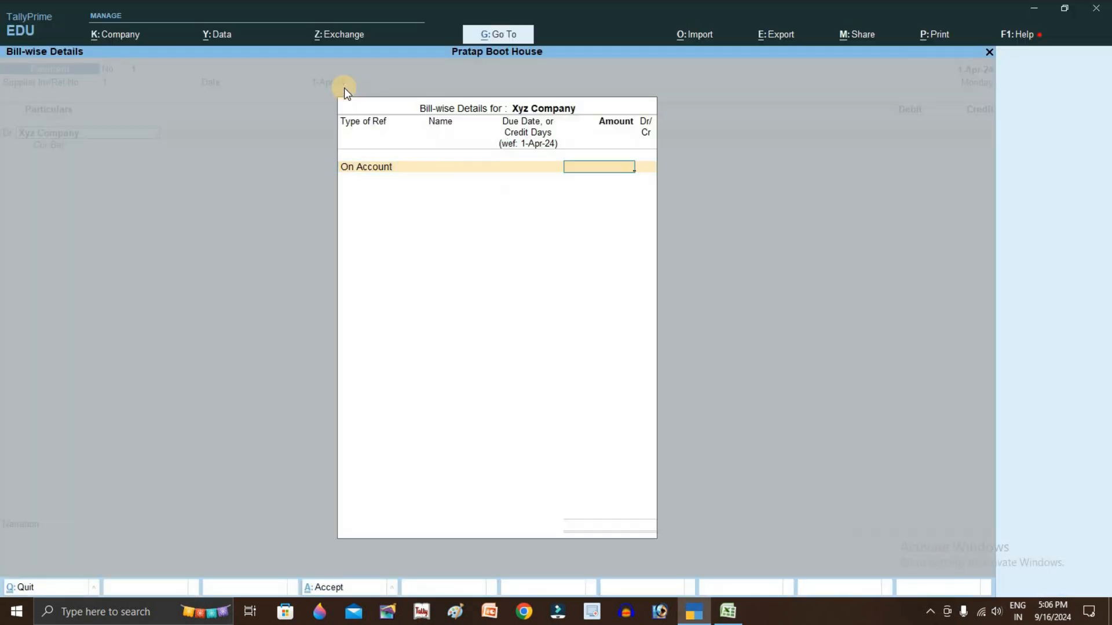
pyautogui.hotkey('alt', 'Tab')
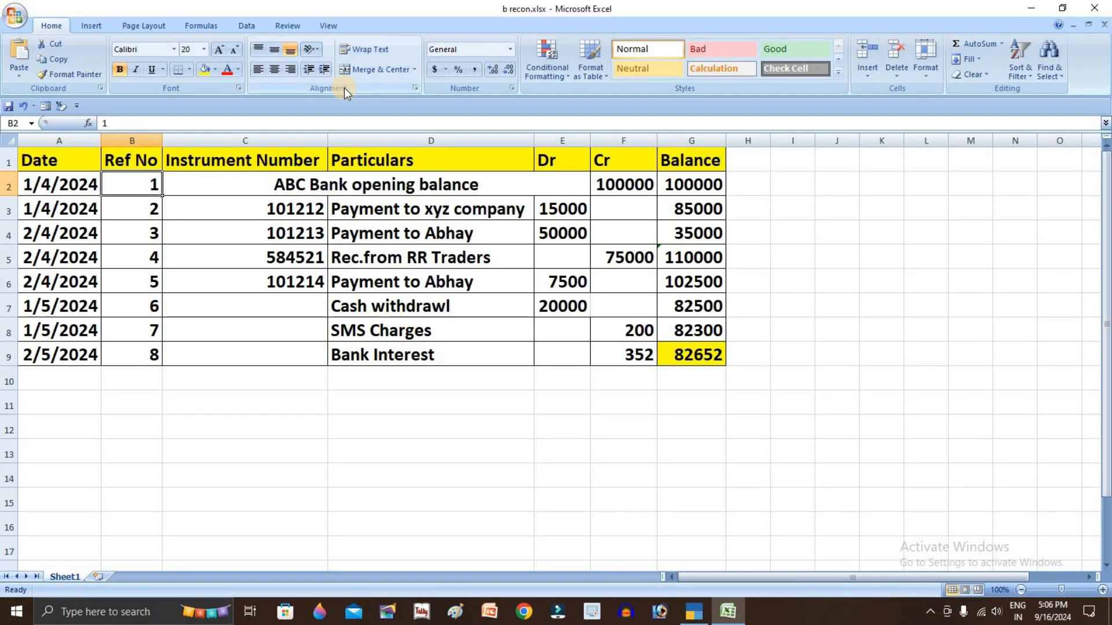
pyautogui.hotkey('alt', 'Tab')
pyautogui.write('15000')
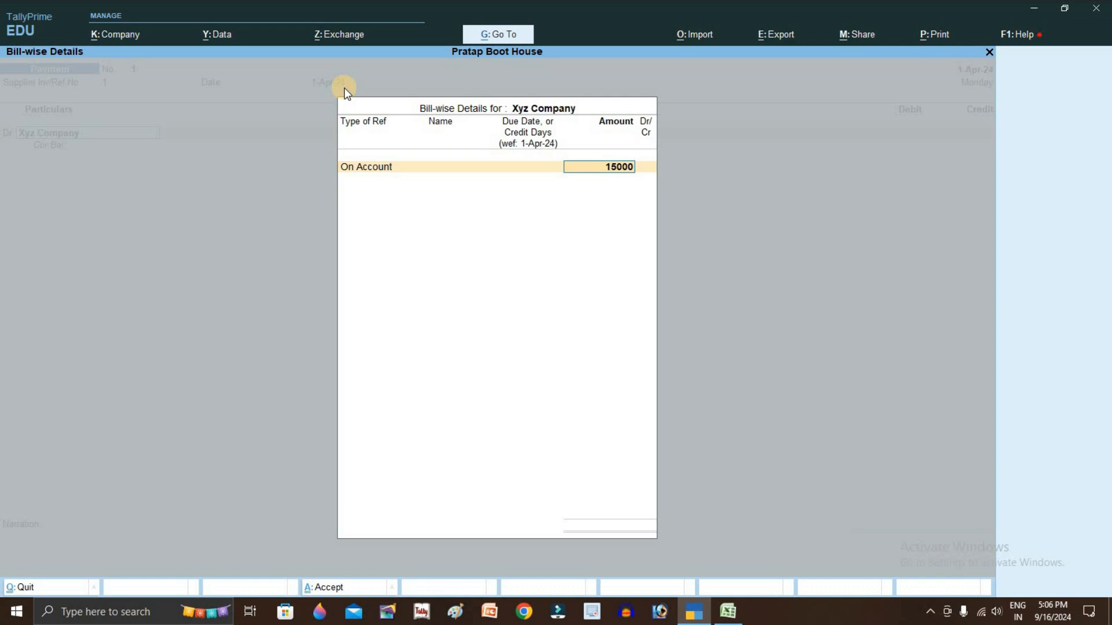
pyautogui.press('Return')
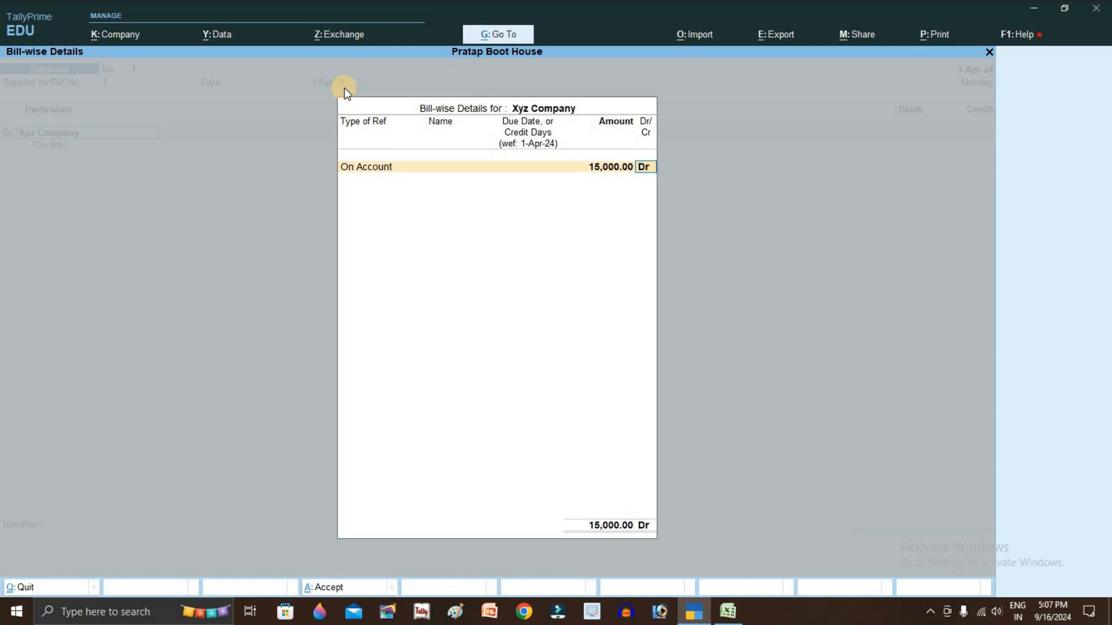
pyautogui.press('Return')
pyautogui.press('Return')
pyautogui.press('Return')
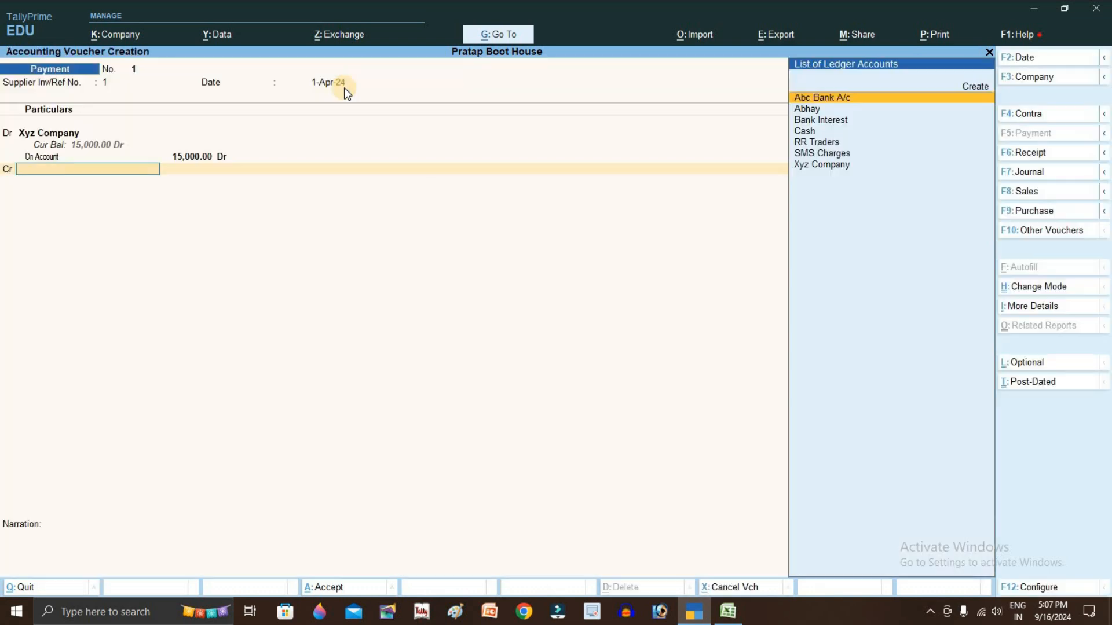
# Credit Abc Bank A/c with the 15,000 amount
pyautogui.write('Ab')
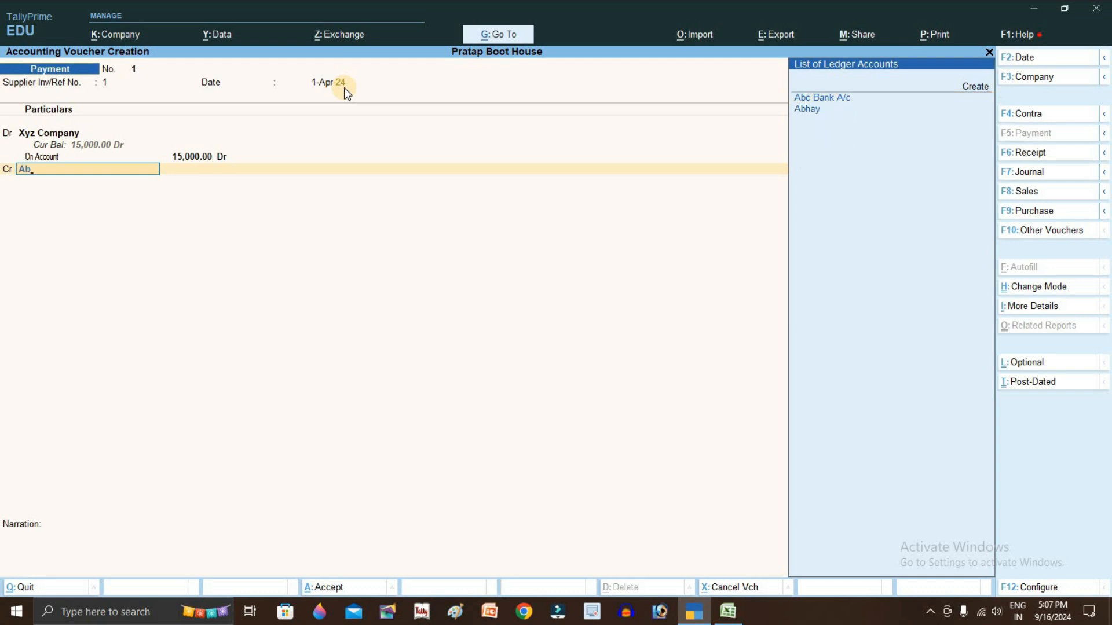
pyautogui.press('Return')
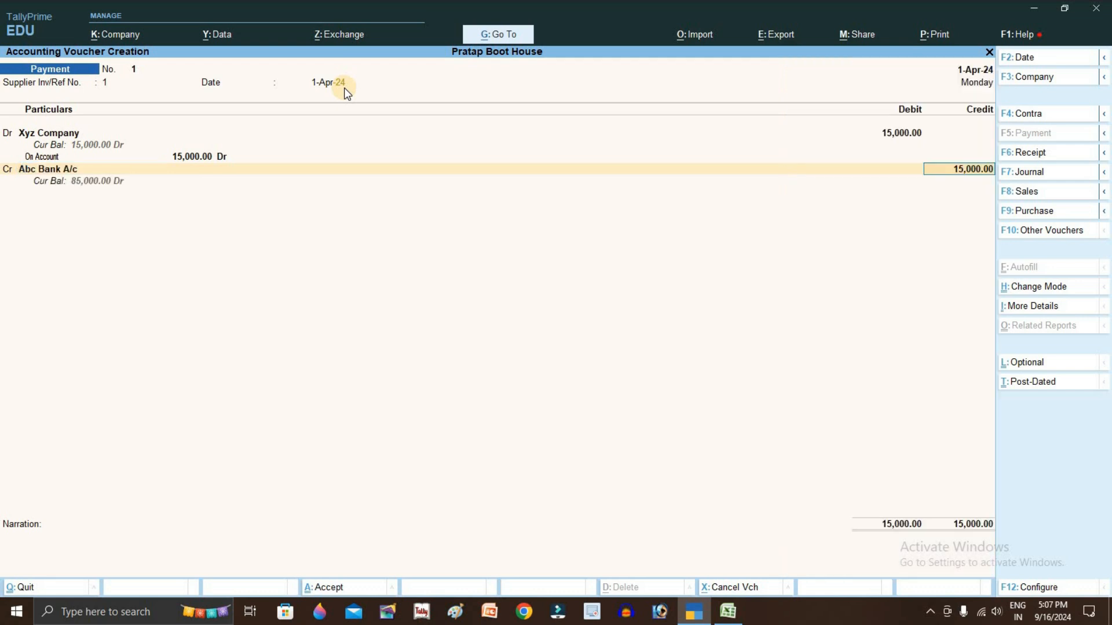
pyautogui.press('Return')
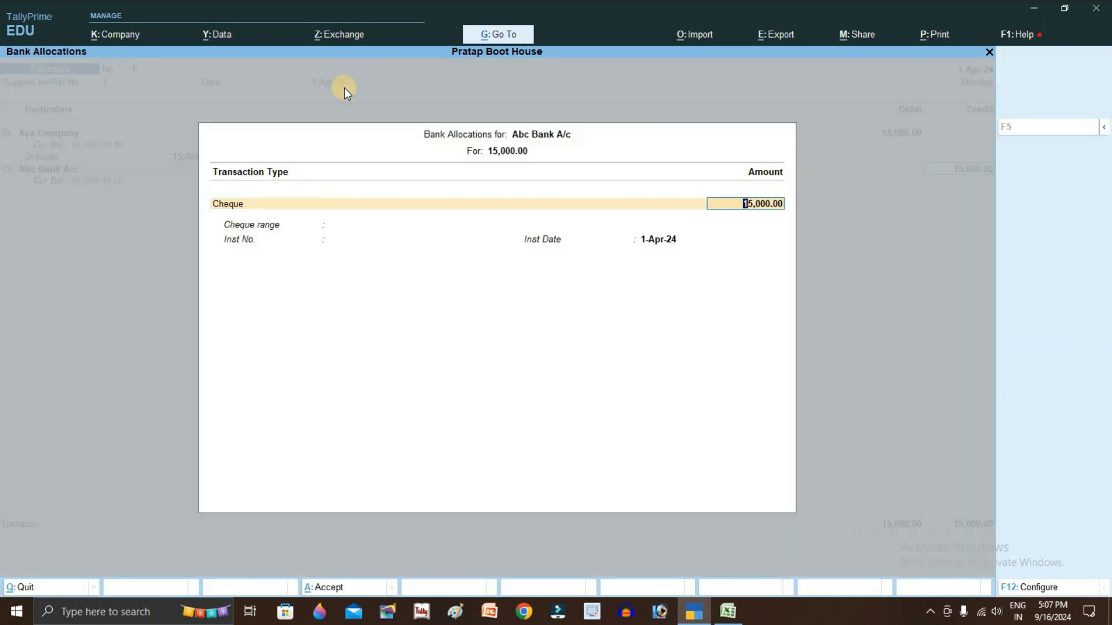
pyautogui.press('Return')
# Enter cheque number 101212 in the bank allocation and save the payment voucher
pyautogui.hotkey('alt', 'Tab')
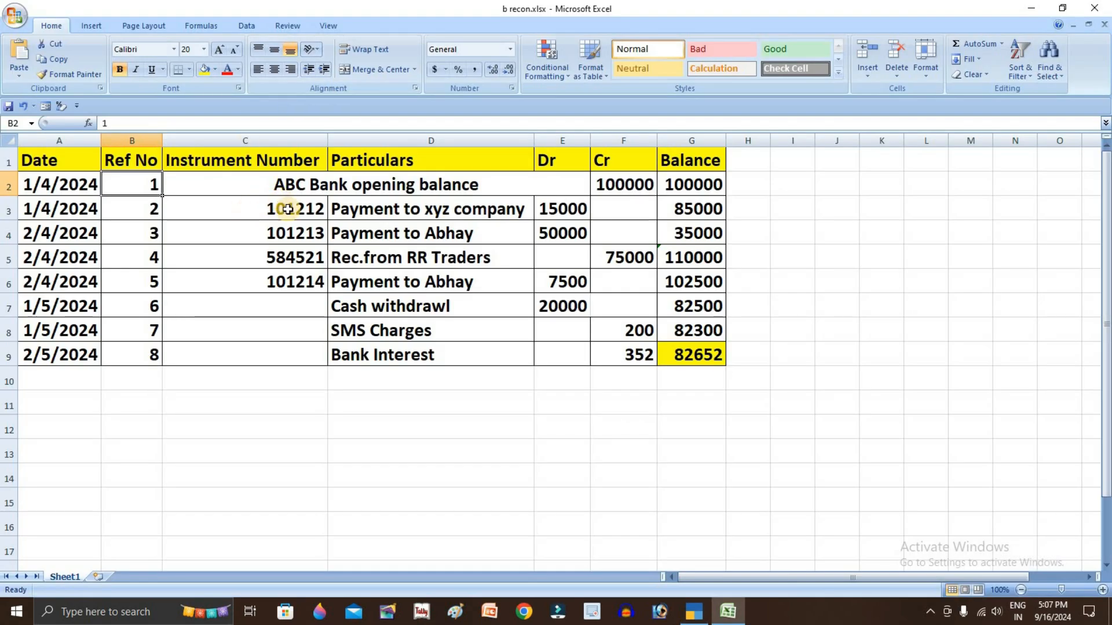
pyautogui.hotkey('alt', 'Tab')
pyautogui.write('101212')
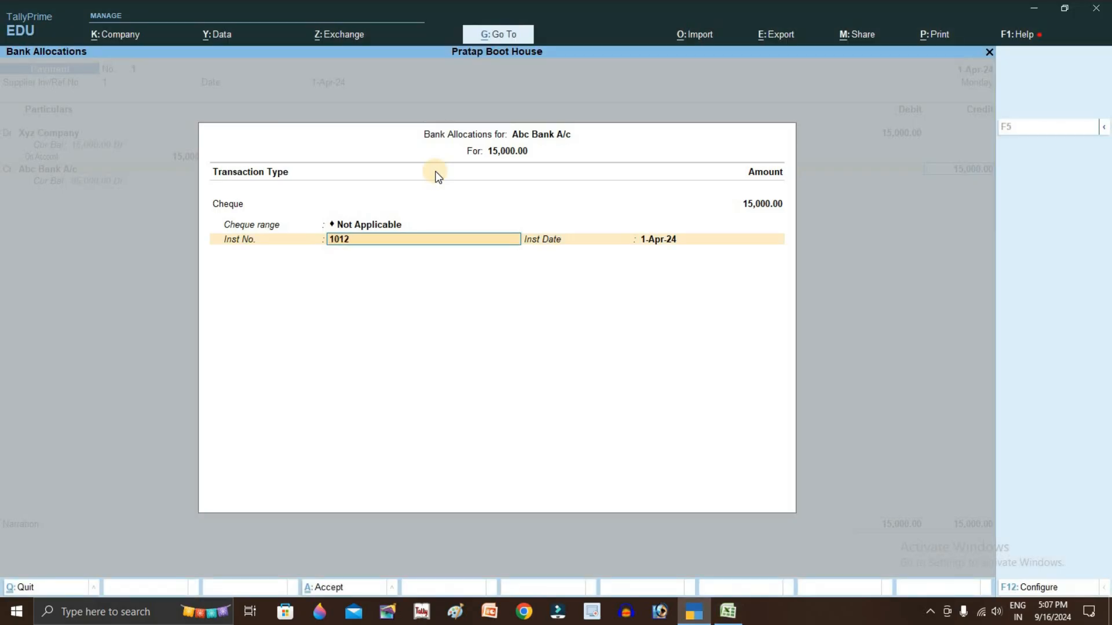
pyautogui.press('Return')
pyautogui.press('Return')
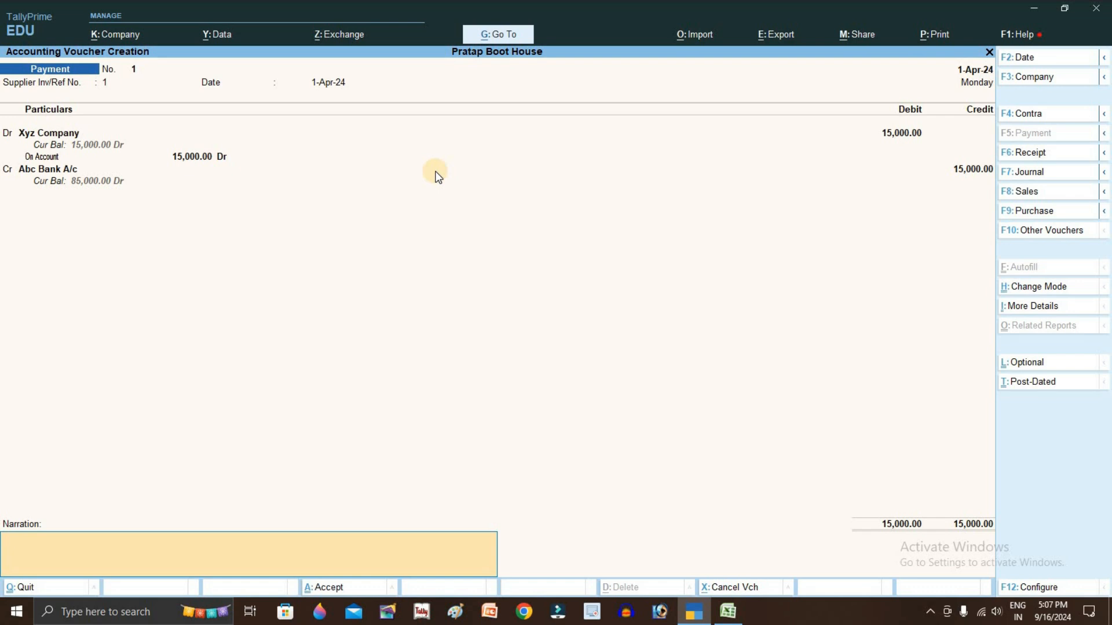
pyautogui.press('Return')
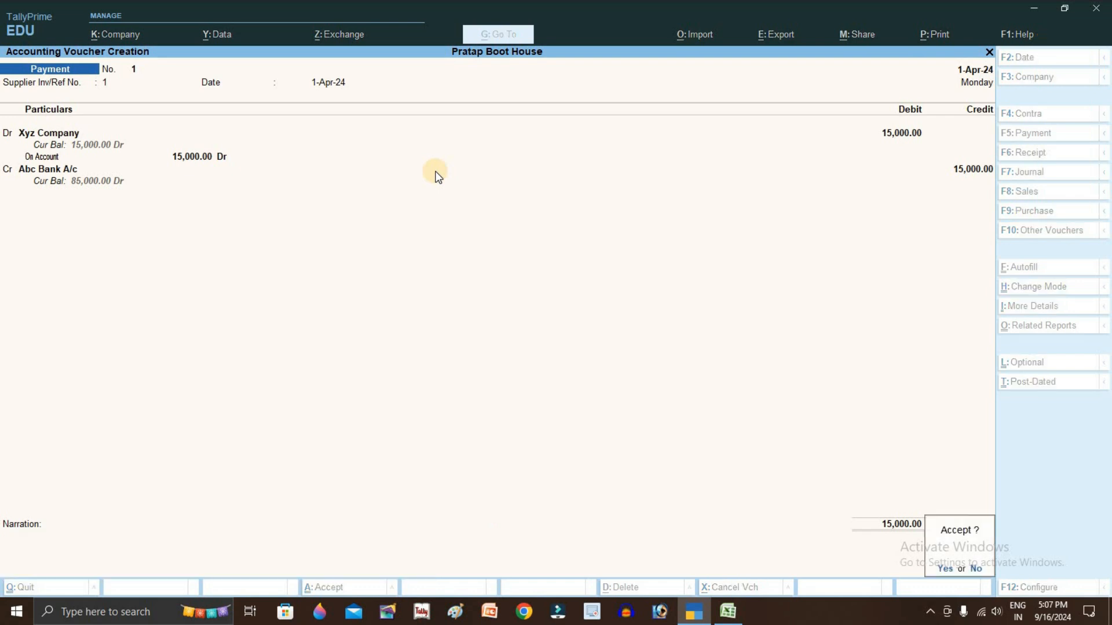
pyautogui.press('Return')
pyautogui.hotkey('alt', 'Tab')
# Check the next statement row in Excel and accept reference 3 and the date on the payment voucher
pyautogui.click(149, 210)
pyautogui.click(249, 234)
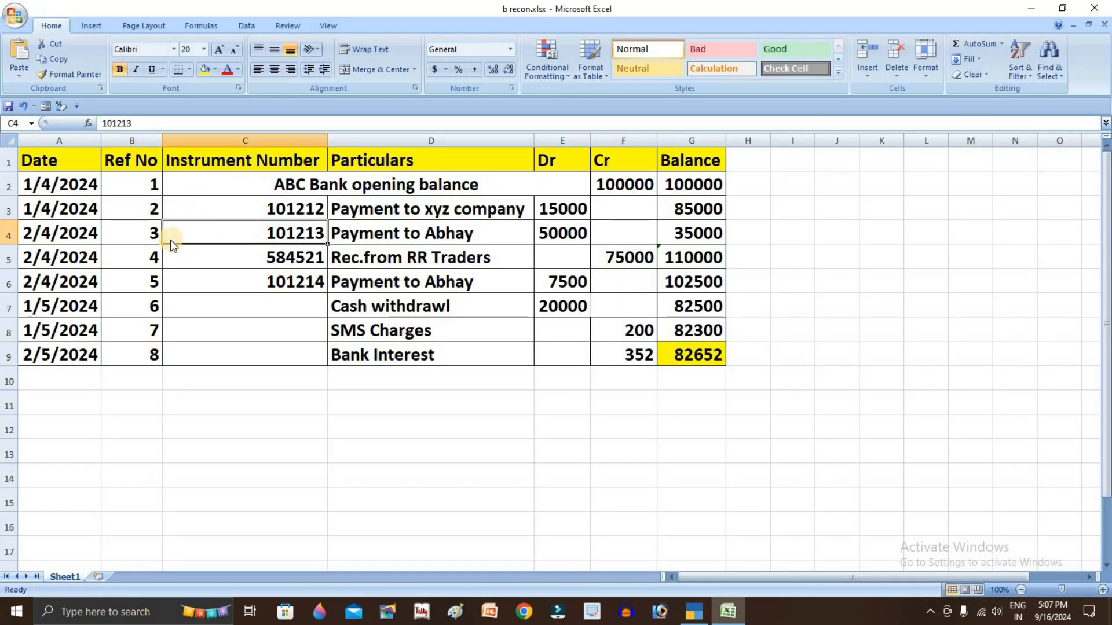
pyautogui.click(154, 242)
pyautogui.click(388, 230)
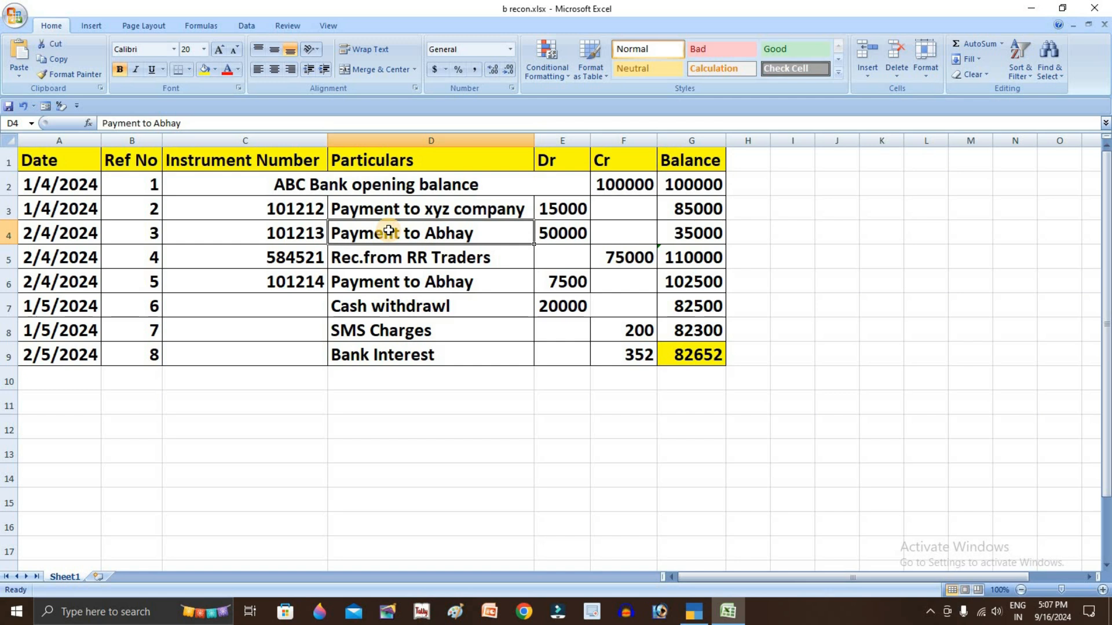
pyautogui.hotkey('alt', 'Tab')
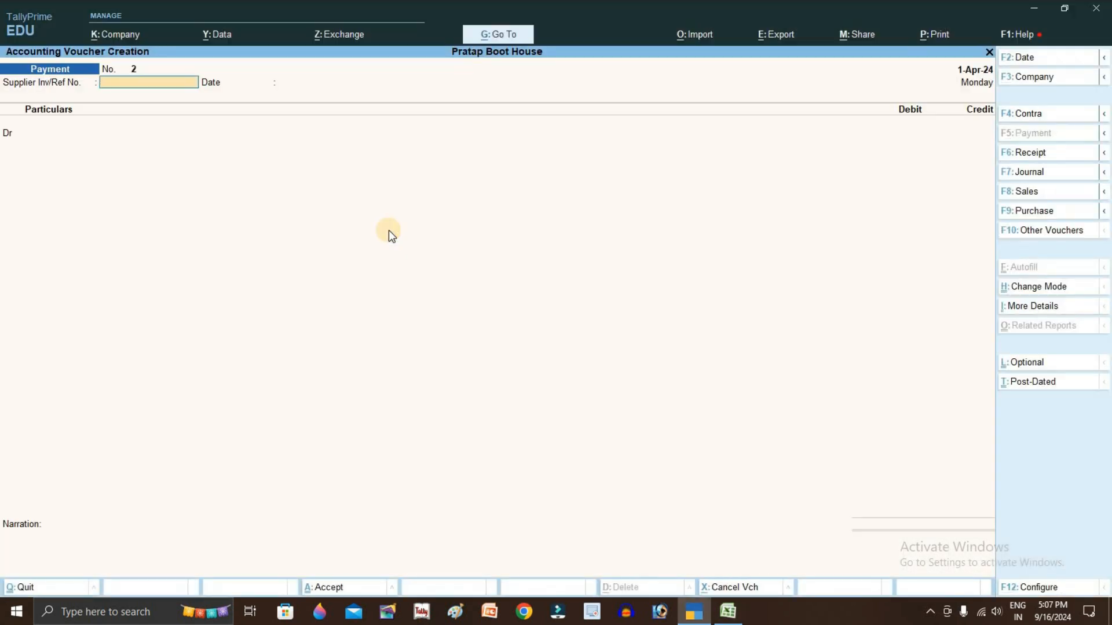
pyautogui.press('Return')
pyautogui.press('Return')
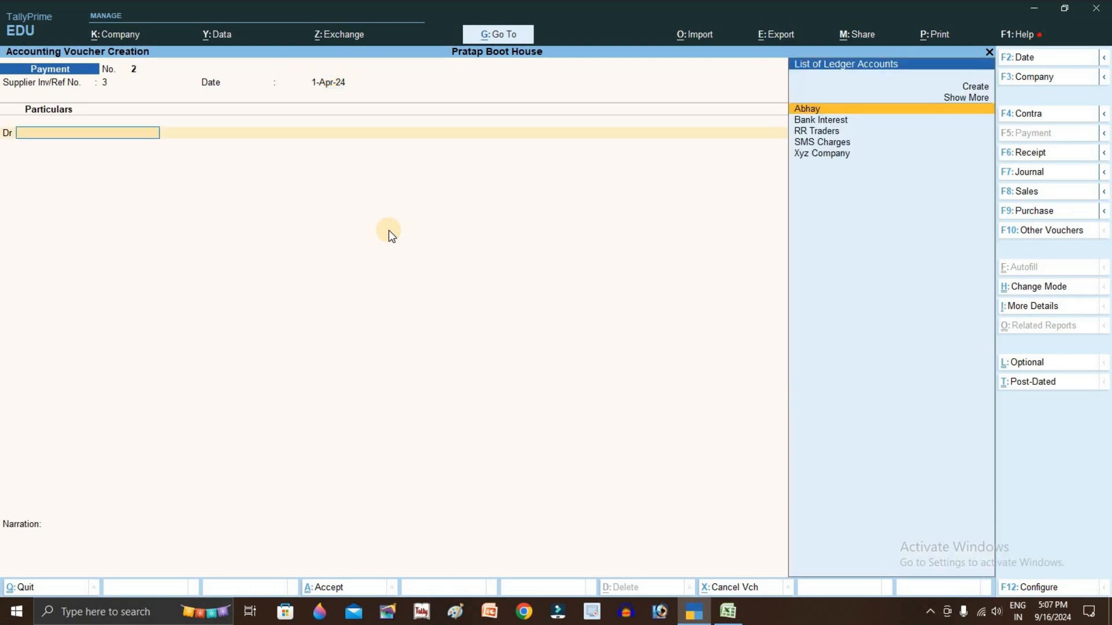
pyautogui.hotkey('alt', 'Tab')
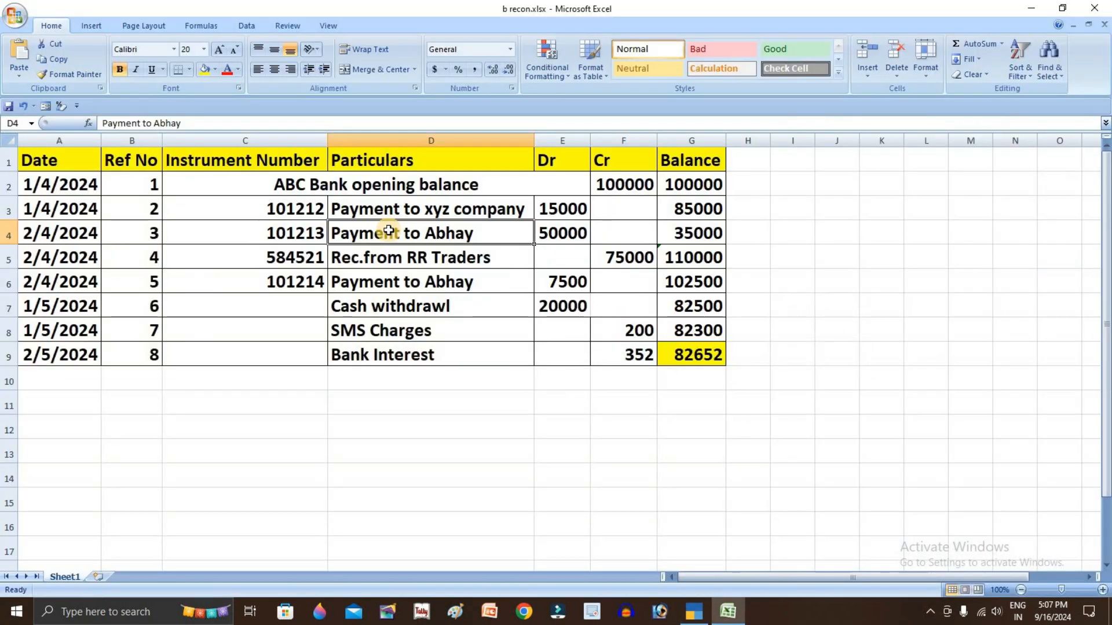
pyautogui.hotkey('alt', 'Tab')
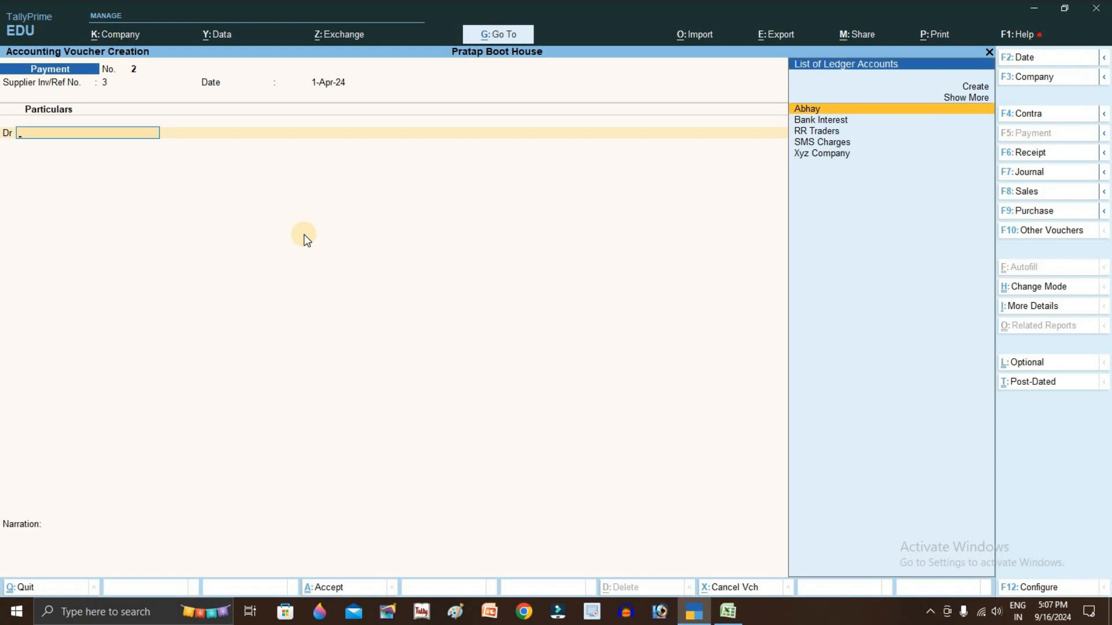
# Debit the payee's ledger 50,000 on account and credit Abc Bank A/c with cheque 101212
pyautogui.write('ab')
pyautogui.press('Return')
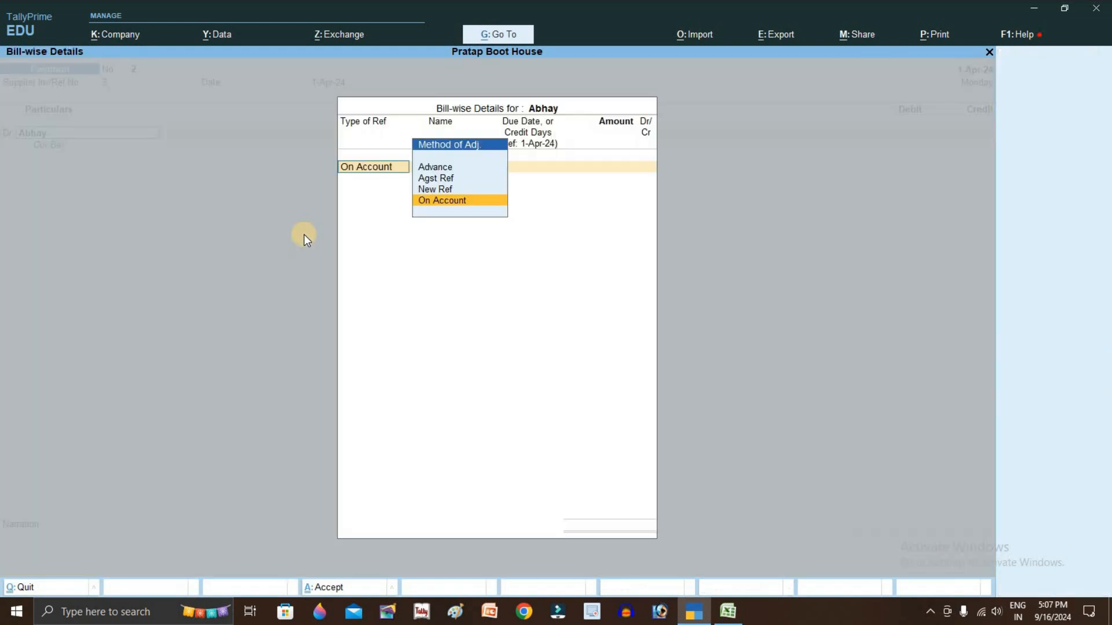
pyautogui.press('Return')
pyautogui.hotkey('alt', 'Tab')
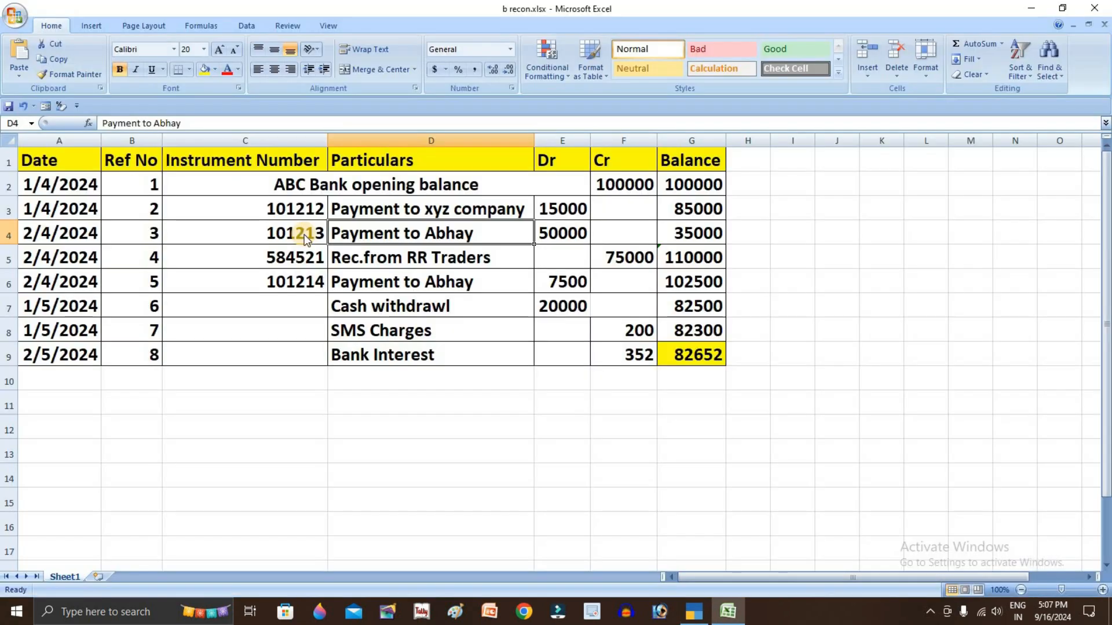
pyautogui.hotkey('alt', 'Tab')
pyautogui.write('50000')
pyautogui.press('Return')
pyautogui.press('Return')
pyautogui.press('Return')
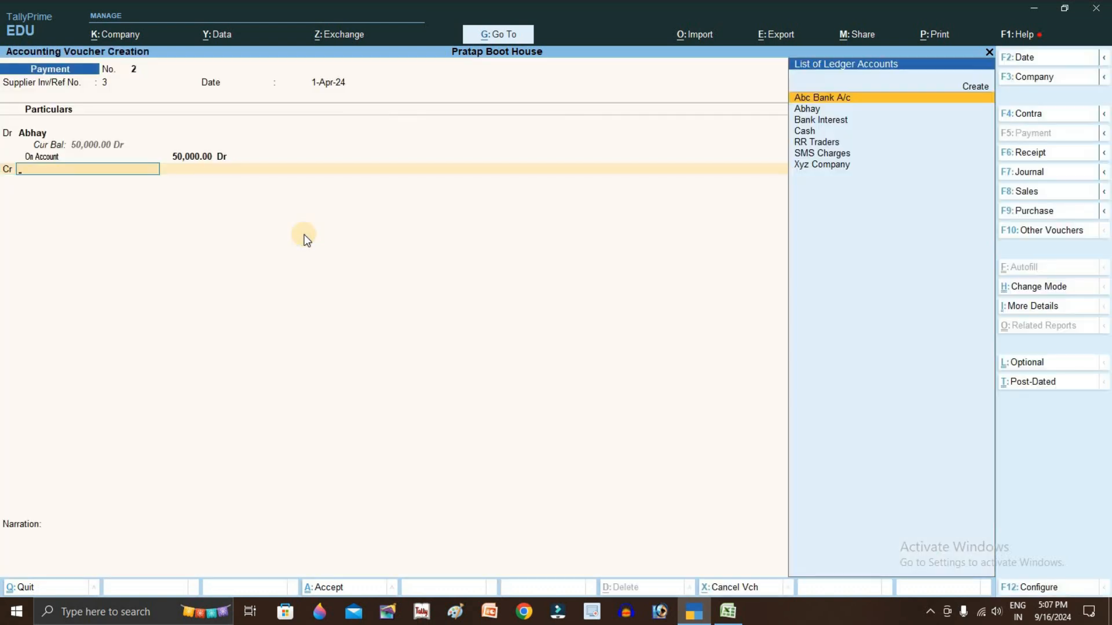
pyautogui.press('Return')
pyautogui.press('Return')
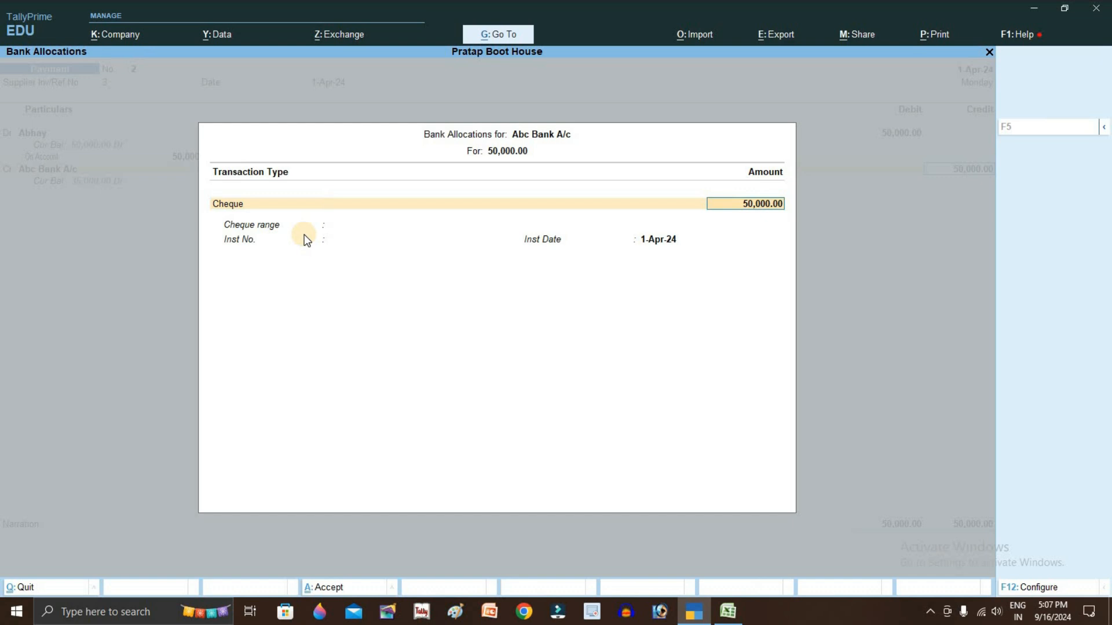
pyautogui.press('Return')
pyautogui.write('101212')
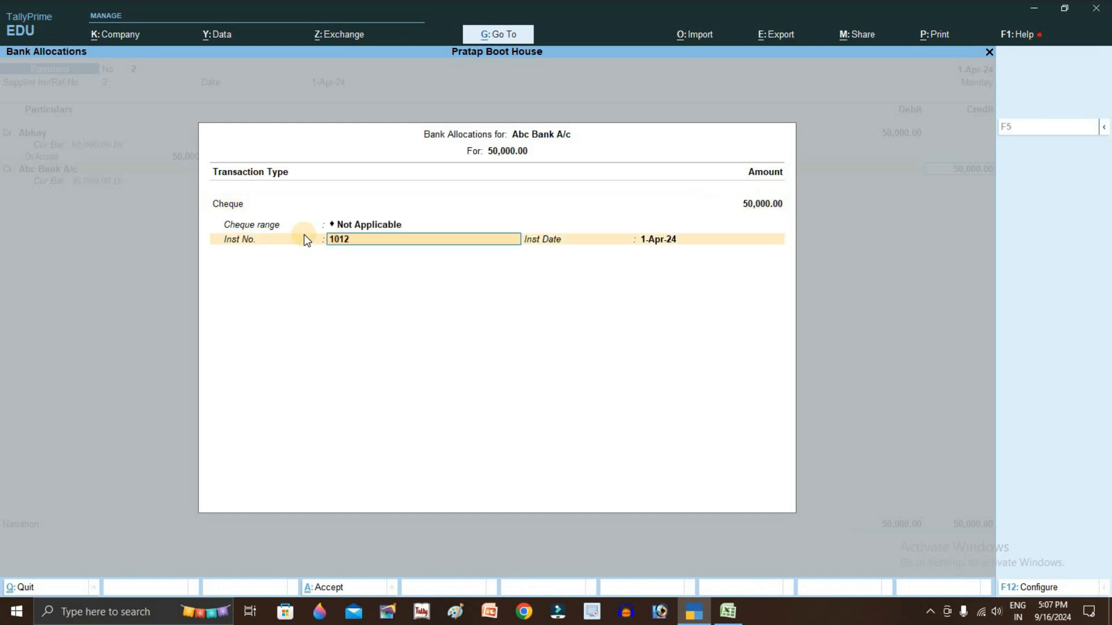
pyautogui.press('Return')
pyautogui.press('Return')
pyautogui.press('Return')
pyautogui.press('Return')
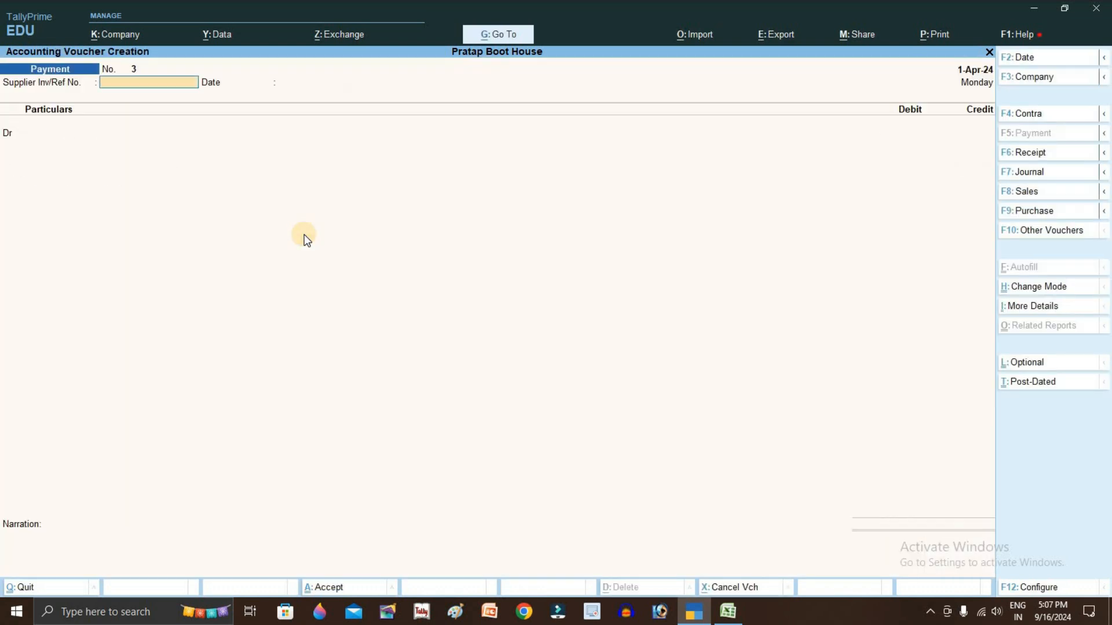
# Review the RR Traders receipt row in Excel, highlighting instrument number 584521 in C5
pyautogui.hotkey('alt', 'Tab')
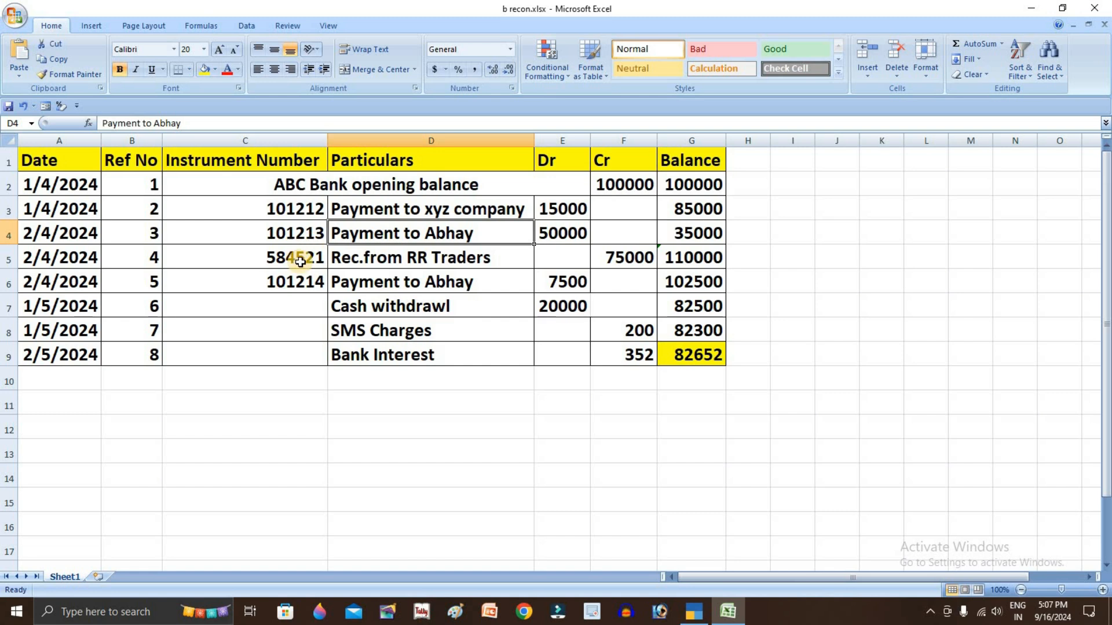
pyautogui.click(231, 261)
pyautogui.click(152, 258)
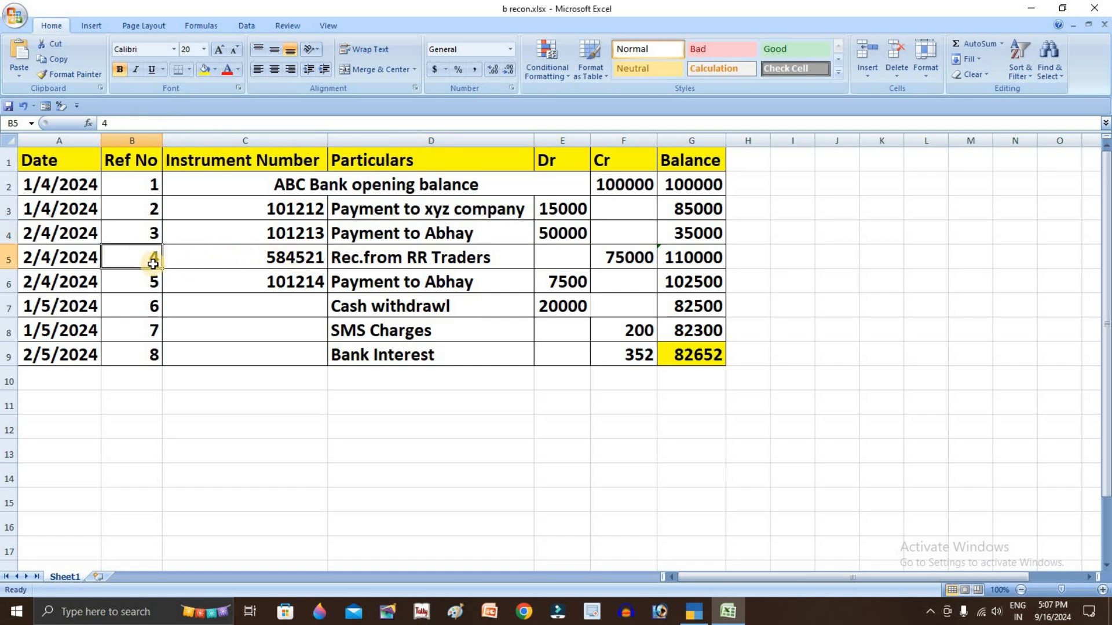
pyautogui.click(297, 255)
pyautogui.click(414, 251)
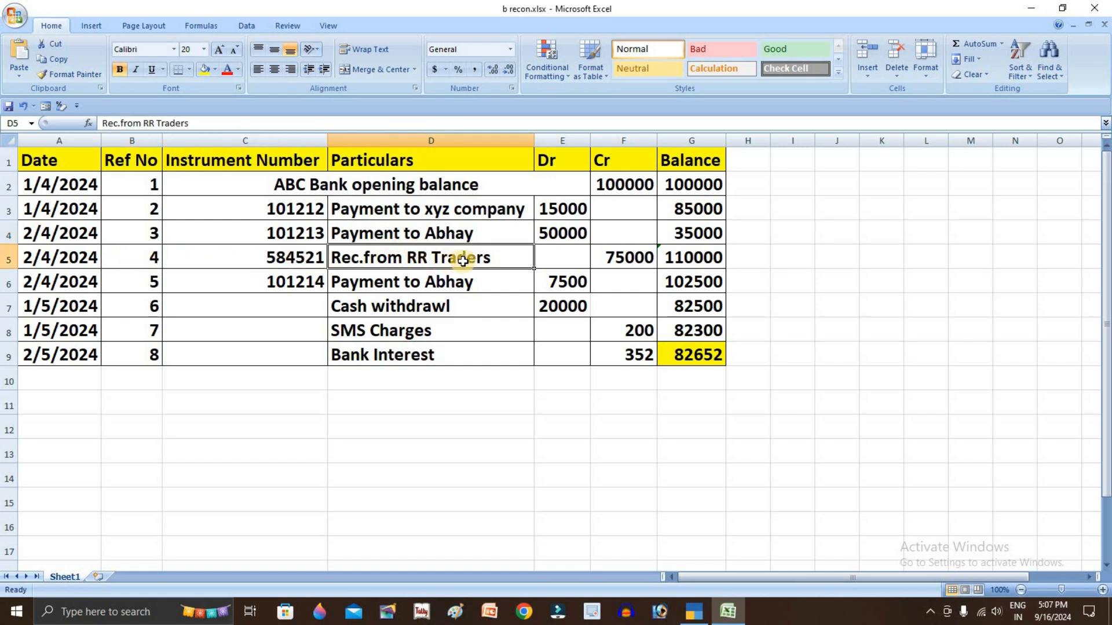
pyautogui.click(300, 262)
pyautogui.doubleClick(301, 261)
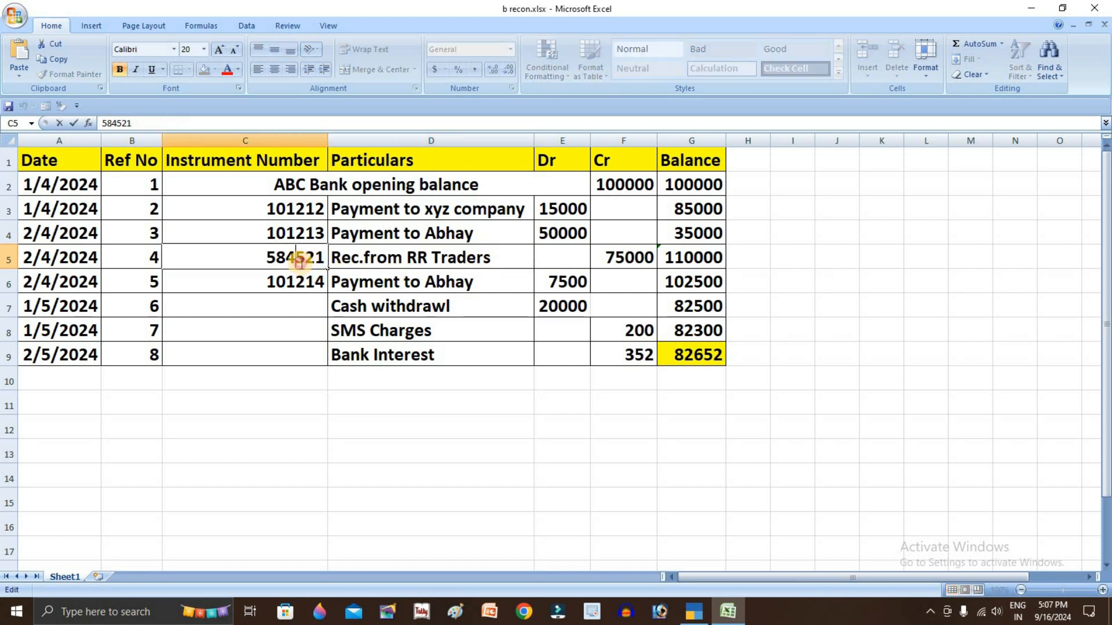
pyautogui.doubleClick(300, 261)
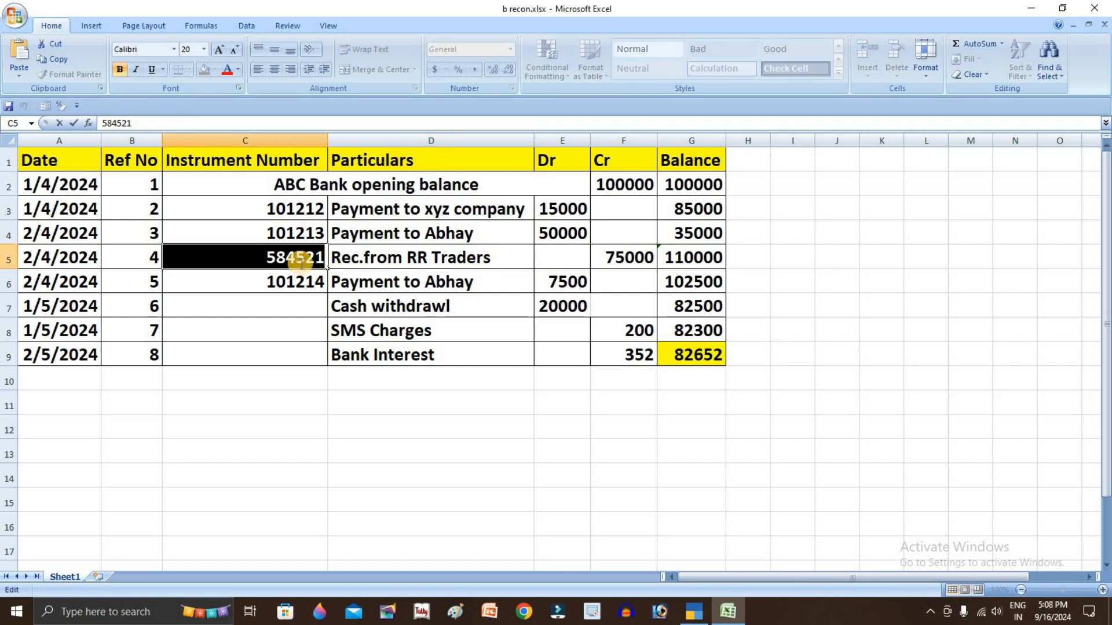
# Turn the TallyPrime voucher into a Receipt and enter reference number 4
pyautogui.hotkey('alt', 'Tab')
pyautogui.press('F6')
pyautogui.hotkey('alt', 'Tab')
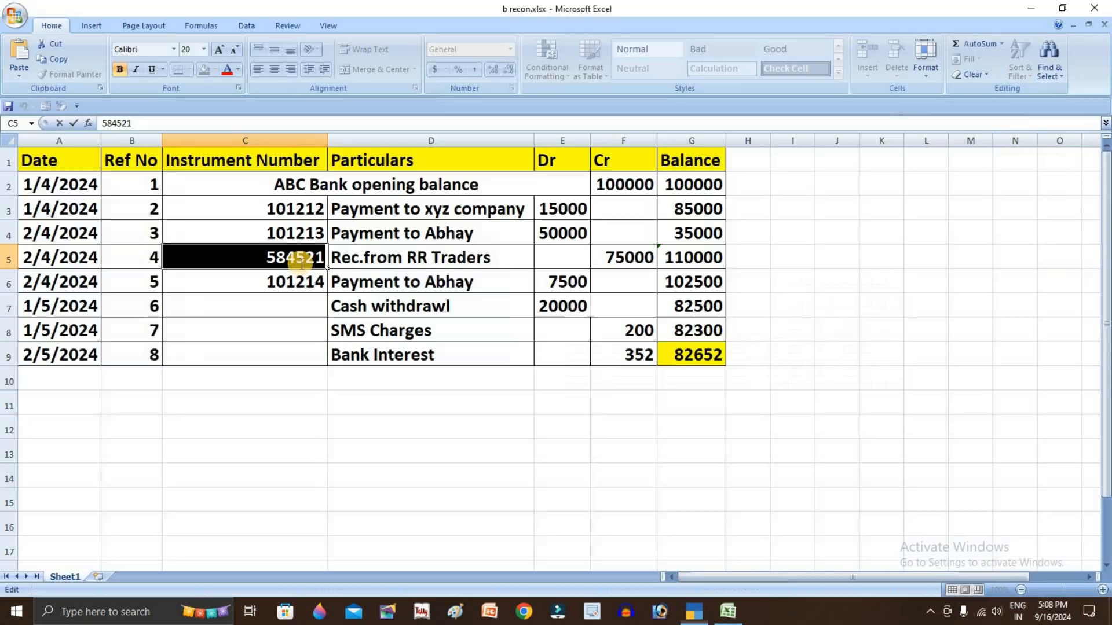
pyautogui.hotkey('alt', 'Tab')
pyautogui.write('4')
pyautogui.press('Return')
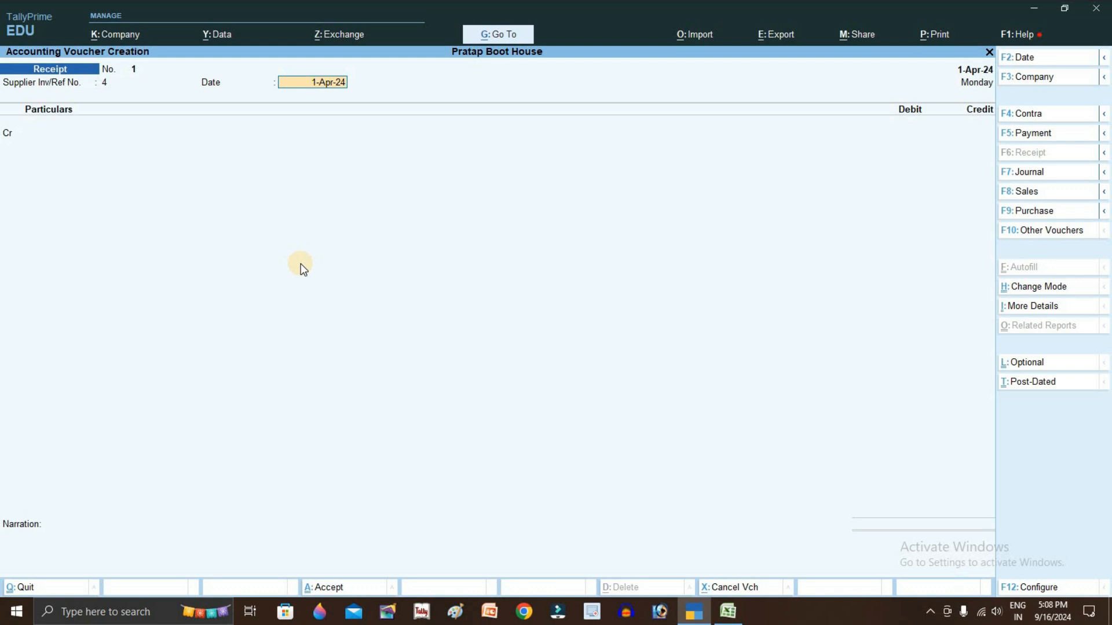
# Credit RR Traders 75,000 on account and debit Abc Bank A/c with cheque 584521
pyautogui.press('Return')
pyautogui.press('Return')
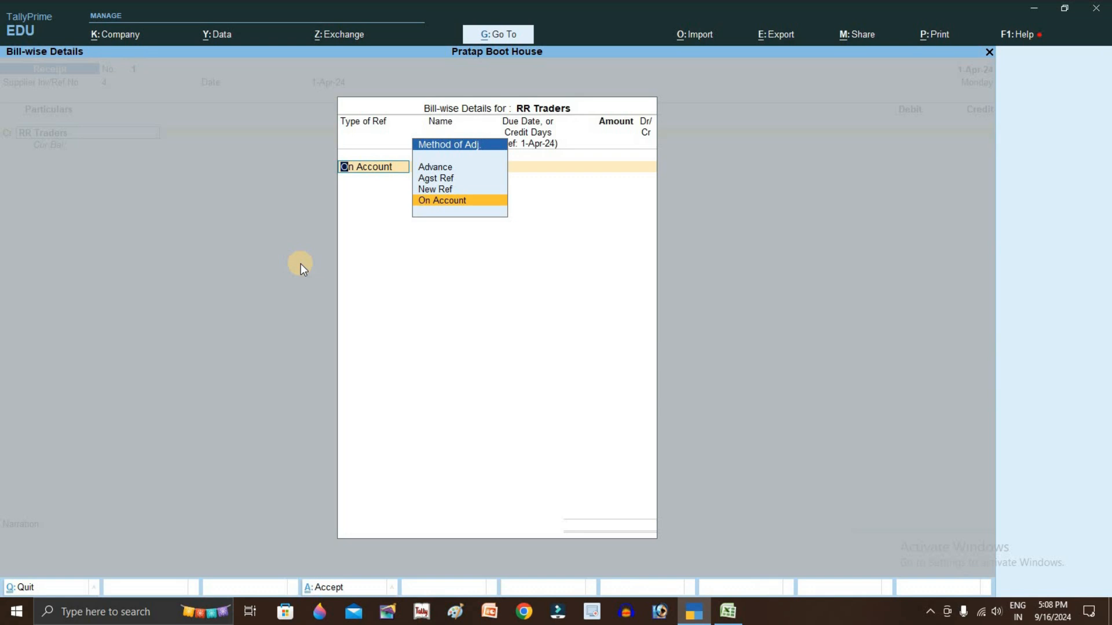
pyautogui.press('Return')
pyautogui.hotkey('alt', 'Tab')
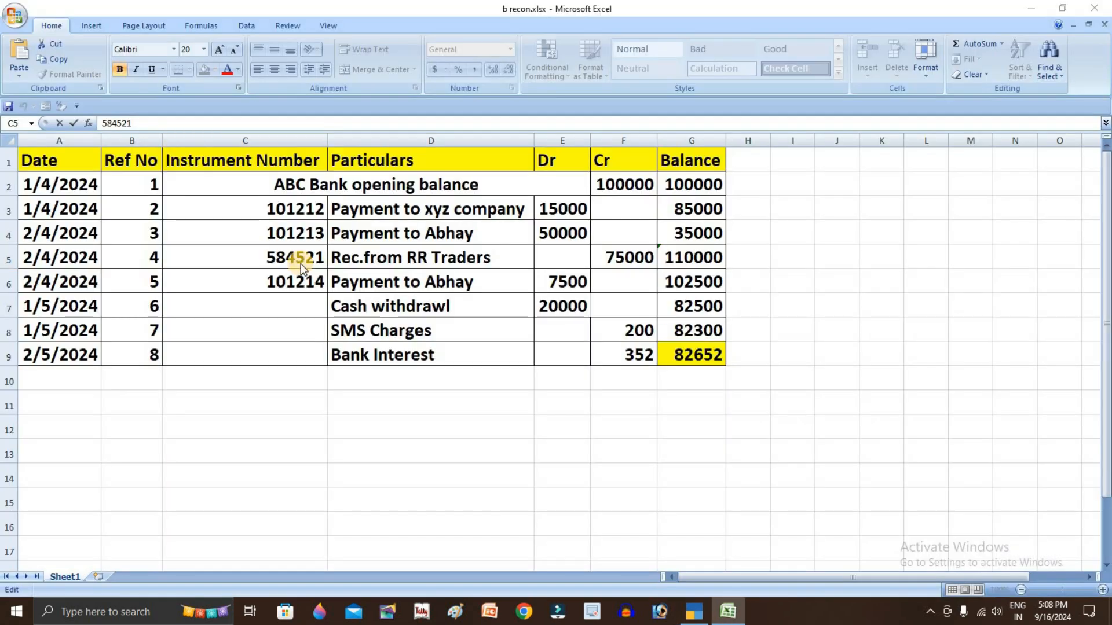
pyautogui.hotkey('alt', 'Tab')
pyautogui.write('75000')
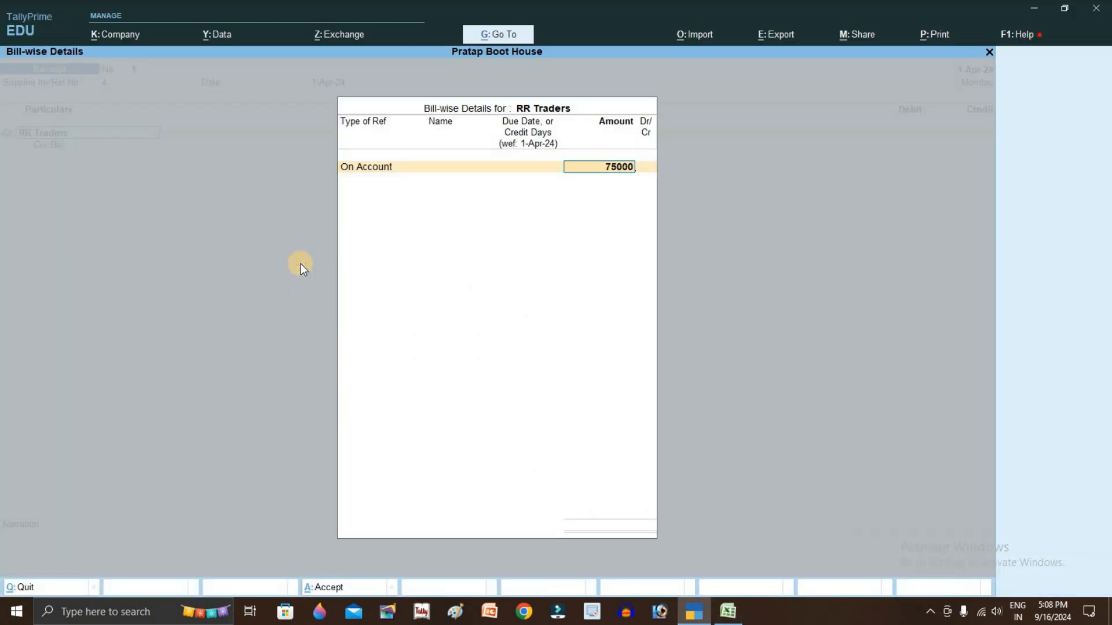
pyautogui.press('Return')
pyautogui.press('Return')
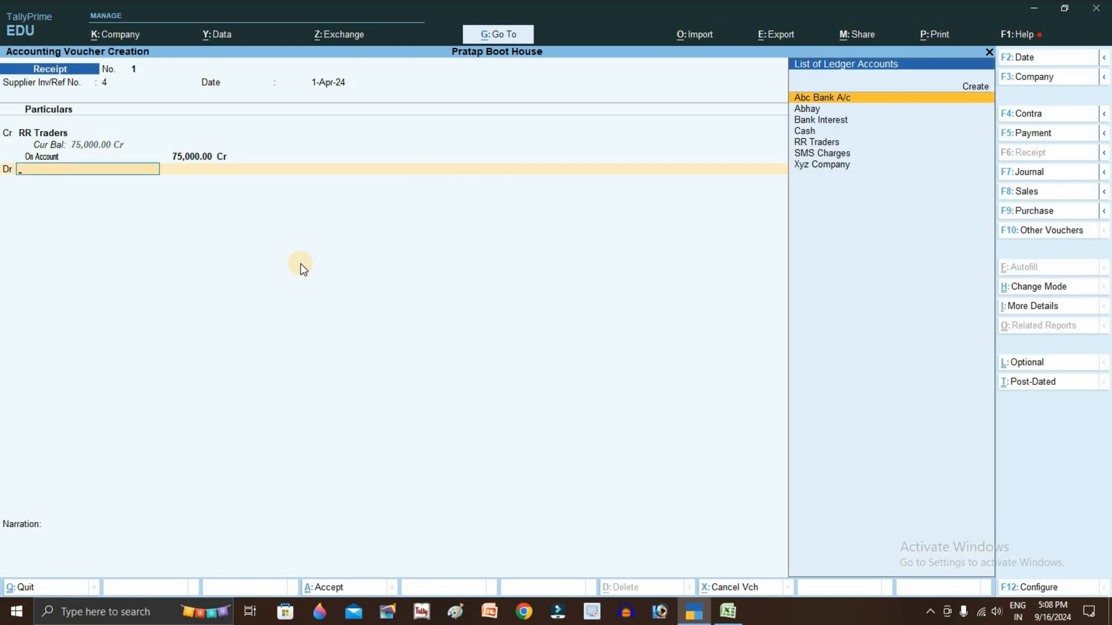
pyautogui.write('Ab')
pyautogui.press('Return')
pyautogui.press('Return')
pyautogui.press('Return')
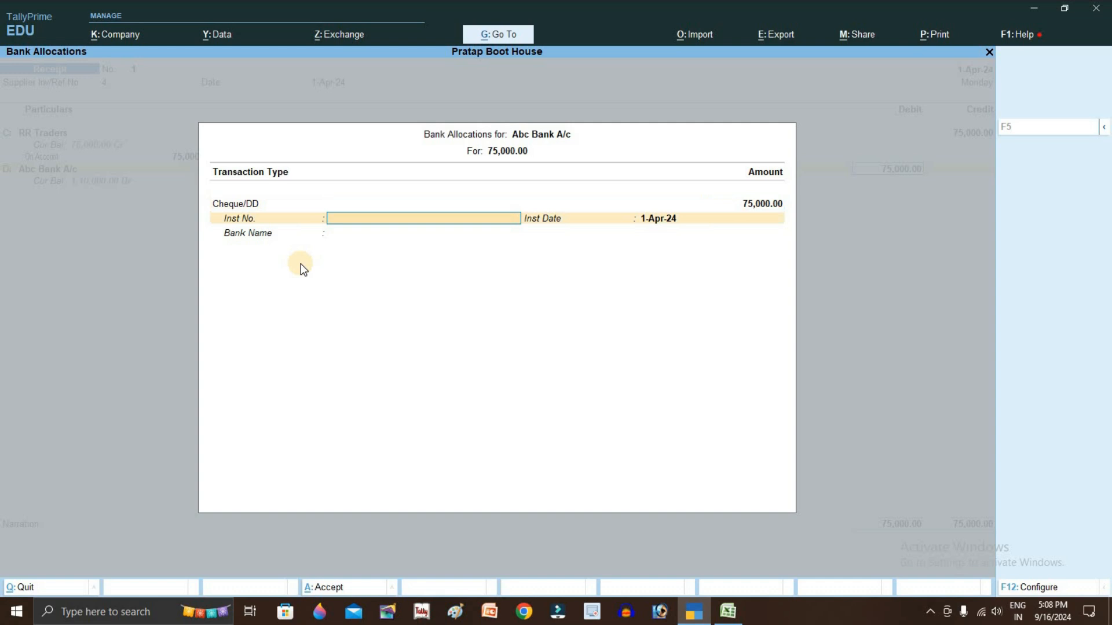
pyautogui.write('584521')
pyautogui.press('Return')
pyautogui.press('Return')
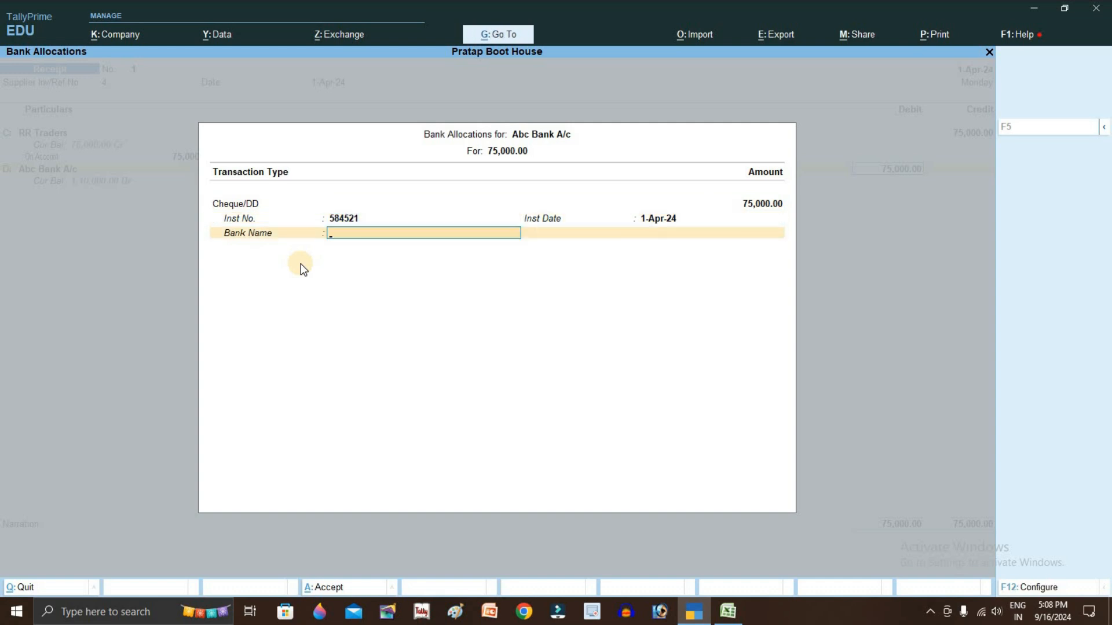
pyautogui.press('Return')
pyautogui.press('Return')
pyautogui.press('Return')
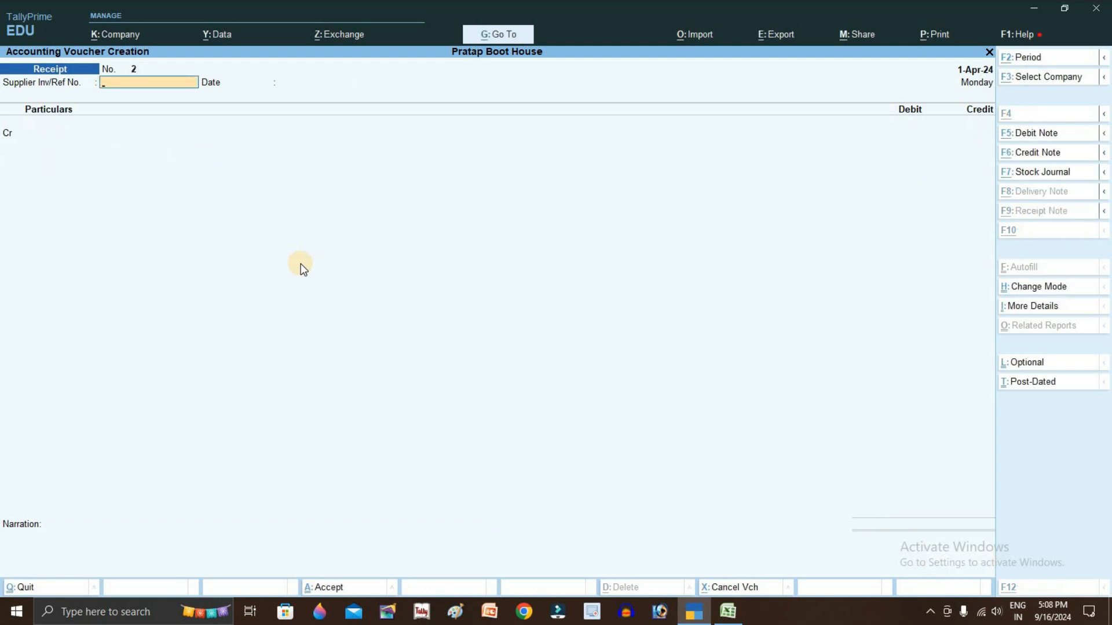
# Save the receipt, then check instrument number 101213 in cell C4 of the bank book
pyautogui.hotkey('alt', 'Tab')
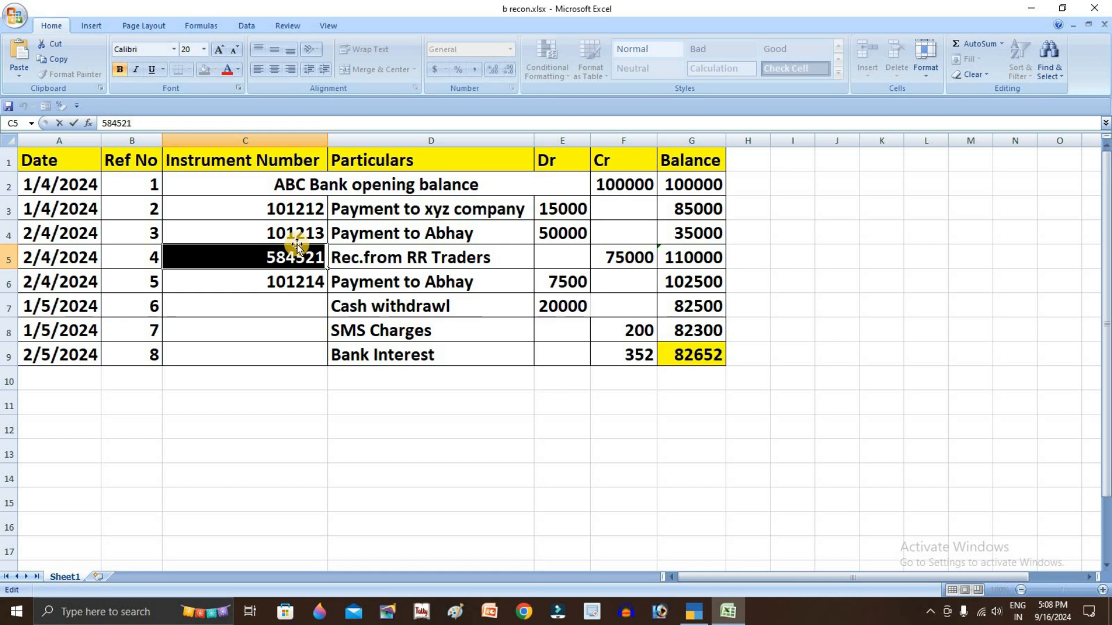
pyautogui.click(296, 236)
pyautogui.click(295, 252)
pyautogui.click(301, 231)
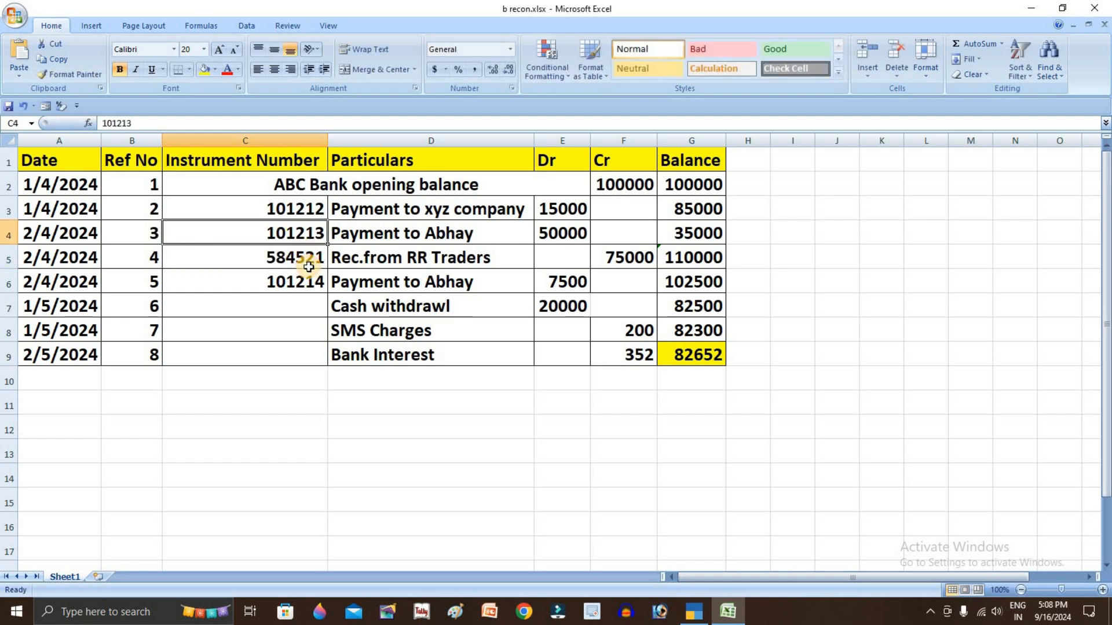
pyautogui.hotkey('alt', 'Tab')
# Quit the empty voucher and open the Day Book for 1-Apr-24 to 2-Apr-24
pyautogui.press('Escape')
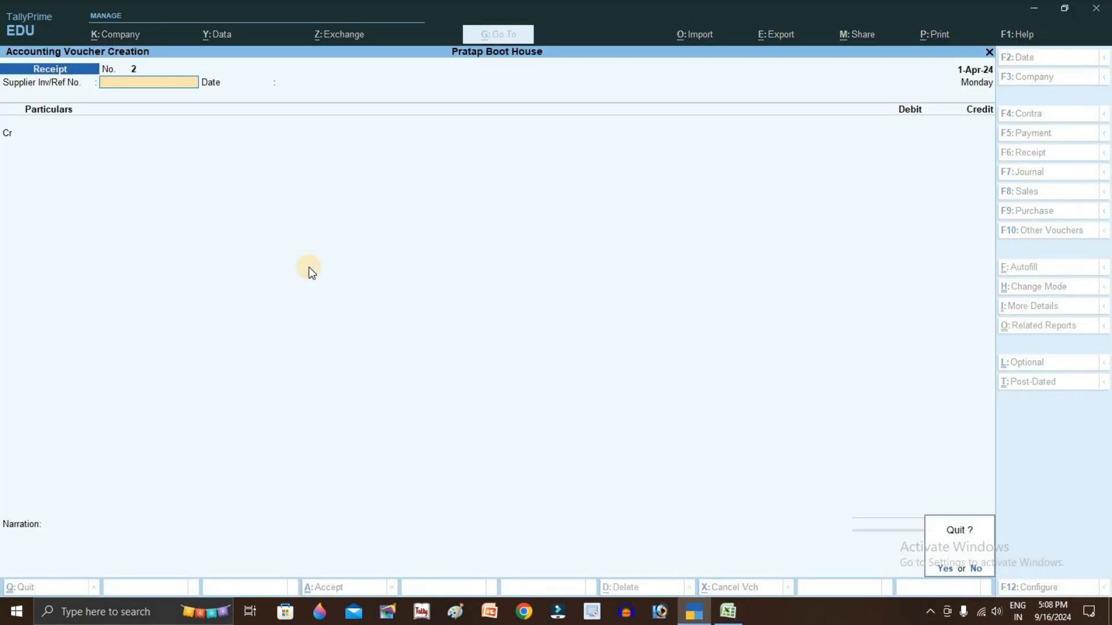
pyautogui.press('Return')
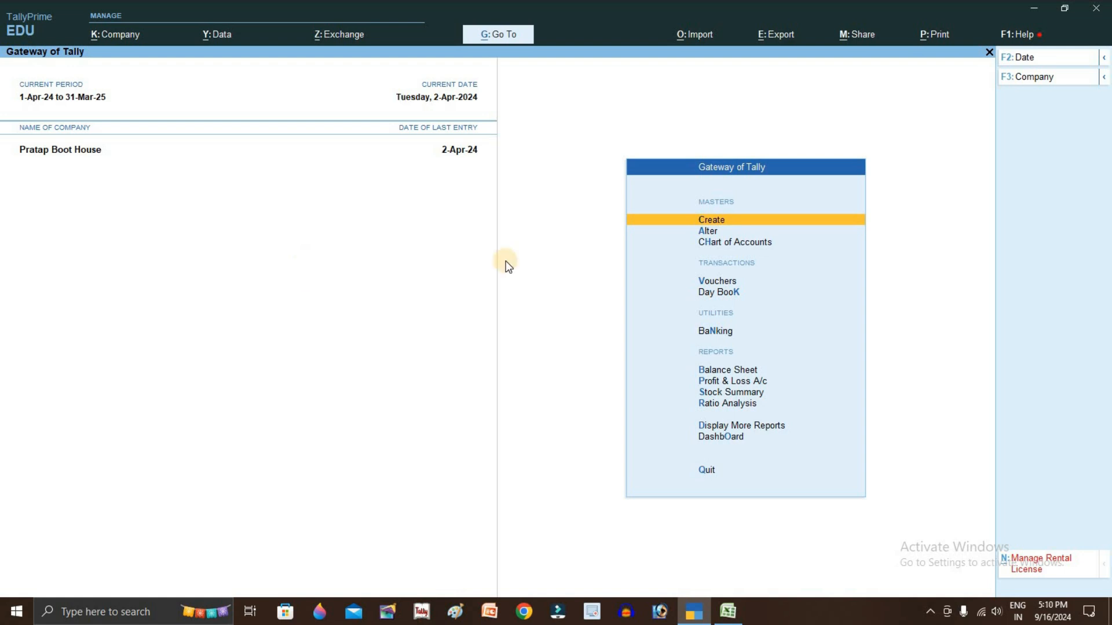
pyautogui.press('d')
pyautogui.press('Down')
pyautogui.press('Return')
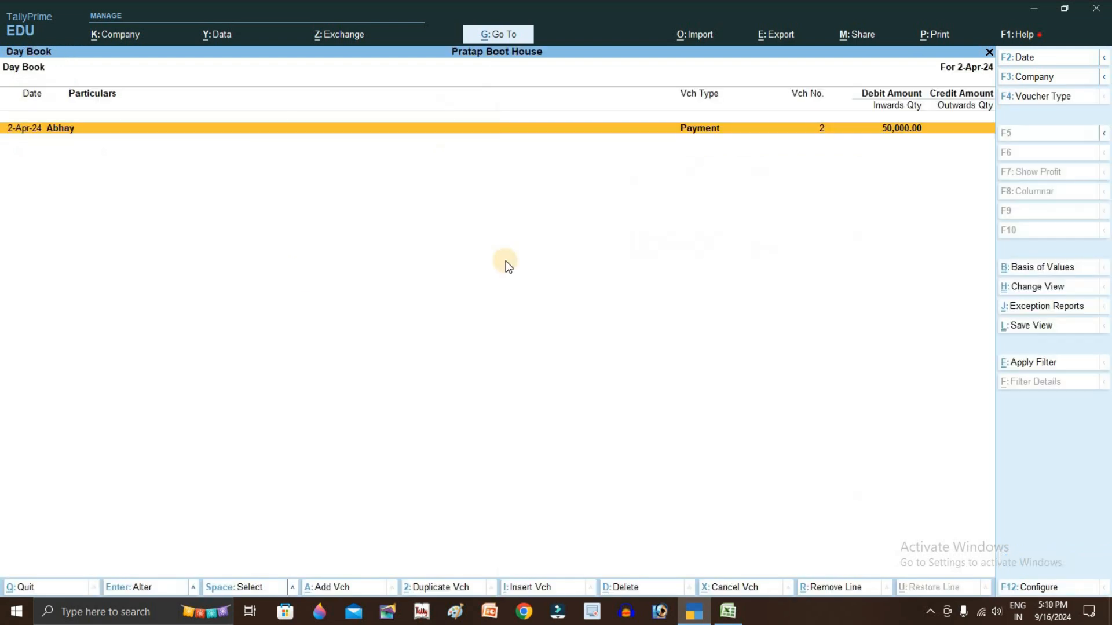
pyautogui.hotkey('alt', 'F2')
pyautogui.write('1')
pyautogui.press('Return')
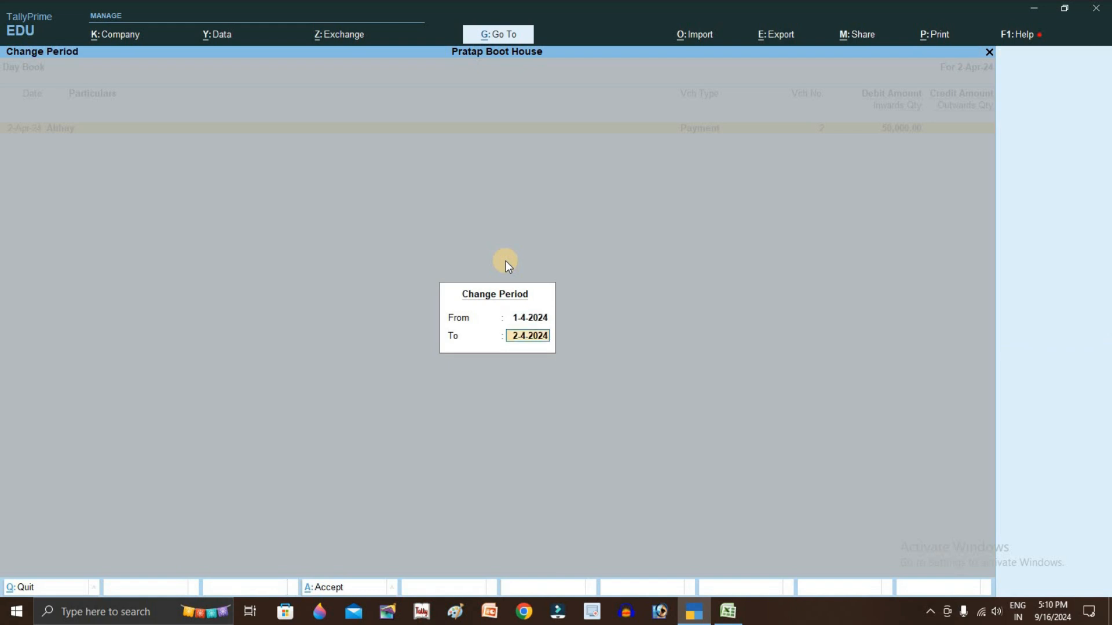
pyautogui.press('Return')
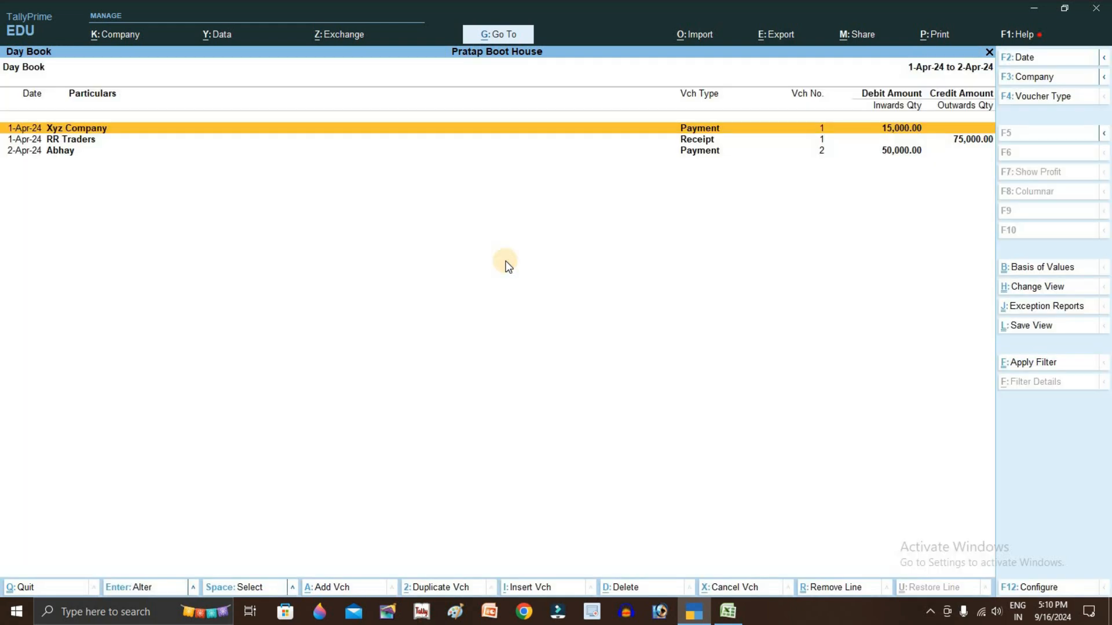
# Redate the RR Traders receipt to 2-Apr-24, keeping its 75,000 bill-wise amount
pyautogui.press('Down')
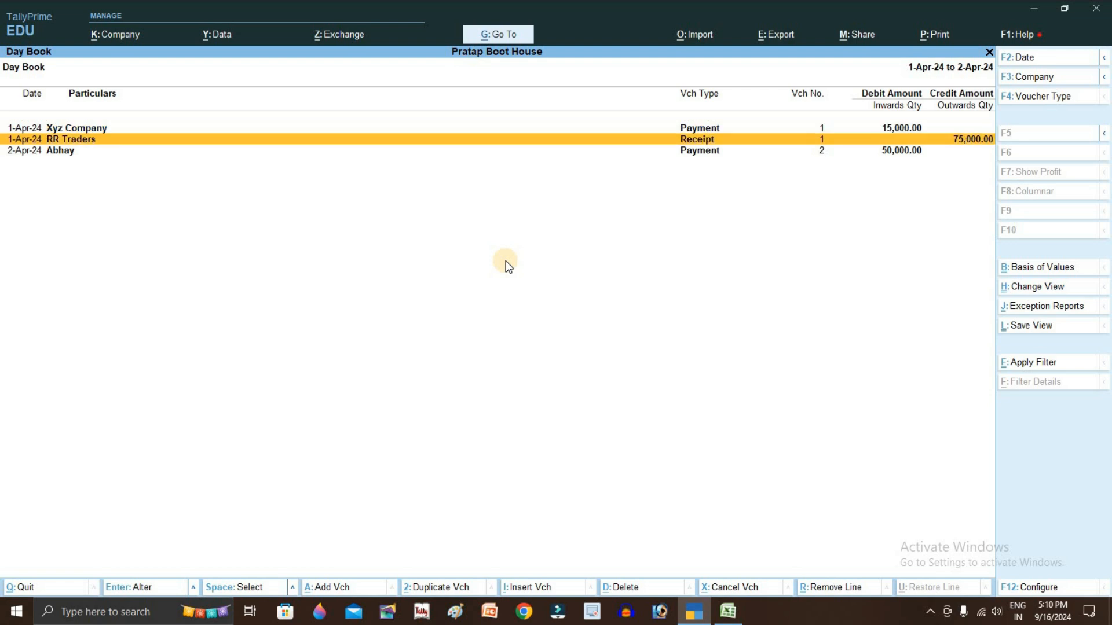
pyautogui.press('Return')
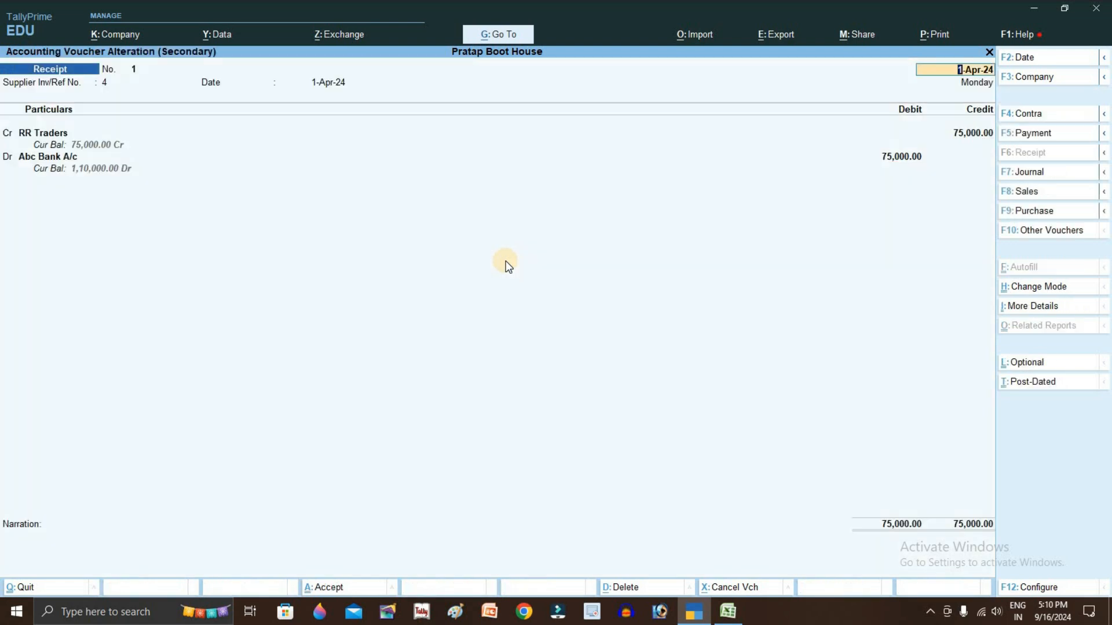
pyautogui.press('F2')
pyautogui.press('Return')
pyautogui.press('Return')
pyautogui.press('Return')
pyautogui.press('Return')
pyautogui.press('Return')
pyautogui.press('Return')
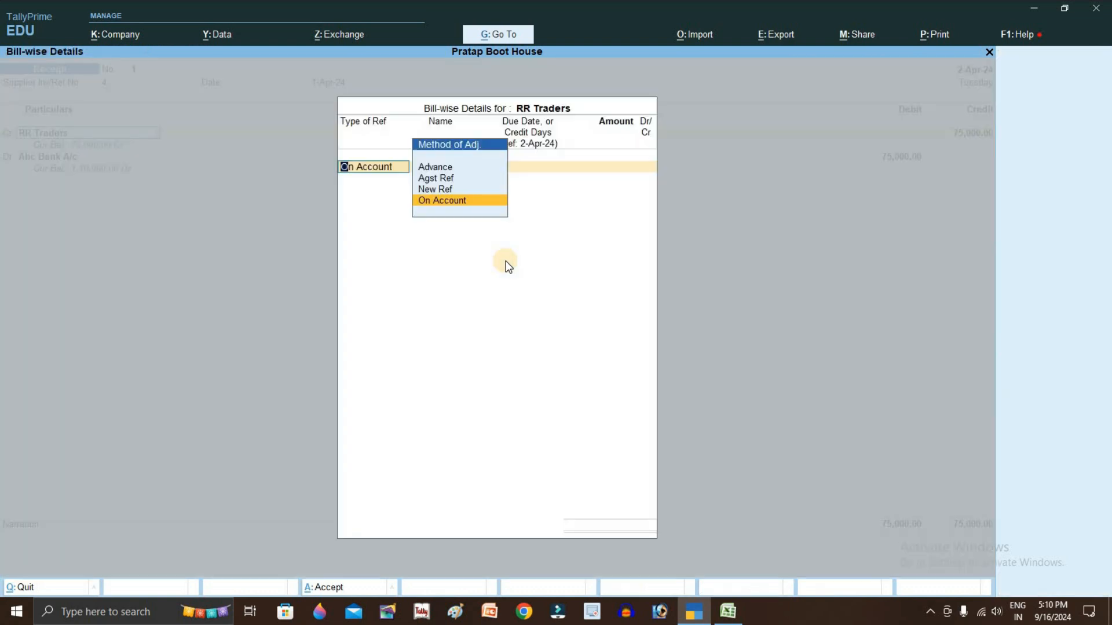
pyautogui.press('Return')
pyautogui.write('75000')
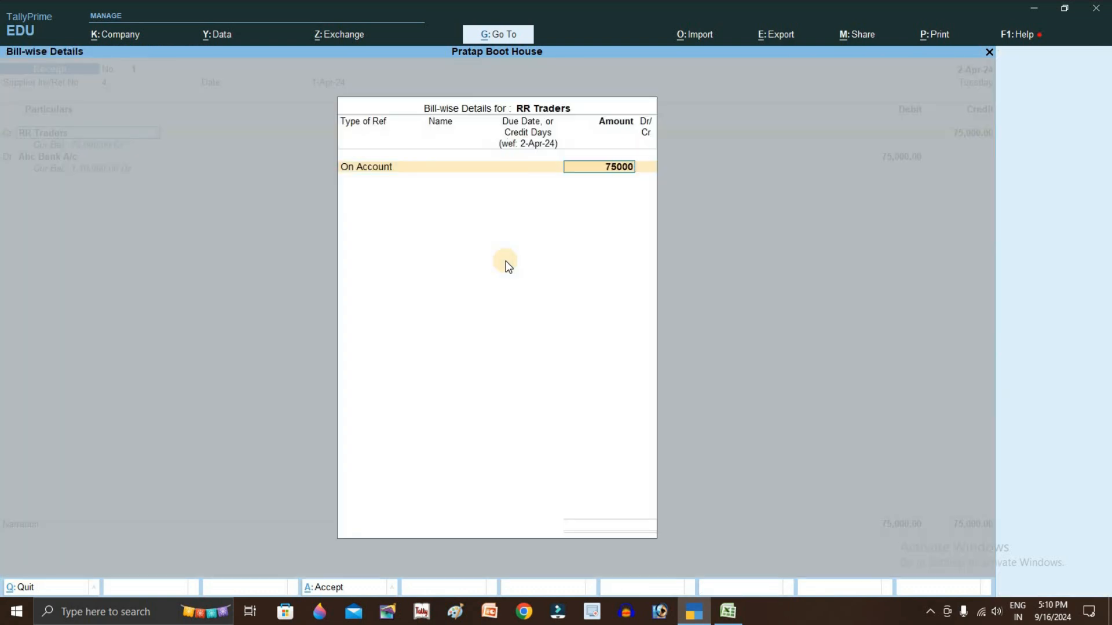
pyautogui.press('Return')
pyautogui.press('Return')
pyautogui.press('Return')
pyautogui.press('Return')
pyautogui.press('Return')
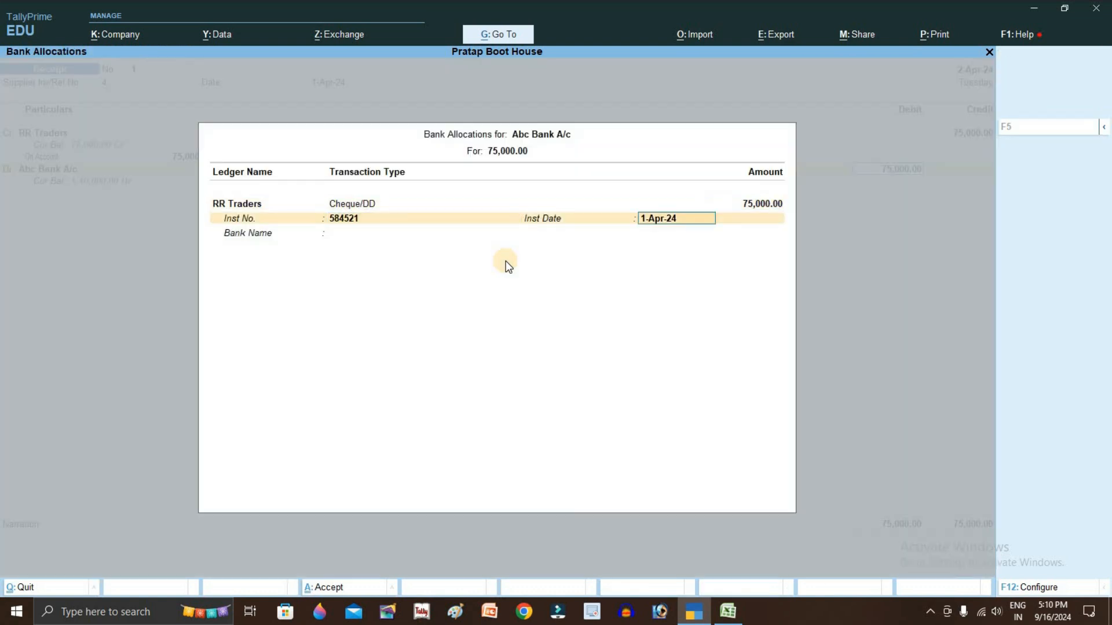
pyautogui.press('Return')
pyautogui.press('Return')
pyautogui.press('Return')
pyautogui.press('Return')
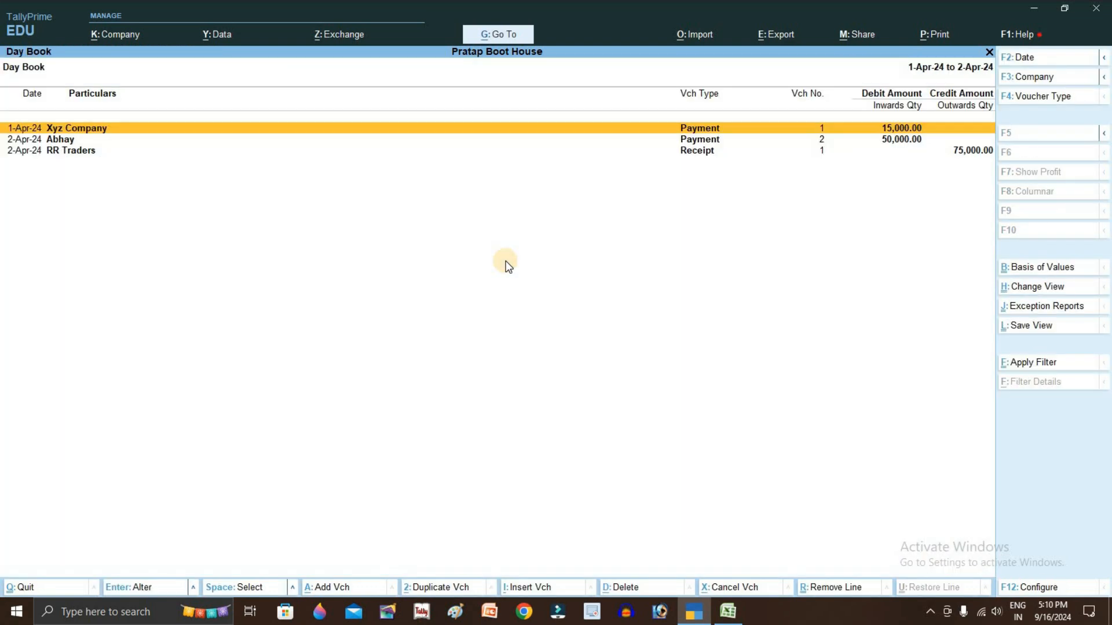
pyautogui.press('Down')
pyautogui.press('Down')
# Return to Gateway of Tally, open voucher creation, and pick the 7,500 payment line in Excel
pyautogui.press('Escape')
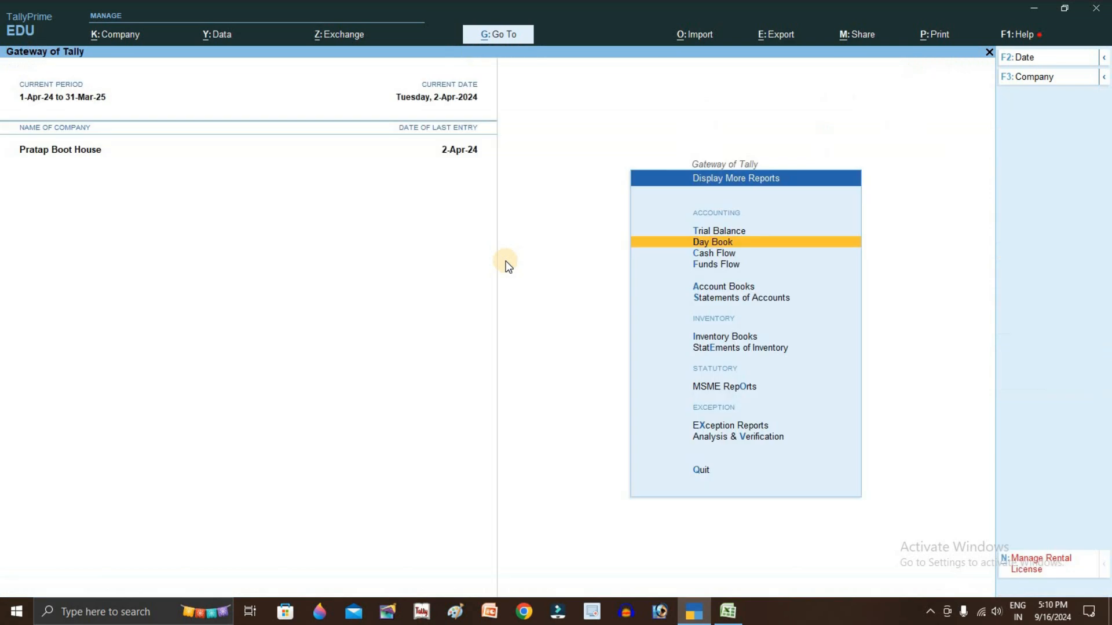
pyautogui.press('Escape')
pyautogui.press('Up')
pyautogui.press('Up')
pyautogui.press('Up')
pyautogui.press('Up')
pyautogui.press('Up')
pyautogui.press('Up')
pyautogui.press('Up')
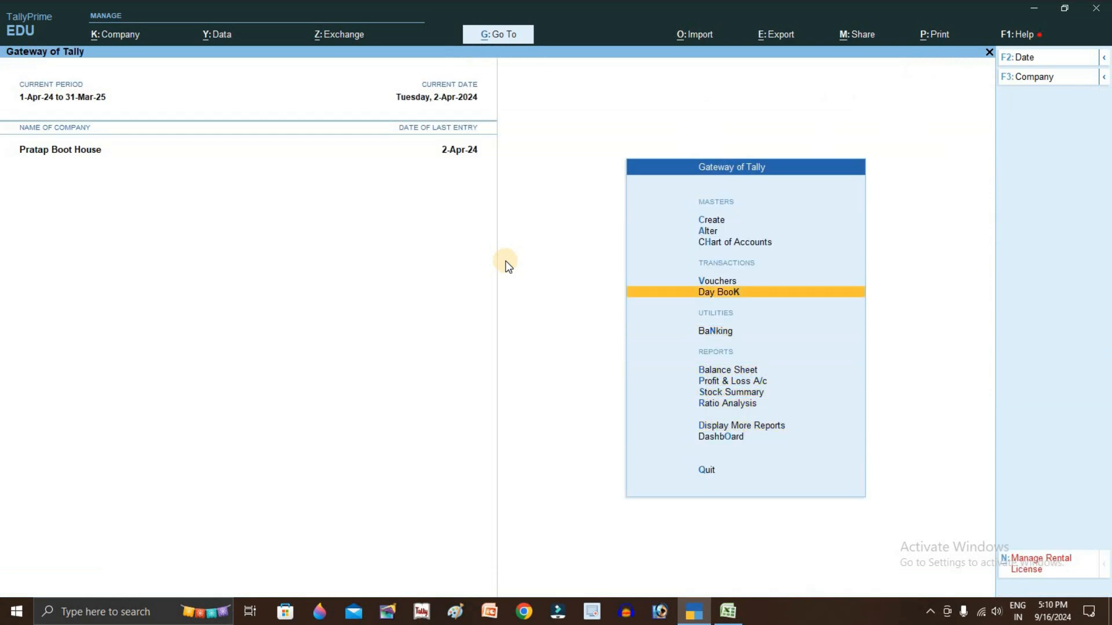
pyautogui.press('Return')
pyautogui.hotkey('alt', 'Tab')
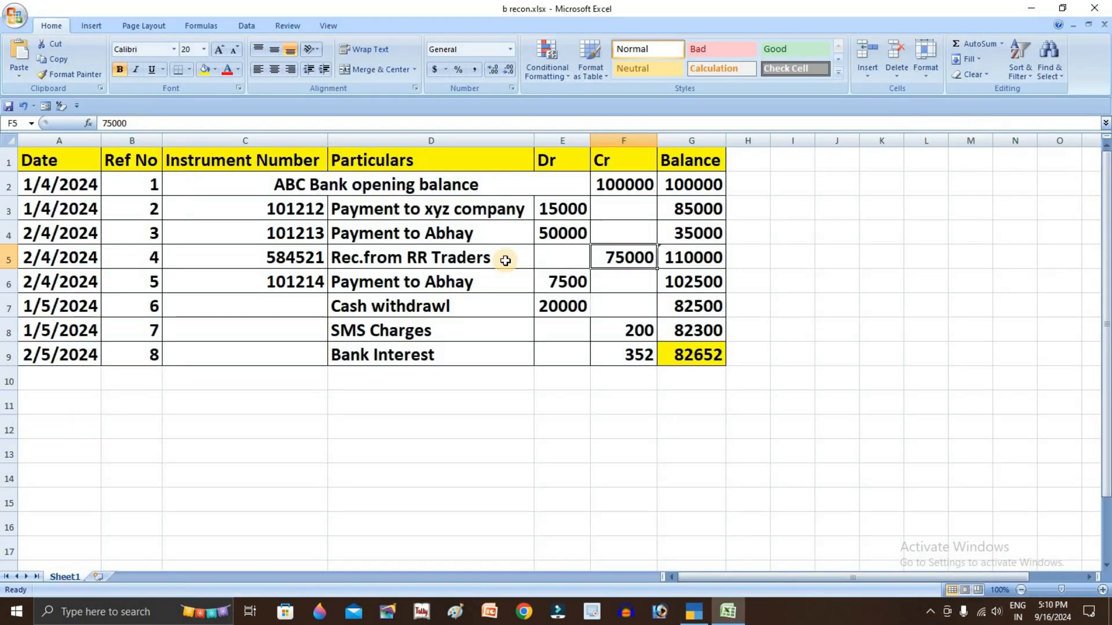
pyautogui.click(404, 281)
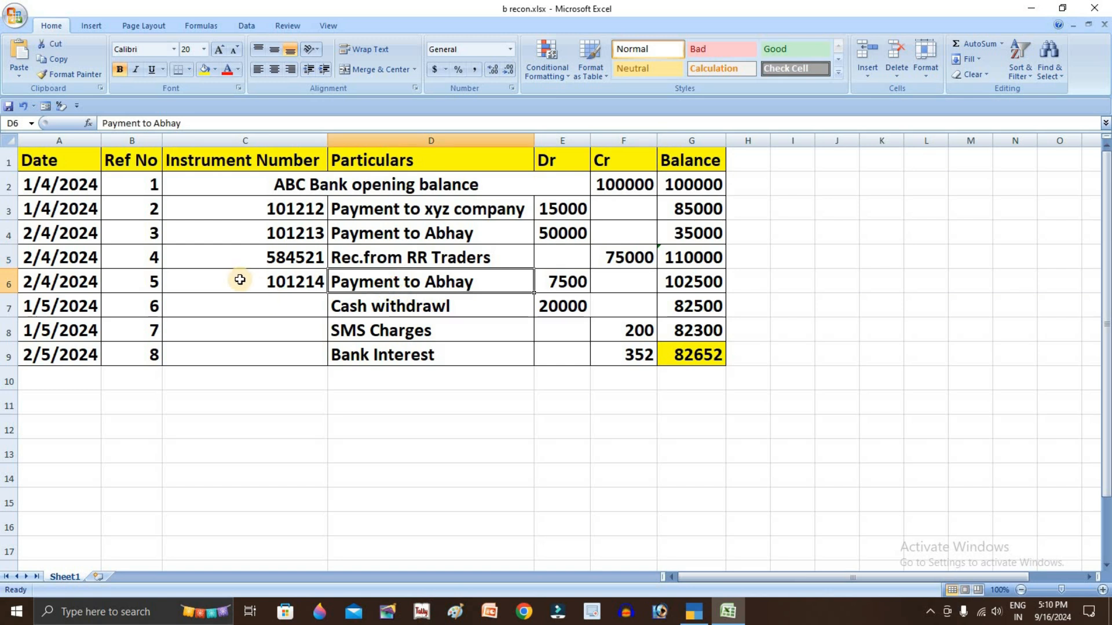
# Enter reference 5 and select the payee's ledger on account, initially with a 4.00 amount
pyautogui.hotkey('alt', 'Tab')
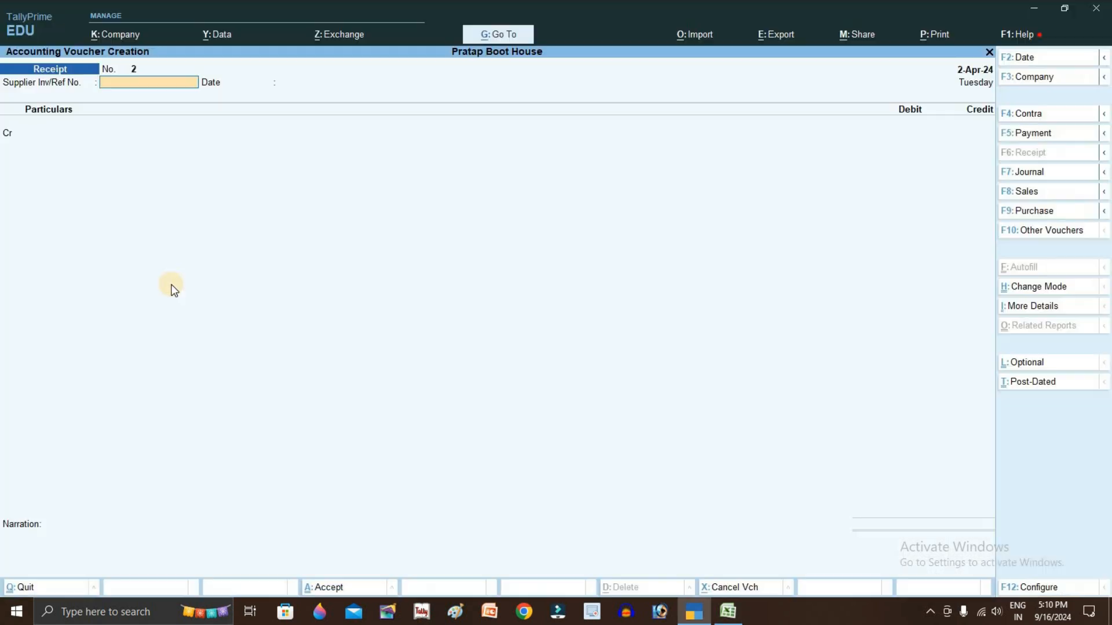
pyautogui.hotkey('alt', 'Tab')
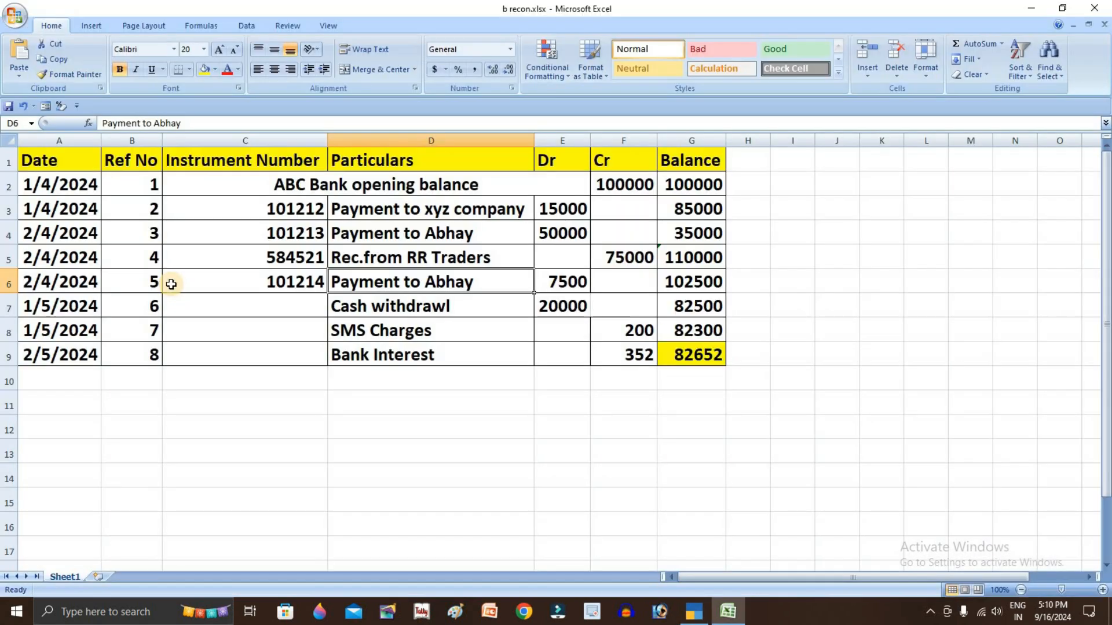
pyautogui.hotkey('alt', 'Tab')
pyautogui.write('5')
pyautogui.press('Return')
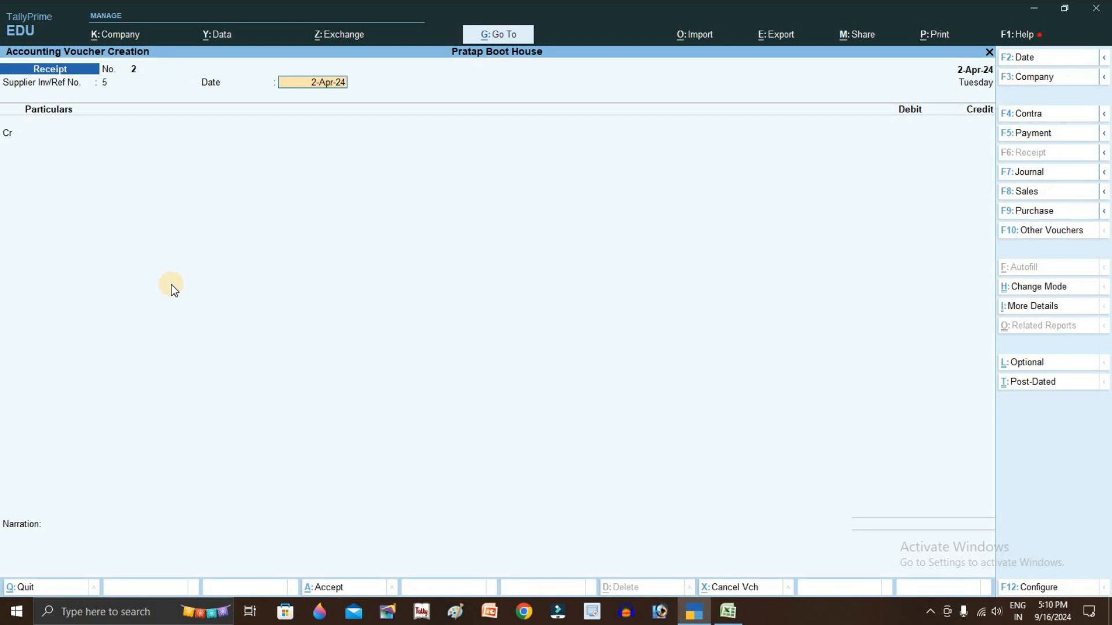
pyautogui.press('Return')
pyautogui.press('Return')
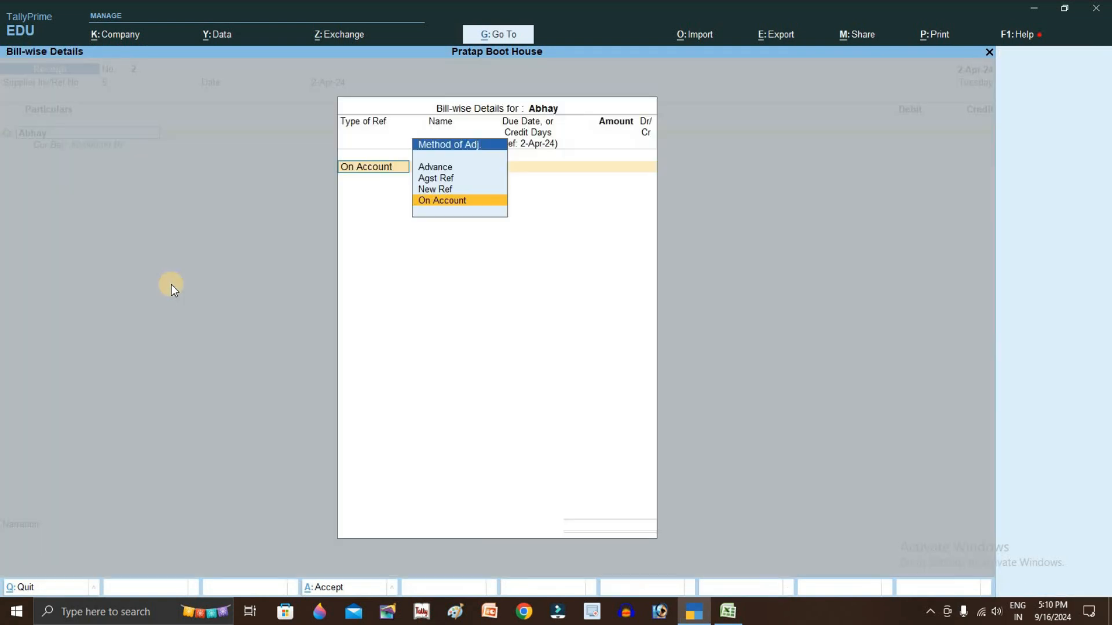
pyautogui.press('Return')
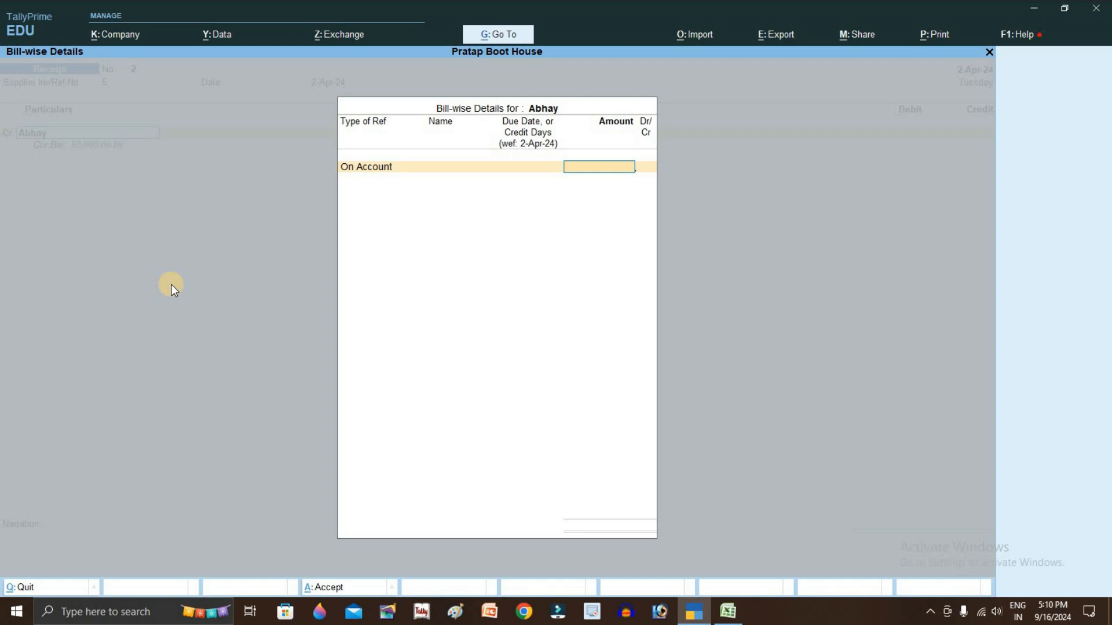
pyautogui.write('4')
pyautogui.press('Return')
pyautogui.press('Return')
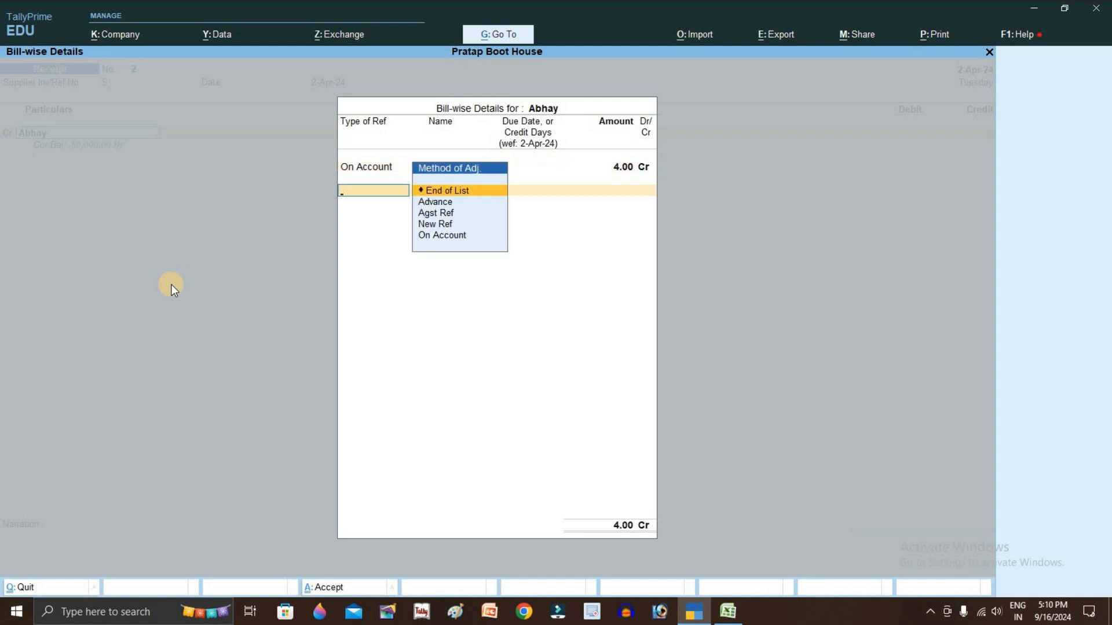
pyautogui.press('Return')
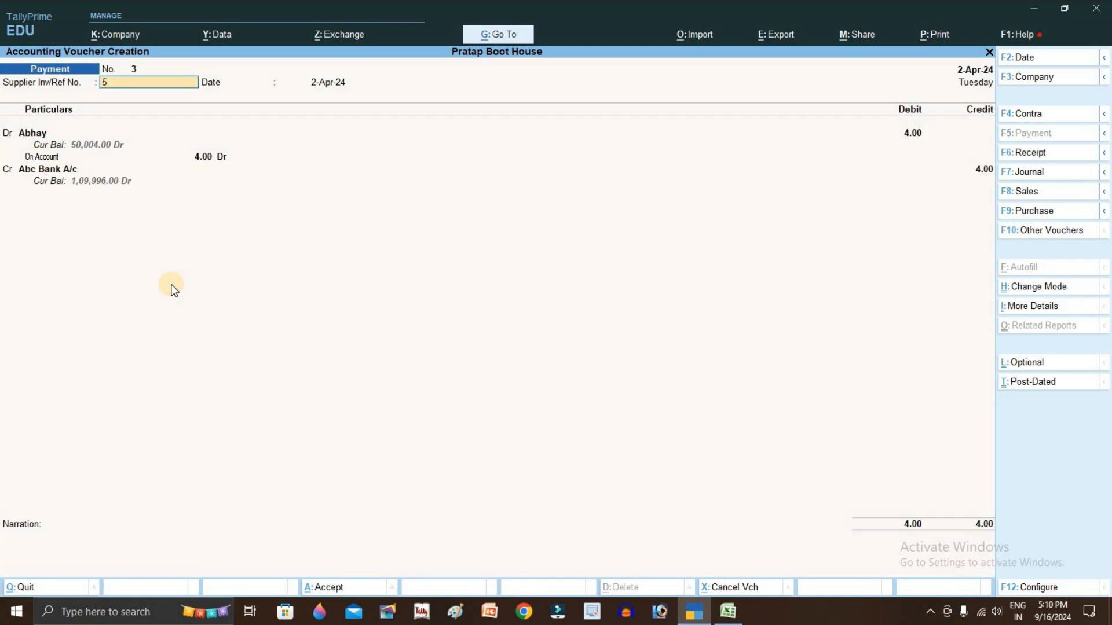
pyautogui.press('Return')
pyautogui.press('Return')
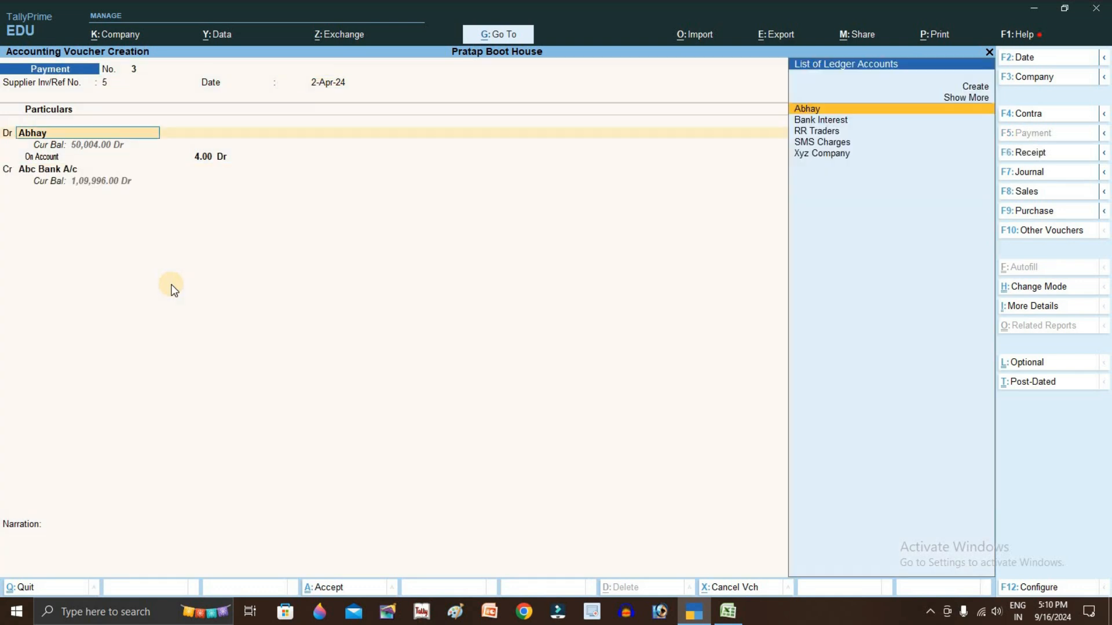
# Correct the amount to 7,500, credit Abc Bank A/c with cheque 101214, and save
pyautogui.press('Return')
pyautogui.press('Return')
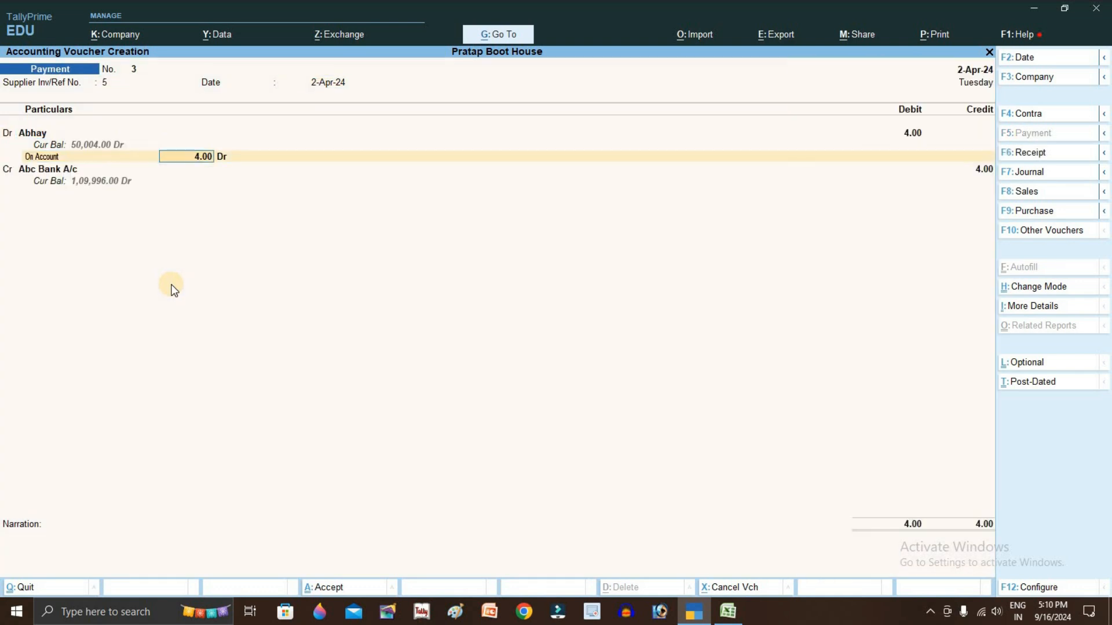
pyautogui.hotkey('alt', 'Tab')
pyautogui.hotkey('alt', 'Tab')
pyautogui.write('7500')
pyautogui.press('Return')
pyautogui.press('Return')
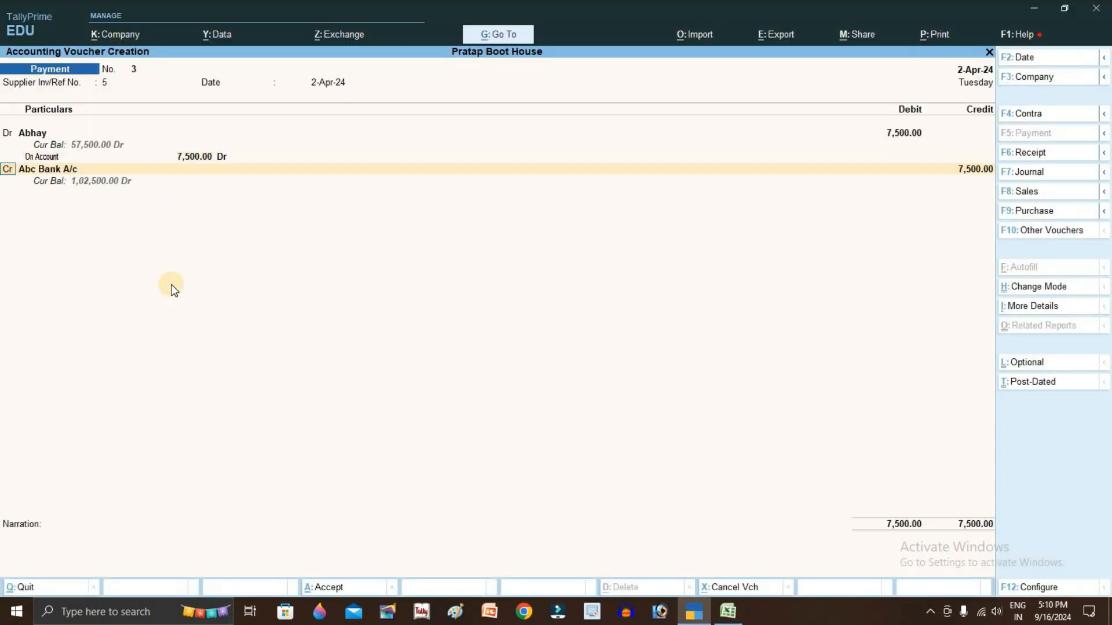
pyautogui.press('Return')
pyautogui.press('Return')
pyautogui.press('Return')
pyautogui.press('Return')
pyautogui.hotkey('alt', 'Tab')
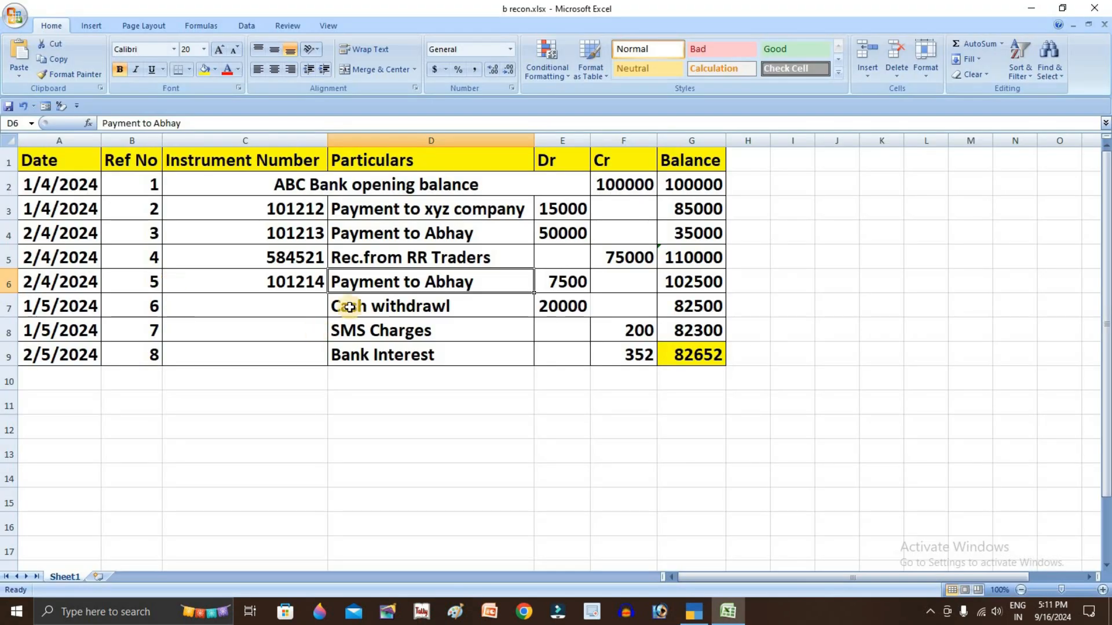
pyautogui.hotkey('alt', 'Tab')
pyautogui.press('Return')
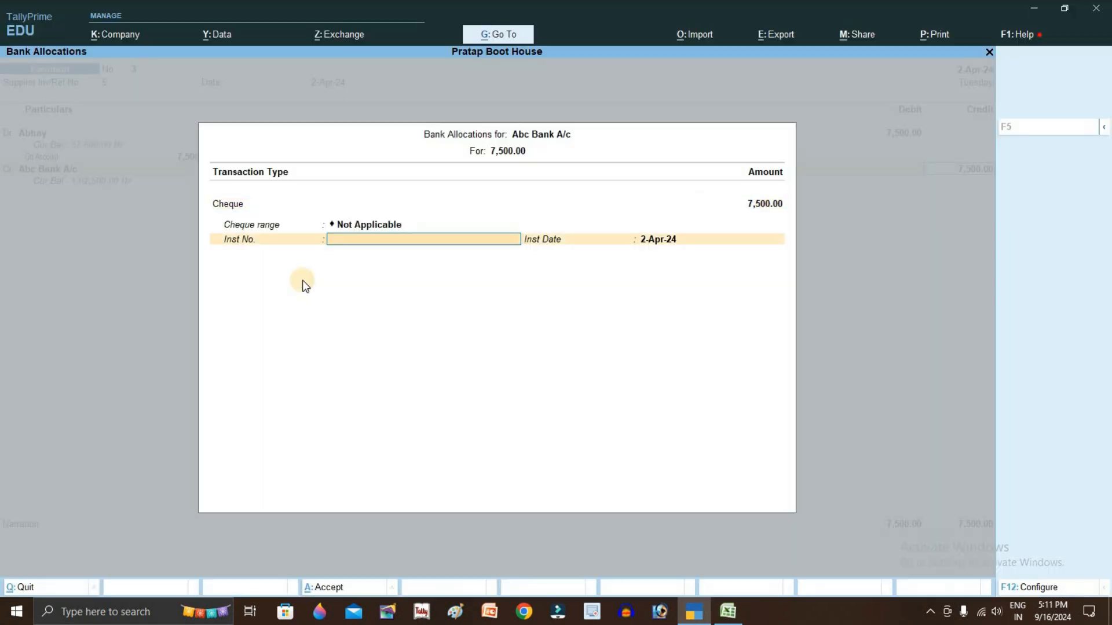
pyautogui.write('12')
pyautogui.press('BackSpace')
pyautogui.write('01214')
pyautogui.press('Return')
pyautogui.press('Return')
pyautogui.press('Return')
pyautogui.press('Return')
pyautogui.hotkey('alt', 'Tab')
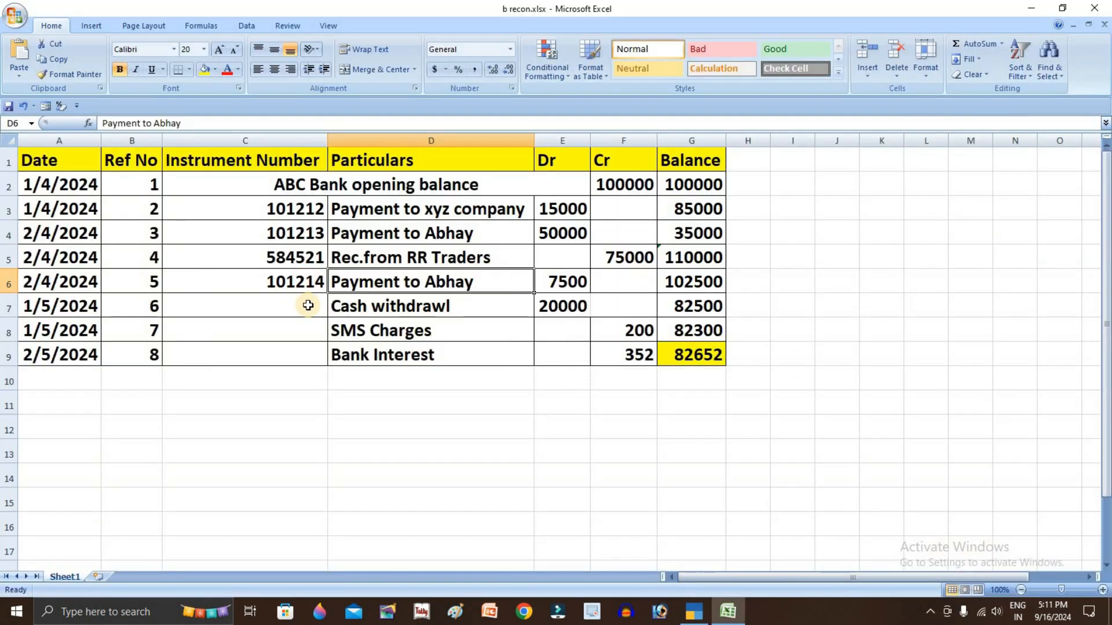
# Change the voucher date to 1-May-24 for the cash withdrawal statement line
pyautogui.click(400, 307)
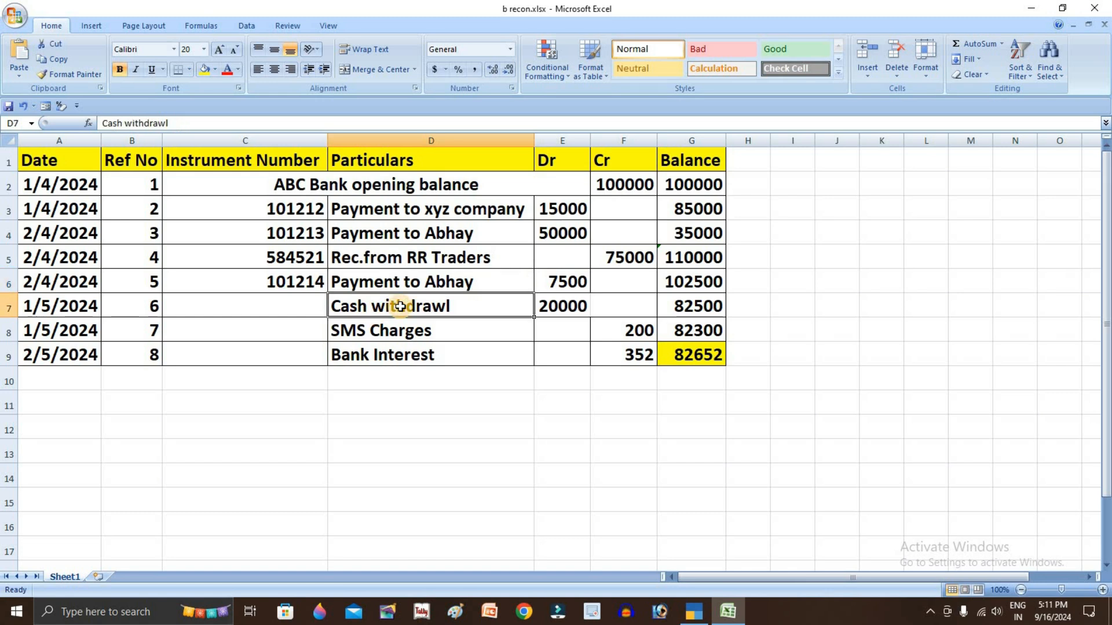
pyautogui.hotkey('alt', 'Tab')
pyautogui.press('F2')
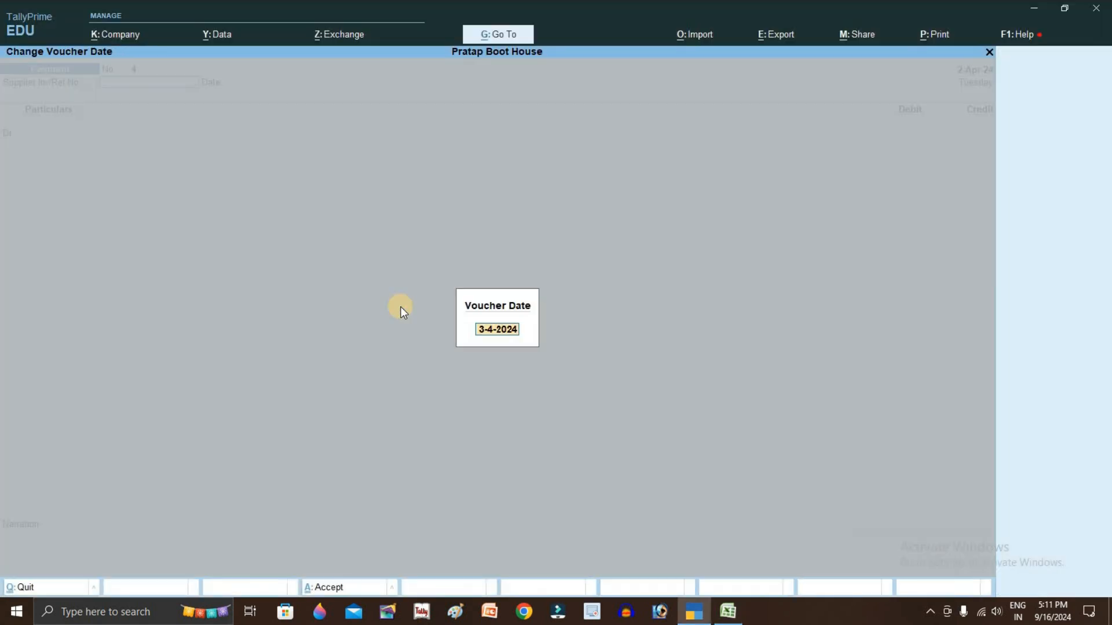
pyautogui.write('1/5')
pyautogui.press('Return')
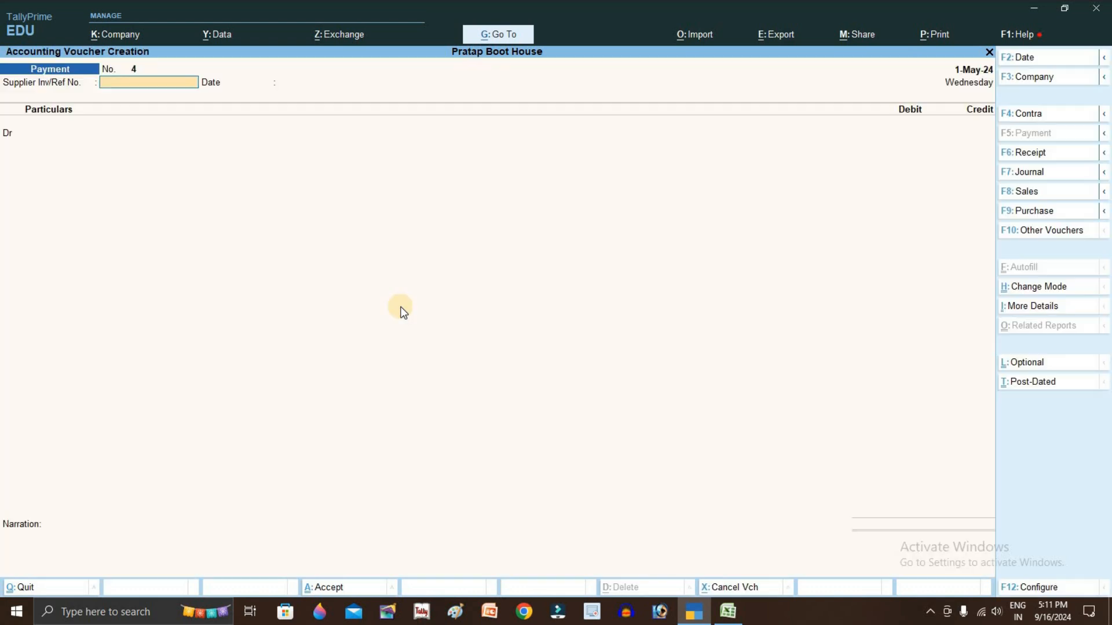
pyautogui.hotkey('alt', 'Tab')
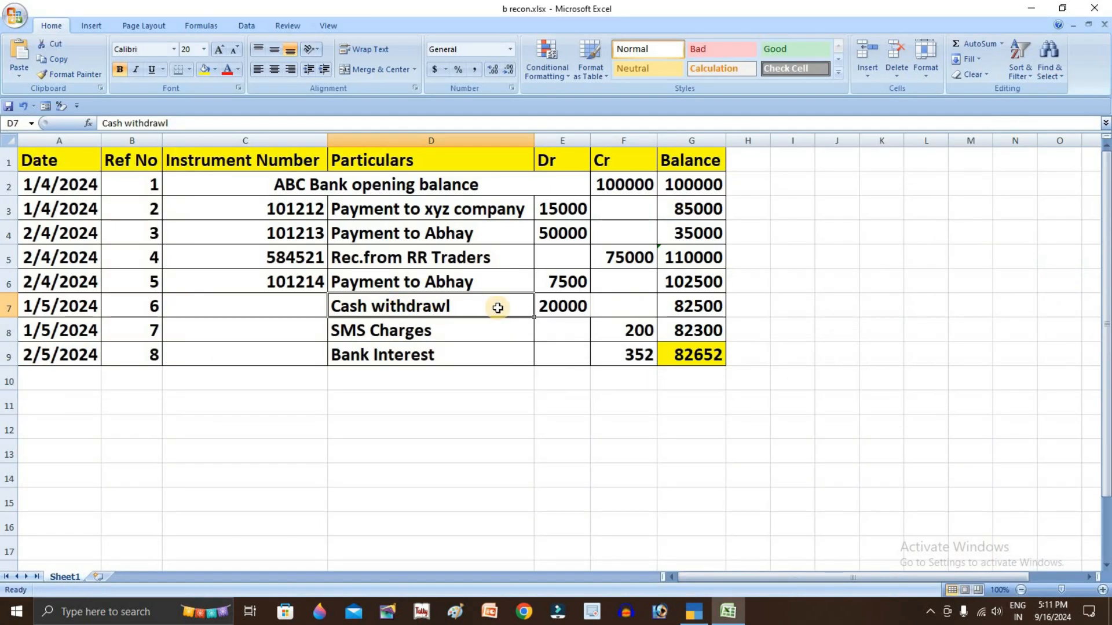
pyautogui.hotkey('alt', 'Tab')
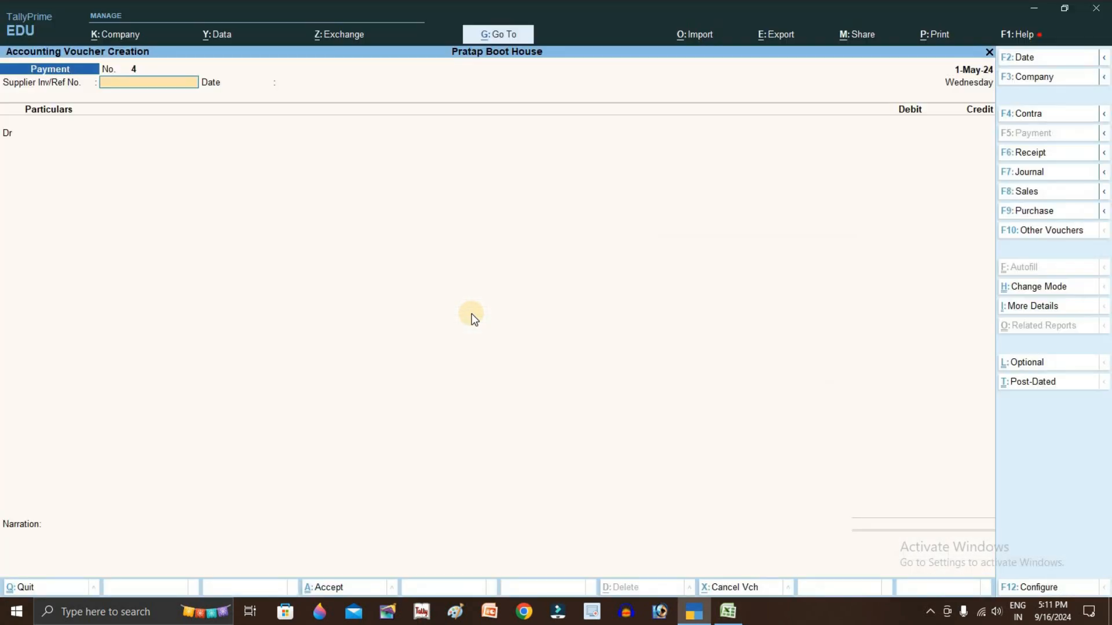
# Make it a Contra voucher crediting Abc Bank A/c 20,000 and debiting Cash
pyautogui.press('F4')
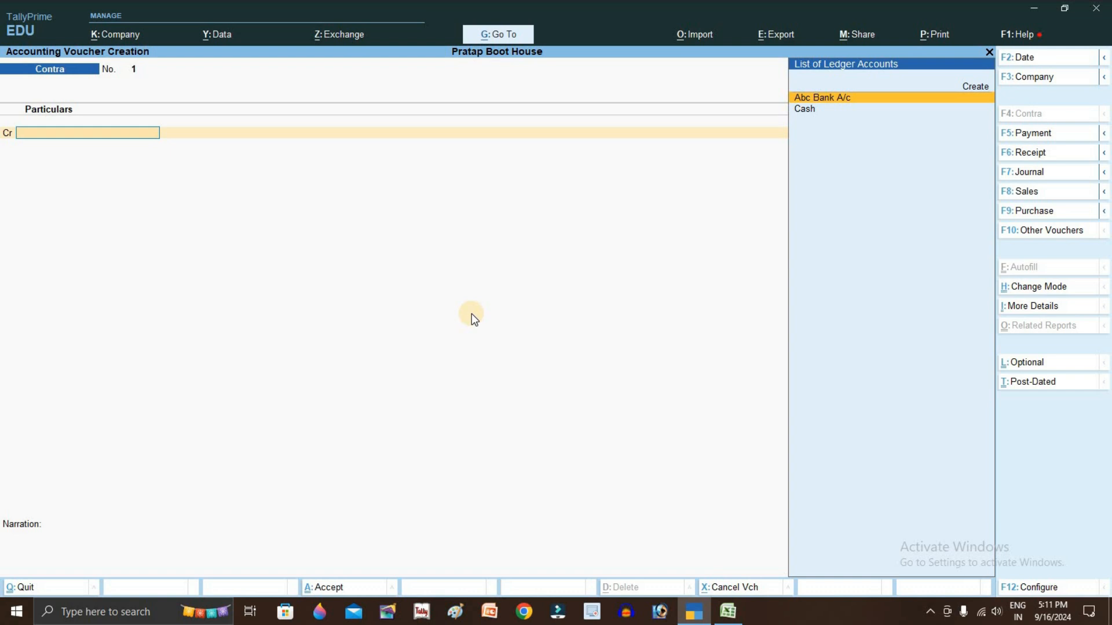
pyautogui.press('Return')
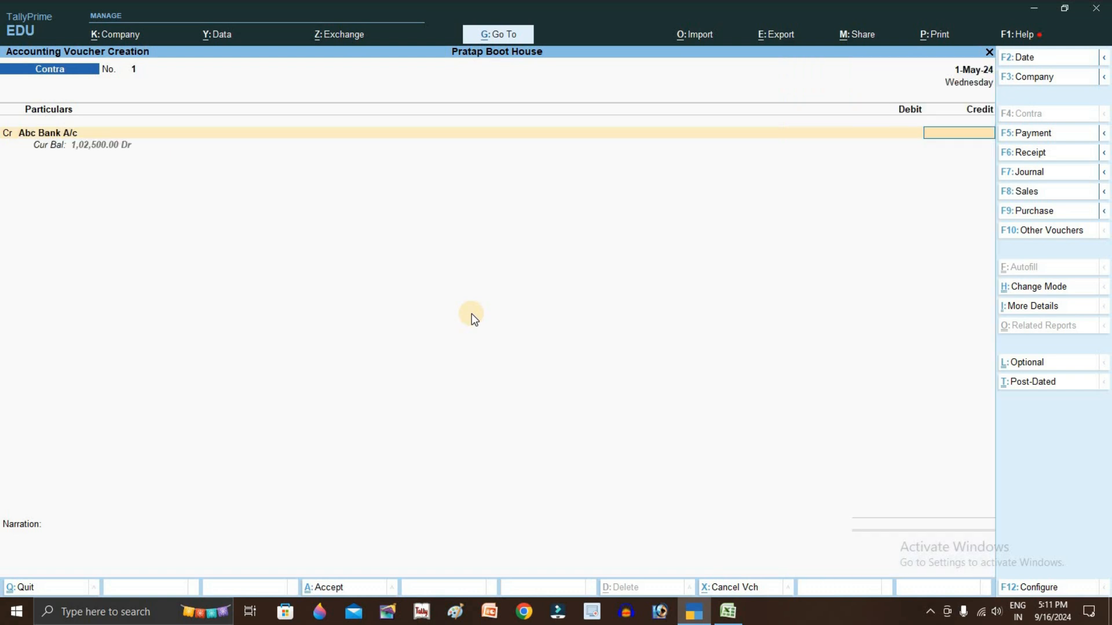
pyautogui.hotkey('alt', 'Tab')
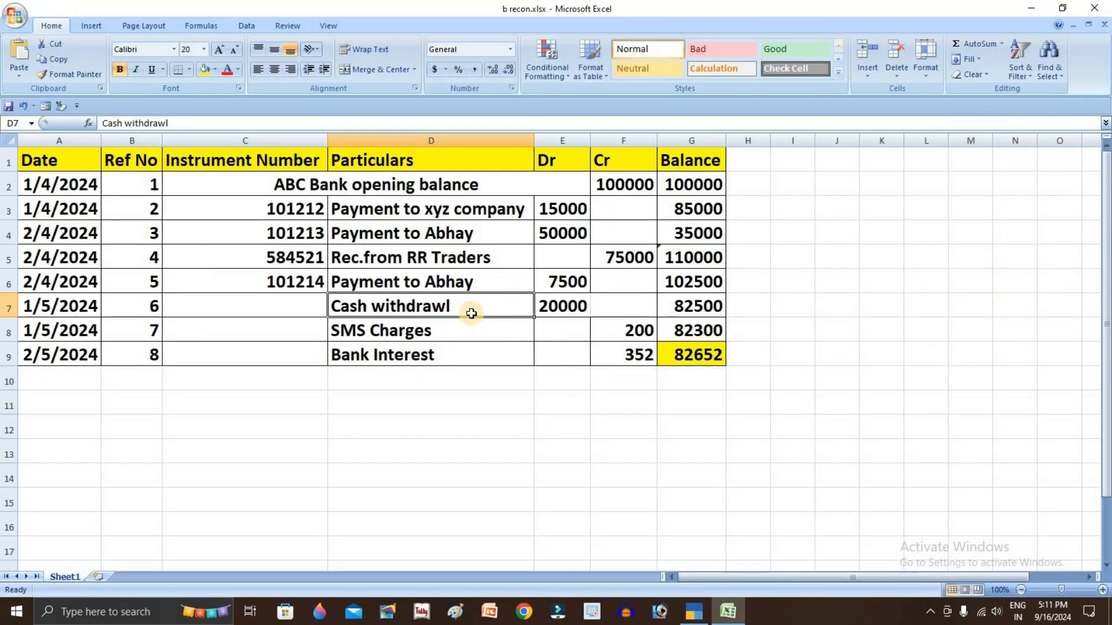
pyautogui.hotkey('alt', 'Tab')
pyautogui.write('20000')
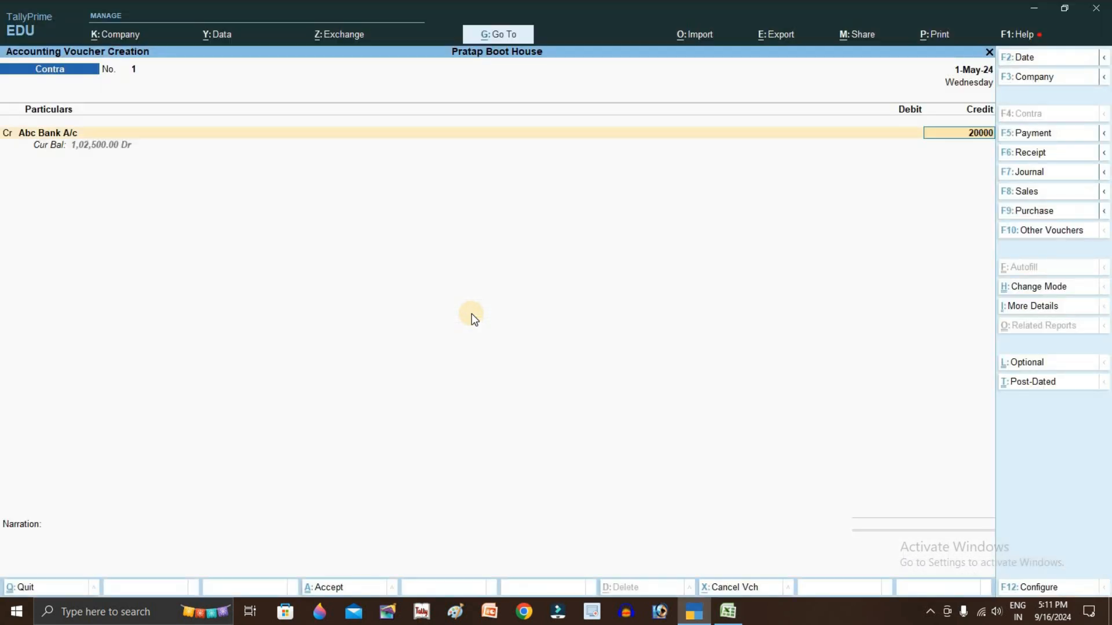
pyautogui.press('Return')
pyautogui.press('Return')
pyautogui.press('Return')
pyautogui.hotkey('alt', 'Tab')
pyautogui.hotkey('alt', 'Tab')
pyautogui.press('Return')
pyautogui.press('Return')
pyautogui.press('Return')
pyautogui.write('ca')
pyautogui.press('Return')
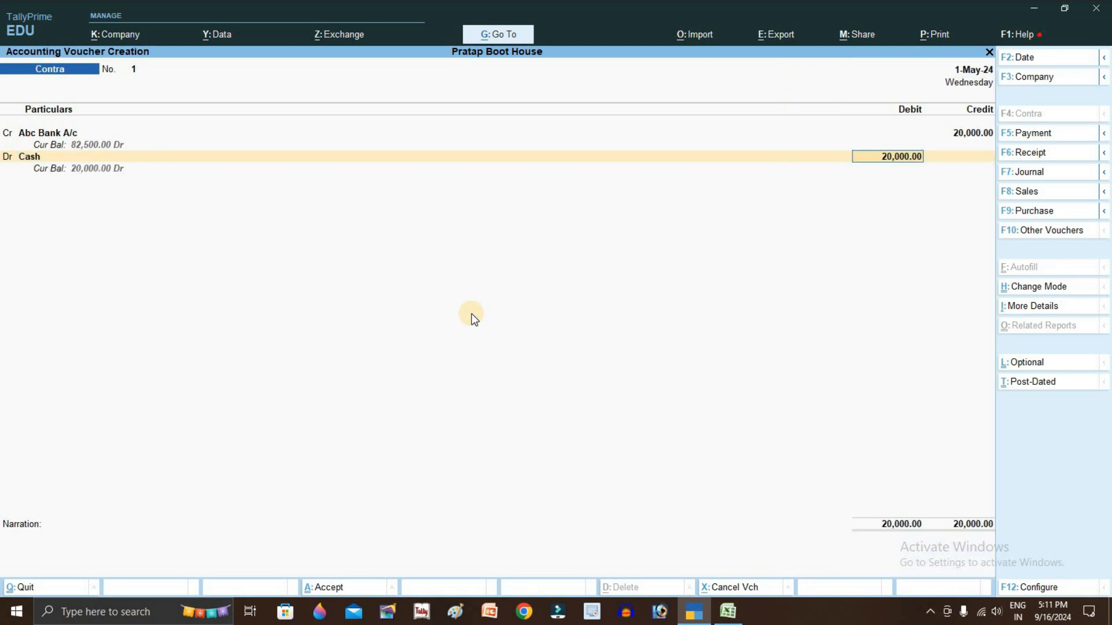
pyautogui.press('Return')
pyautogui.press('Return')
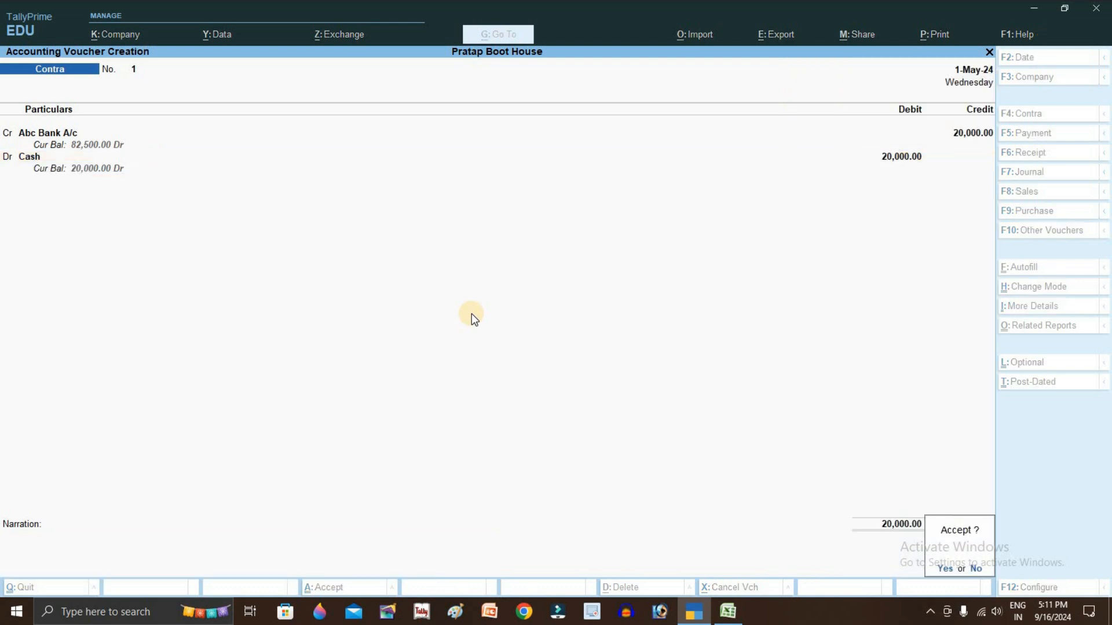
pyautogui.press('Return')
# Save the contra voucher and locate the SMS Charges row in the statement
pyautogui.hotkey('alt', 'Tab')
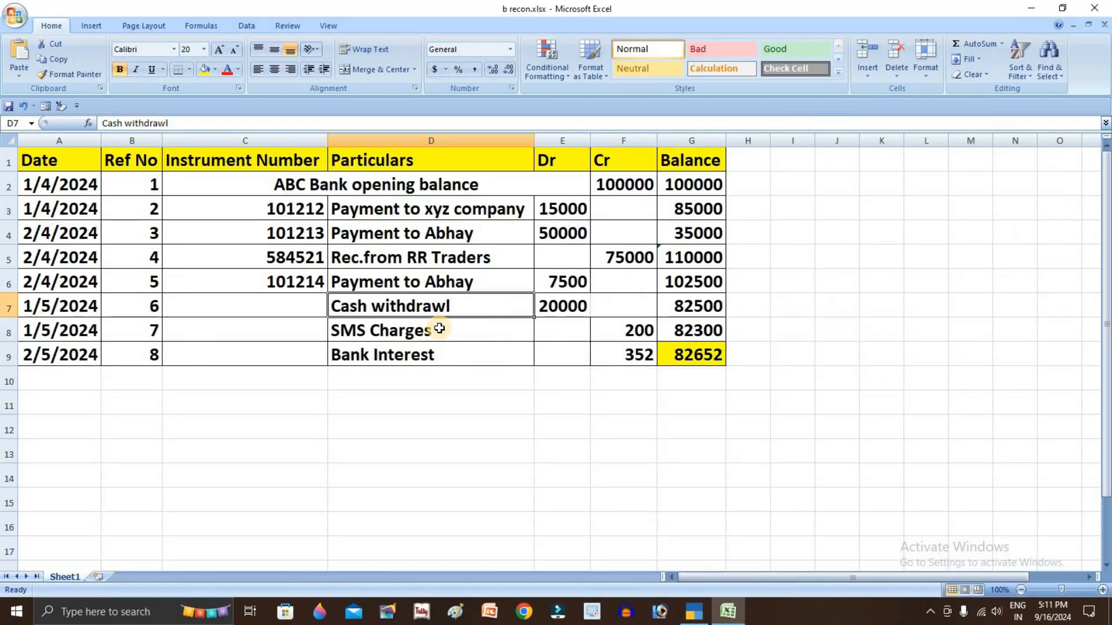
pyautogui.click(422, 331)
pyautogui.hotkey('alt', 'Tab')
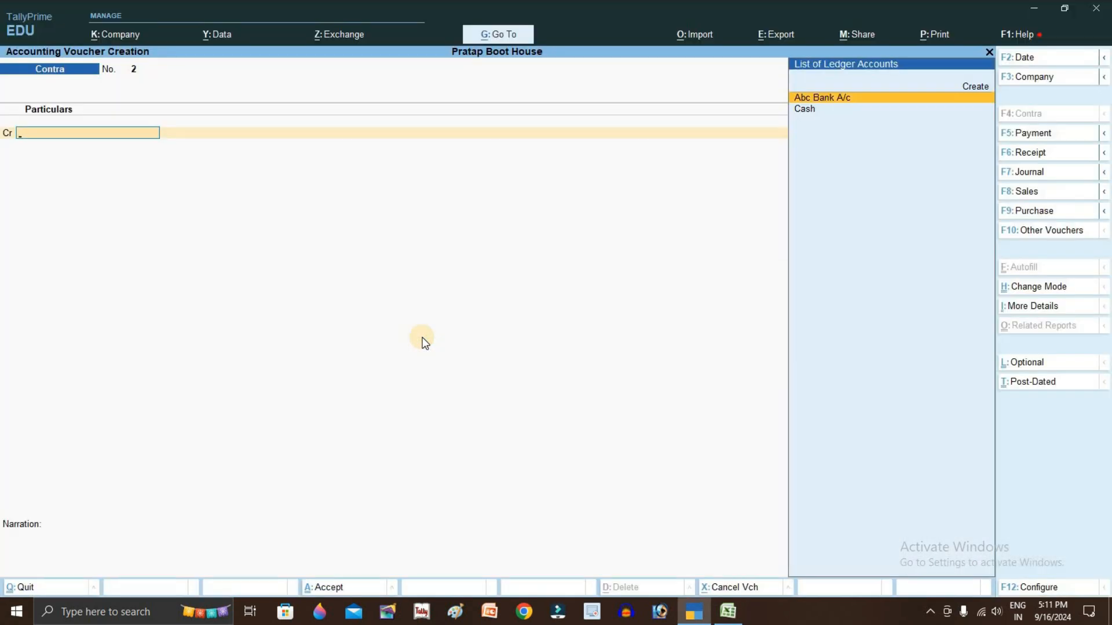
# Start a Payment voucher, leaving the voucher date unchanged
pyautogui.press('F2')
pyautogui.press('BackSpace')
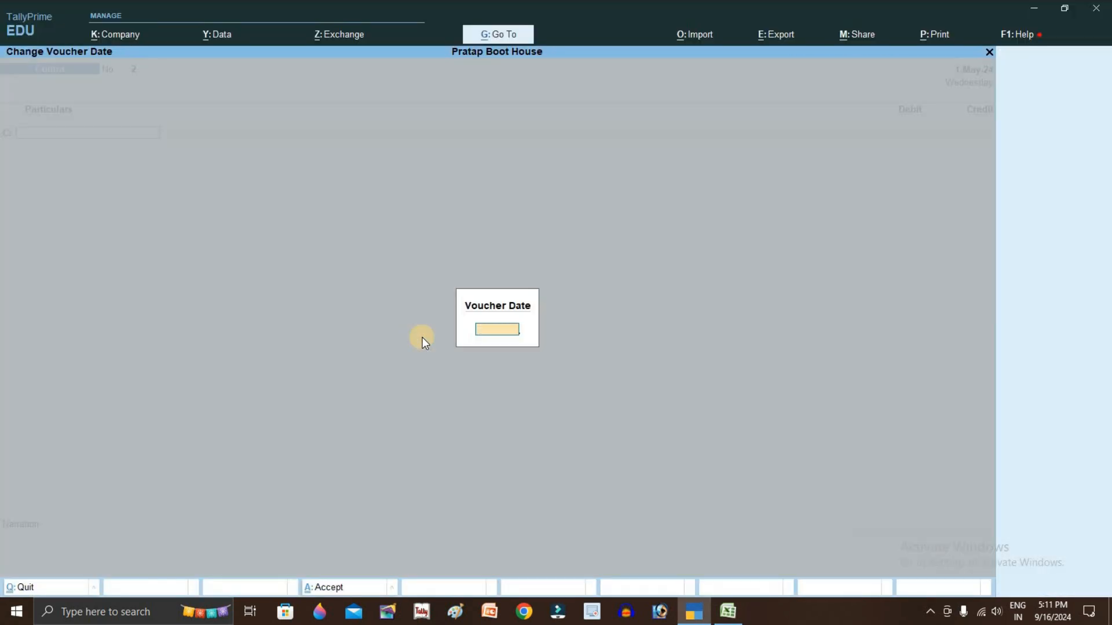
pyautogui.press('Escape')
pyautogui.hotkey('alt', 'Tab')
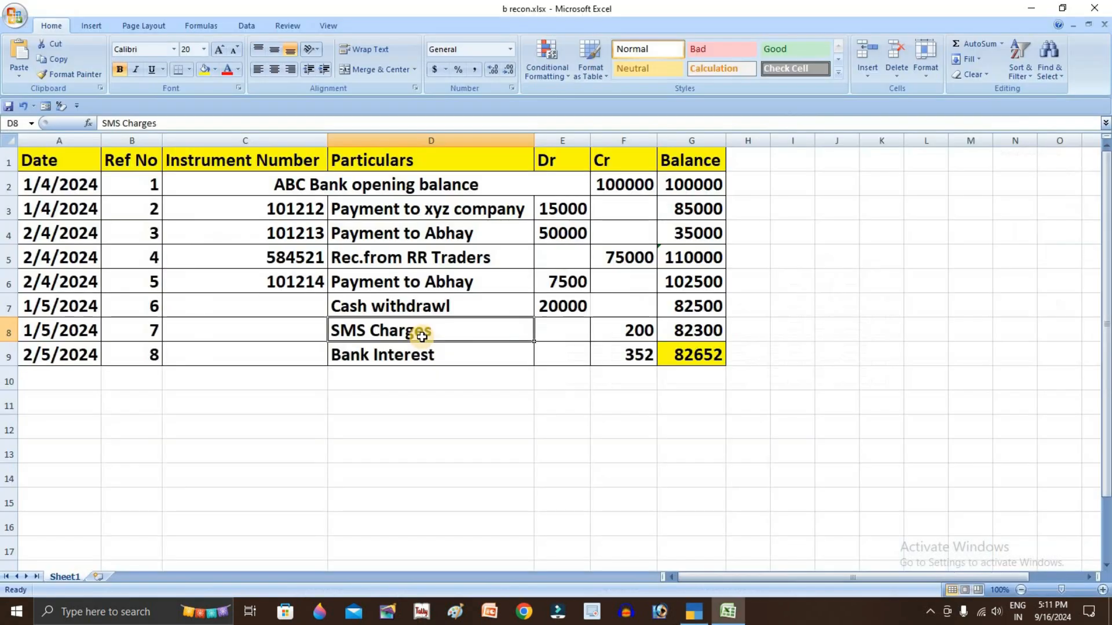
pyautogui.hotkey('alt', 'Tab')
pyautogui.press('F5')
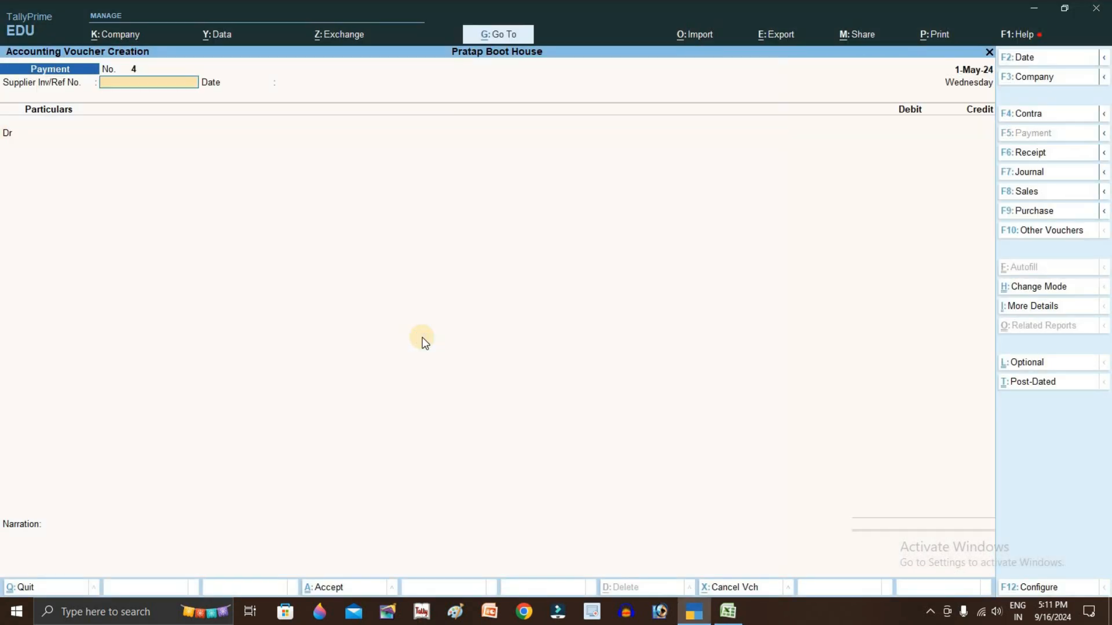
pyautogui.hotkey('alt', 'Tab')
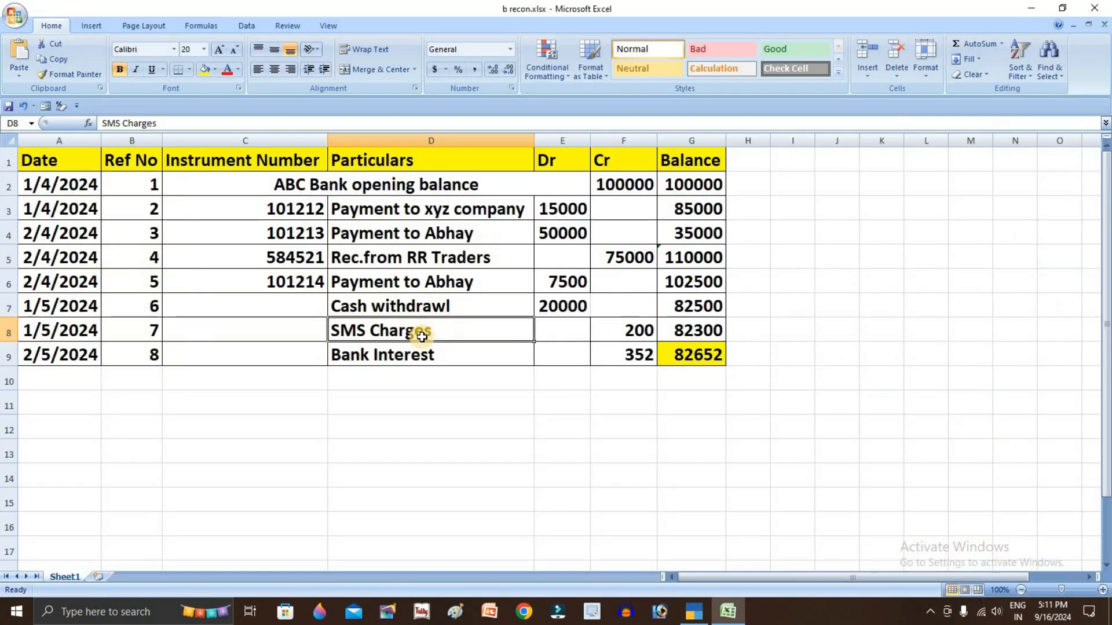
pyautogui.hotkey('alt', 'Tab')
# Enter reference 7 and debit SMS Charges for 200
pyautogui.write('7')
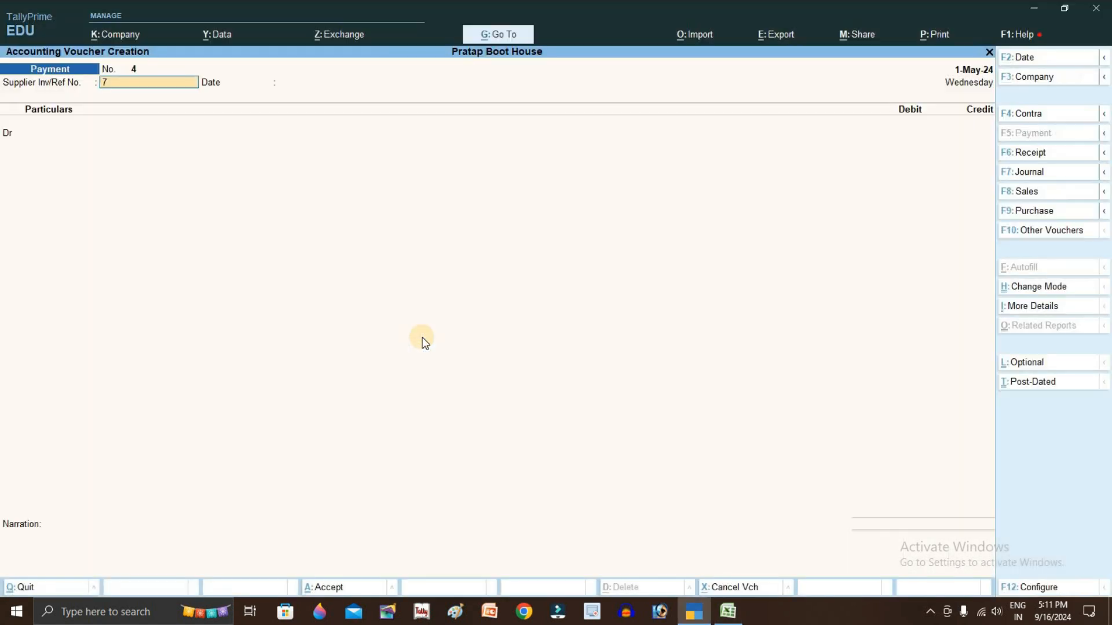
pyautogui.press('Return')
pyautogui.press('Return')
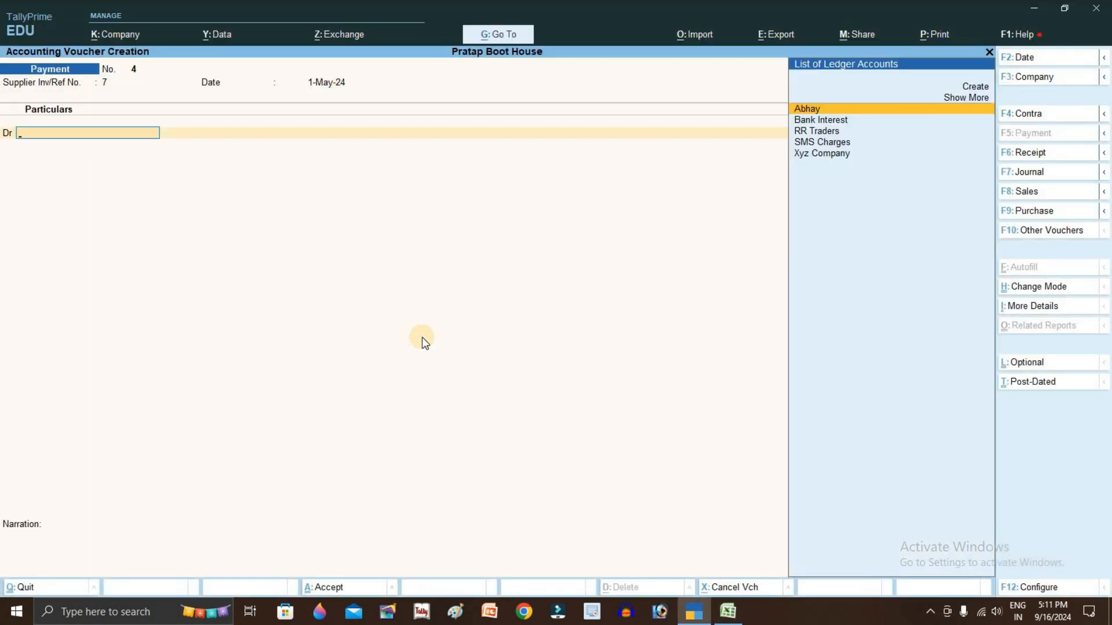
pyautogui.press('Down')
pyautogui.press('Down')
pyautogui.press('Down')
pyautogui.press('Return')
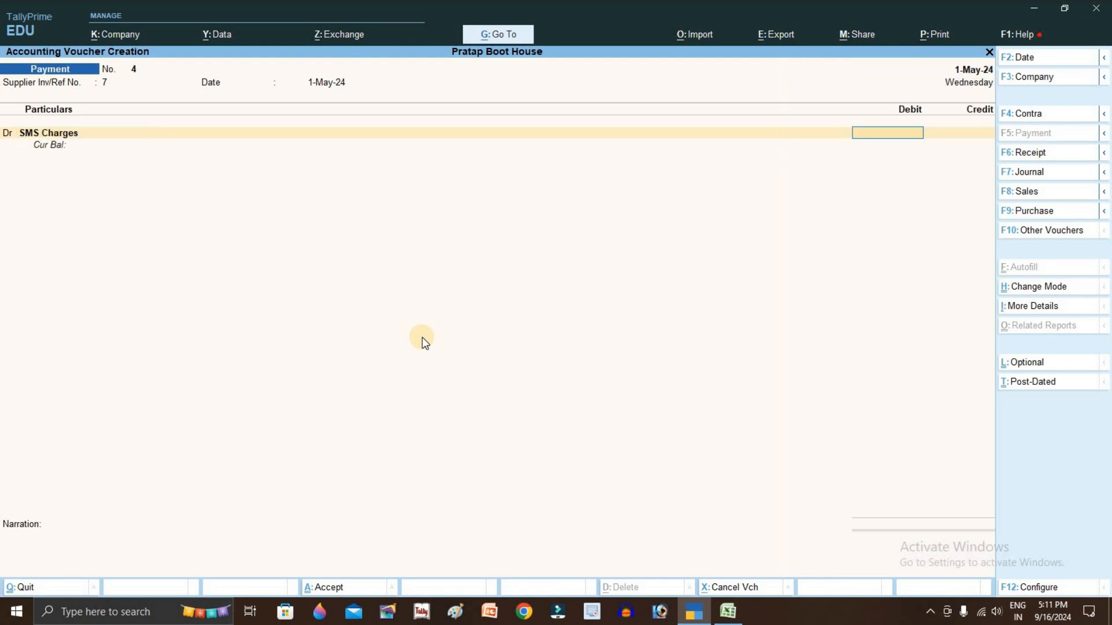
pyautogui.hotkey('alt', 'Tab')
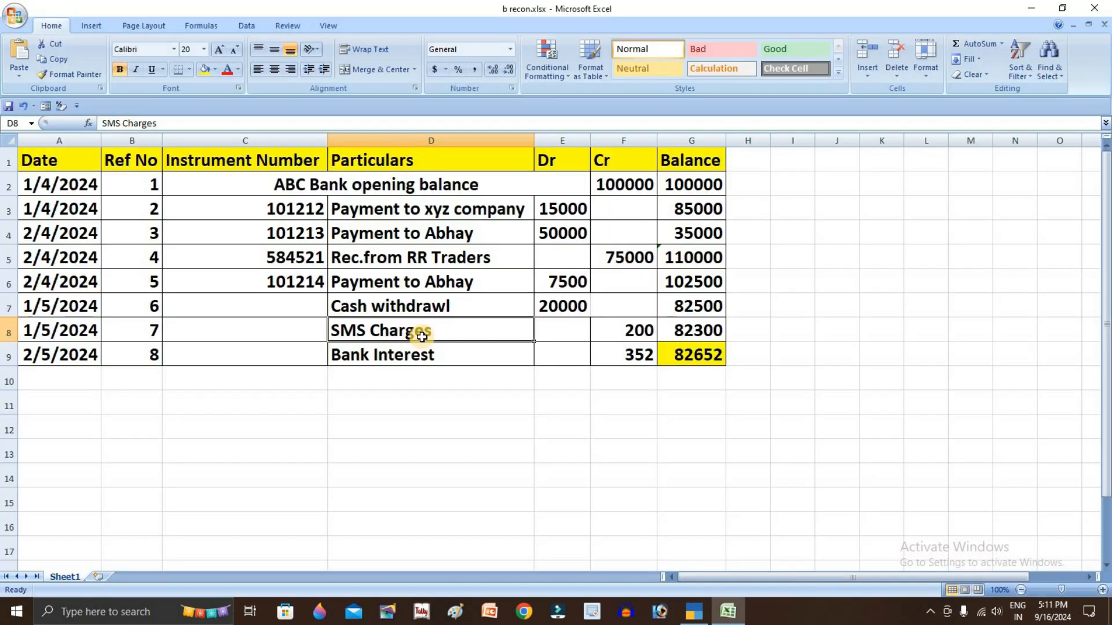
pyautogui.hotkey('alt', 'Tab')
pyautogui.write('200')
pyautogui.press('Return')
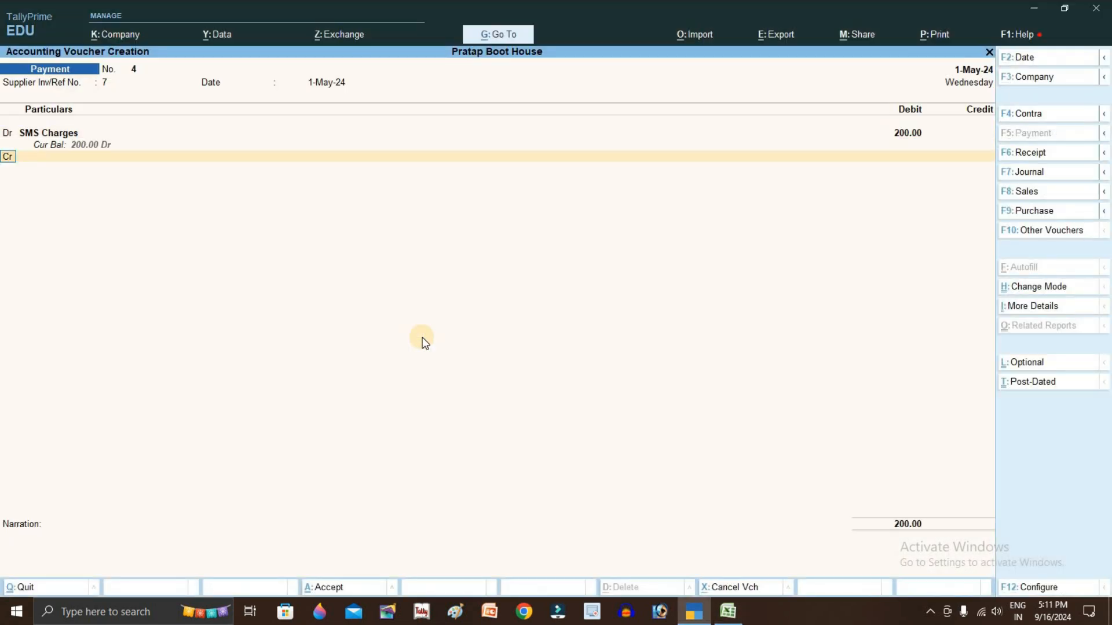
# Credit Abc Bank A/c with 200 and fill in its bank allocation details
pyautogui.press('Return')
pyautogui.write('abc')
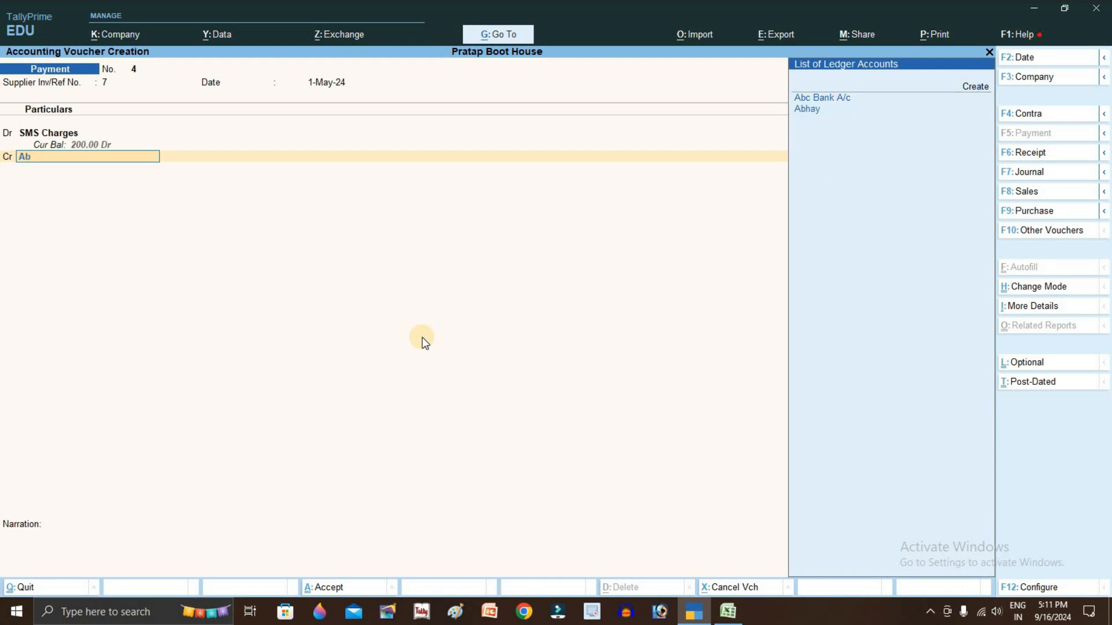
pyautogui.press('Return')
pyautogui.press('Return')
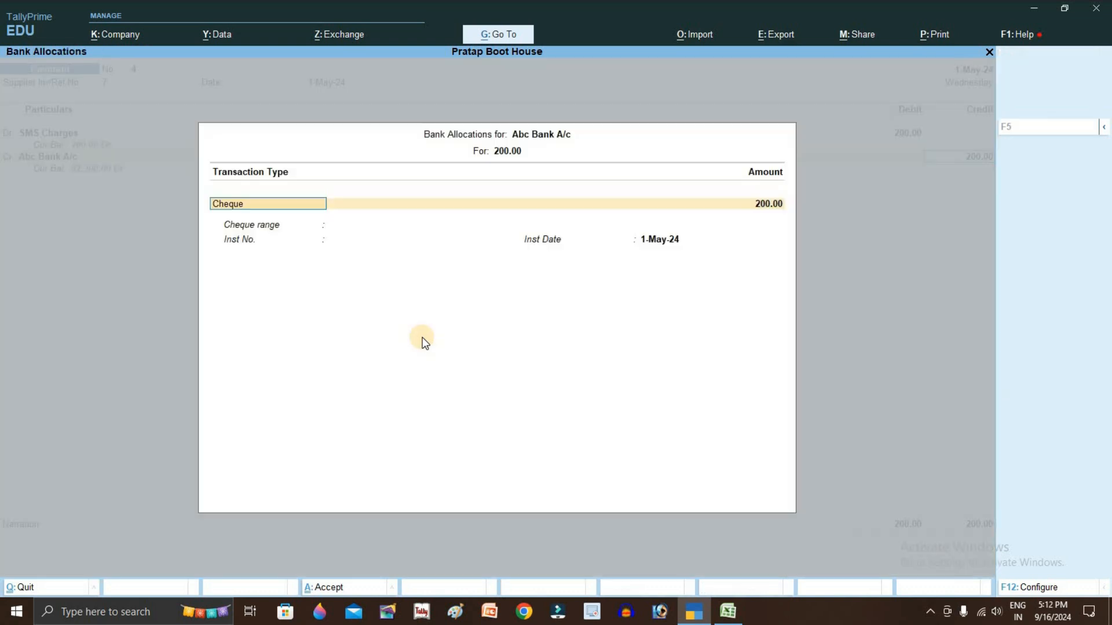
pyautogui.hotkey('alt', 'Tab')
pyautogui.hotkey('alt', 'Tab')
pyautogui.press('Return')
pyautogui.press('Return')
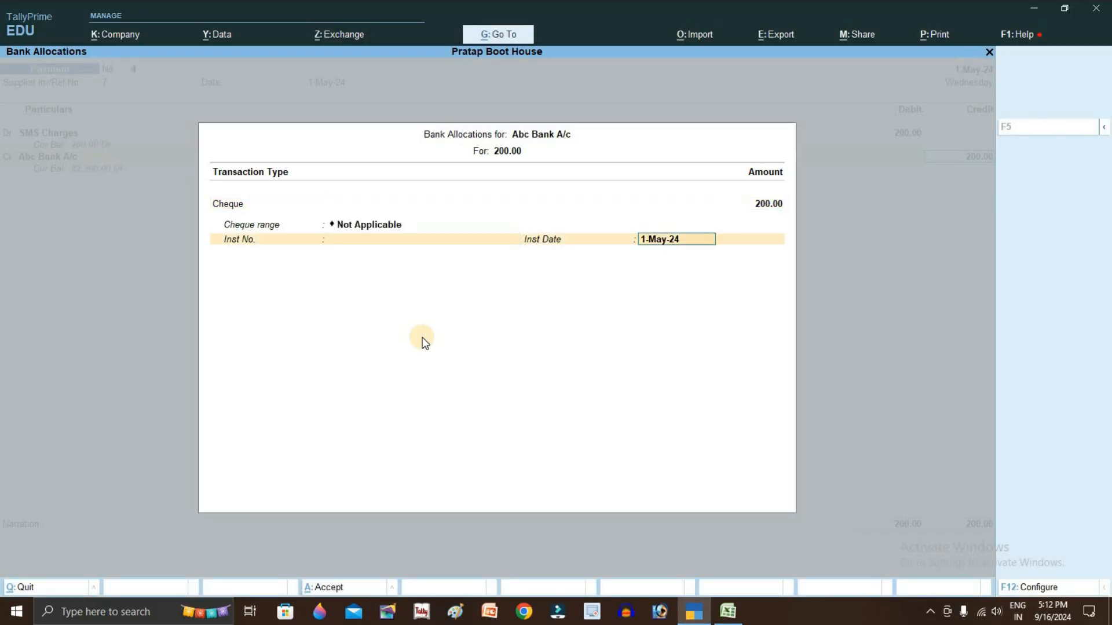
pyautogui.press('Return')
pyautogui.press('Return')
pyautogui.press('Return')
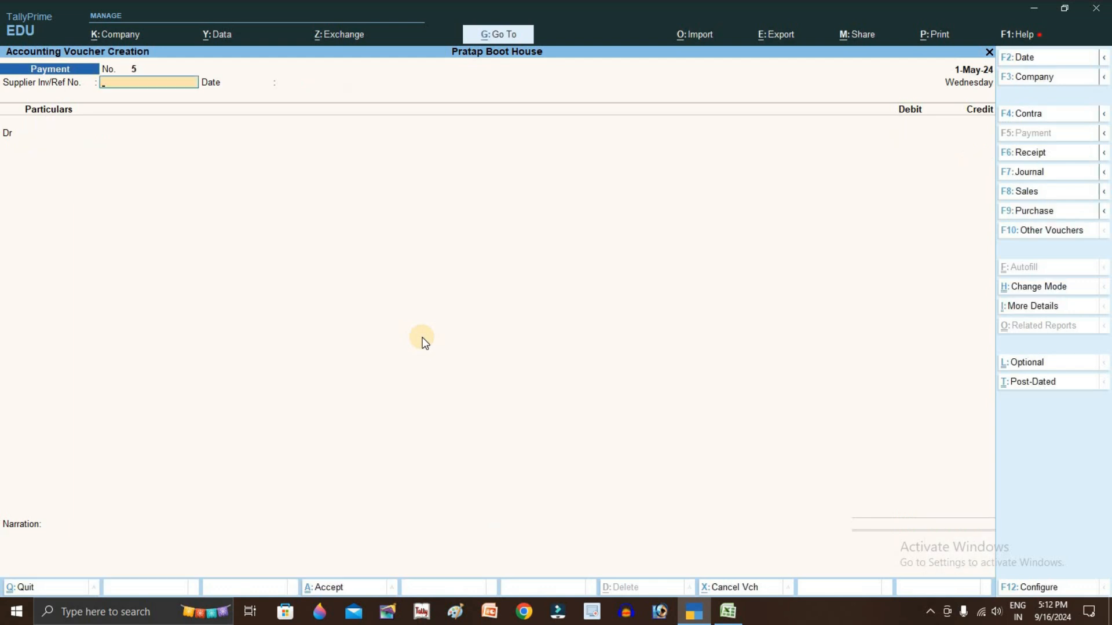
# Change the voucher date to 2-May-24 and check the Bank Interest row in the statement
pyautogui.press('F2')
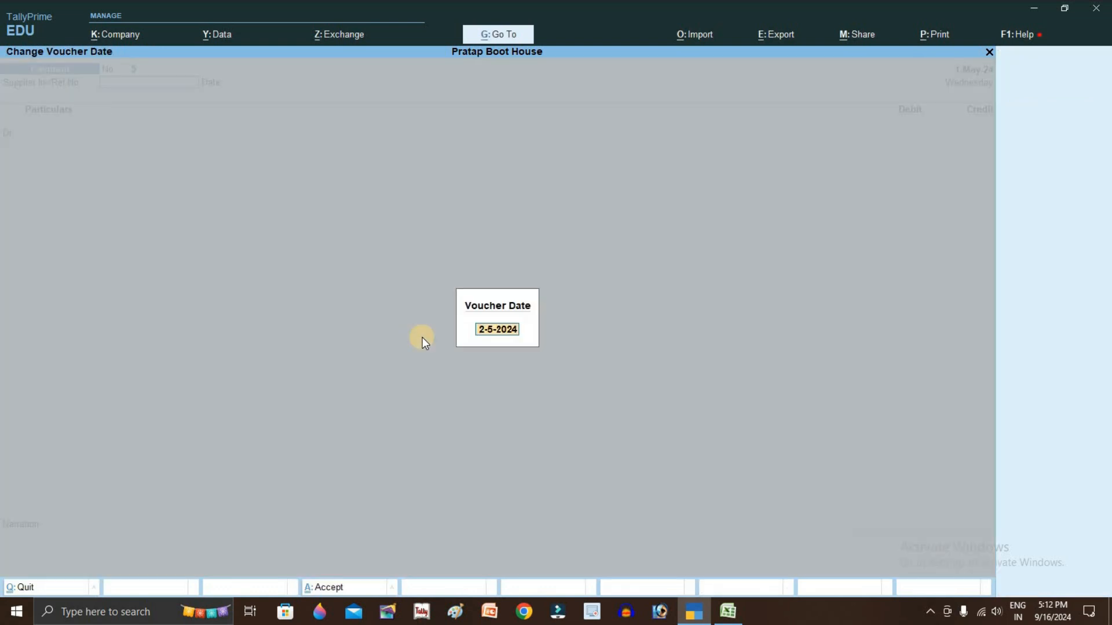
pyautogui.press('Return')
pyautogui.hotkey('alt', 'Tab')
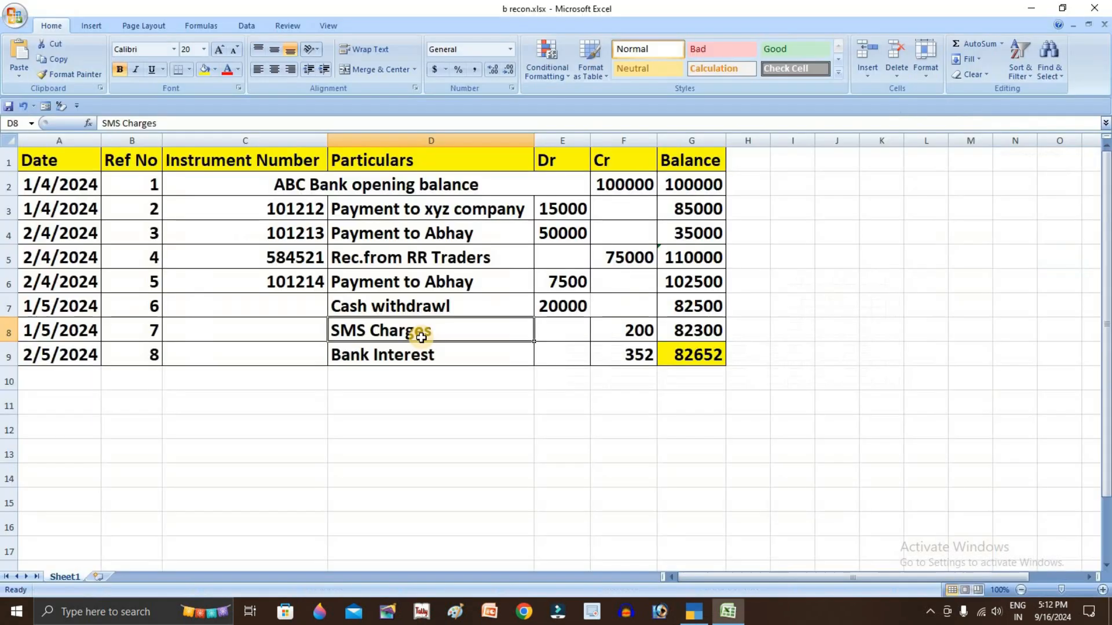
pyautogui.doubleClick(255, 350)
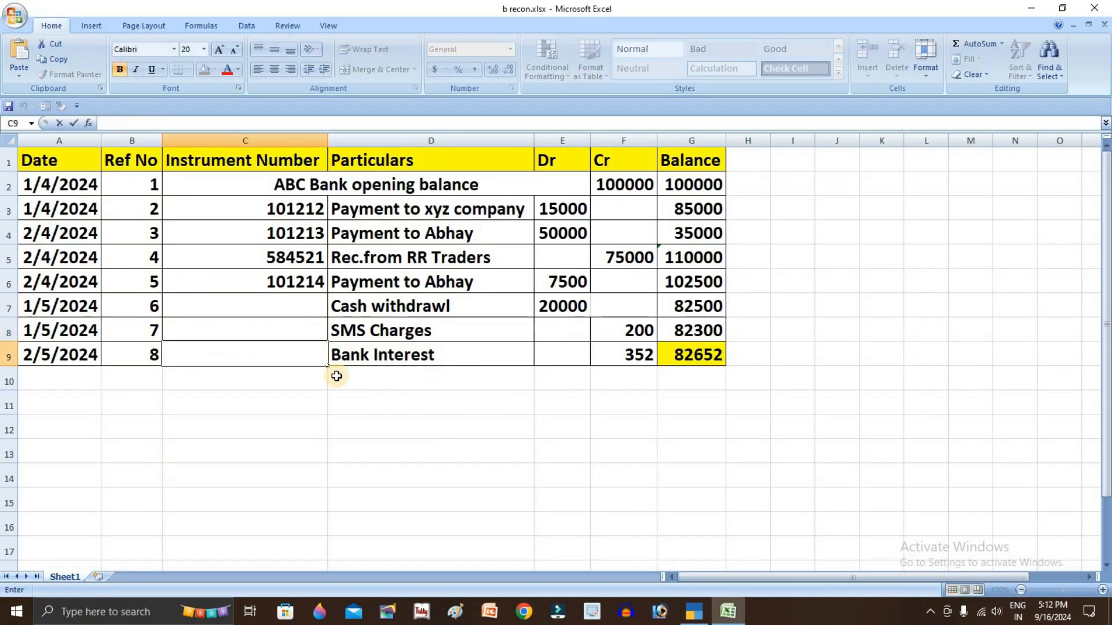
pyautogui.hotkey('alt', 'Tab')
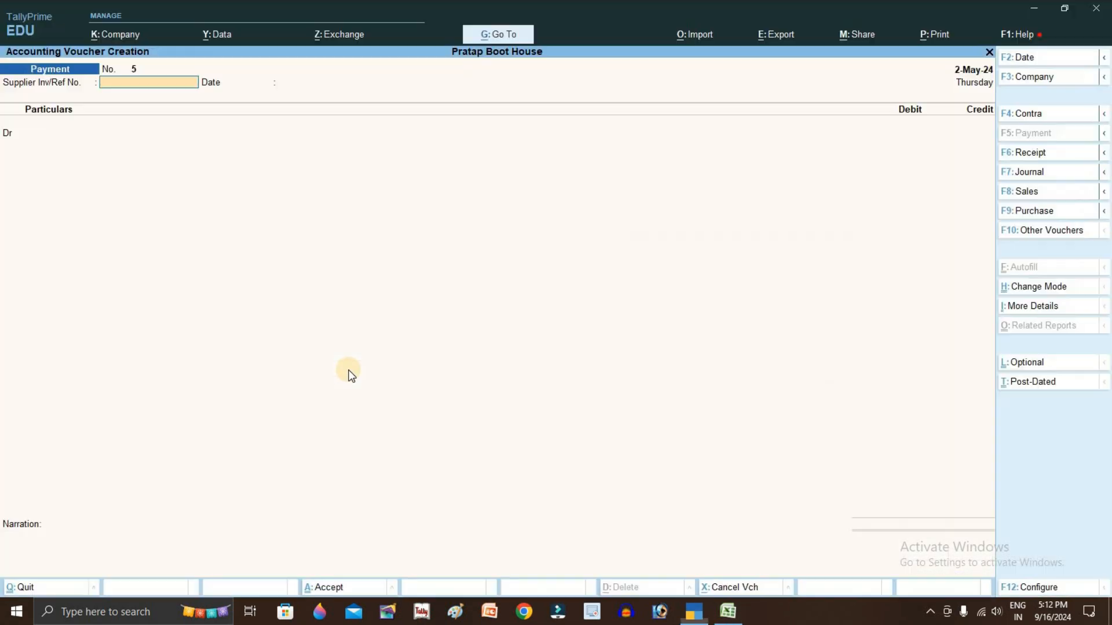
# Enter reference 8 on the Payment voucher, then switch to a Receipt voucher
pyautogui.write('8')
pyautogui.press('Return')
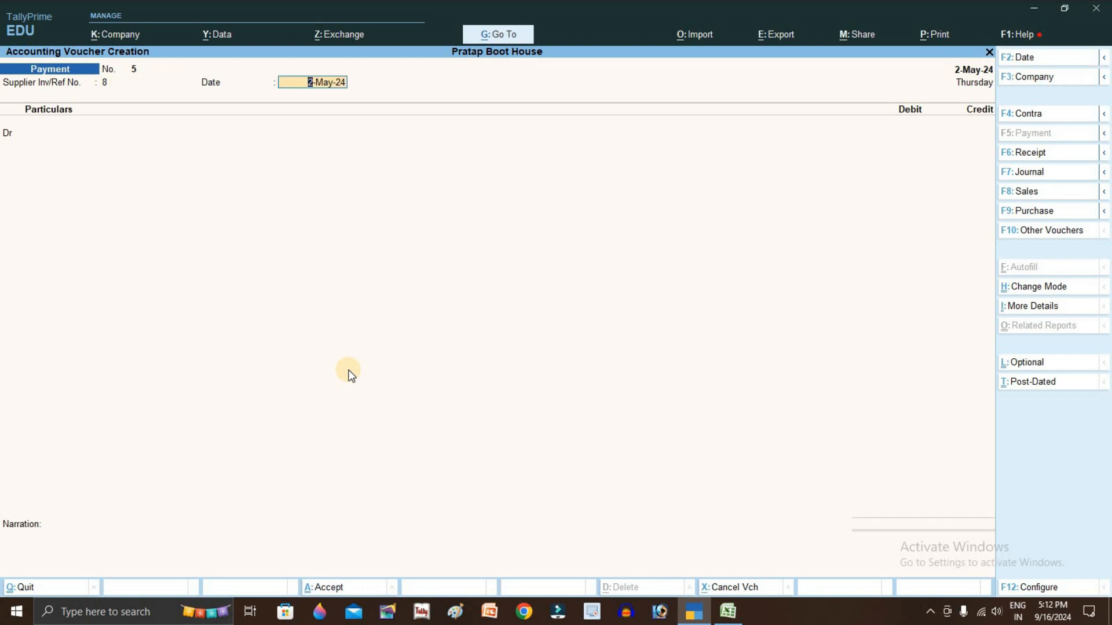
pyautogui.hotkey('alt', 'Tab')
pyautogui.hotkey('alt', 'Tab')
pyautogui.press('Return')
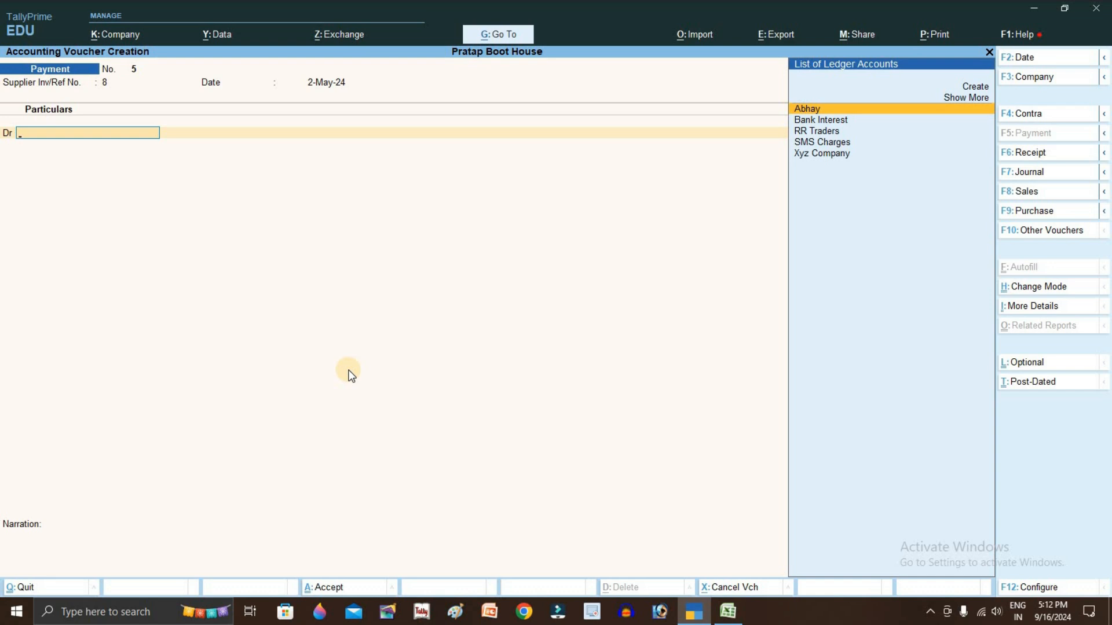
pyautogui.press('F6')
# Enter reference 8 and credit Bank Interest with 352, correcting a mistyped 252
pyautogui.write('8')
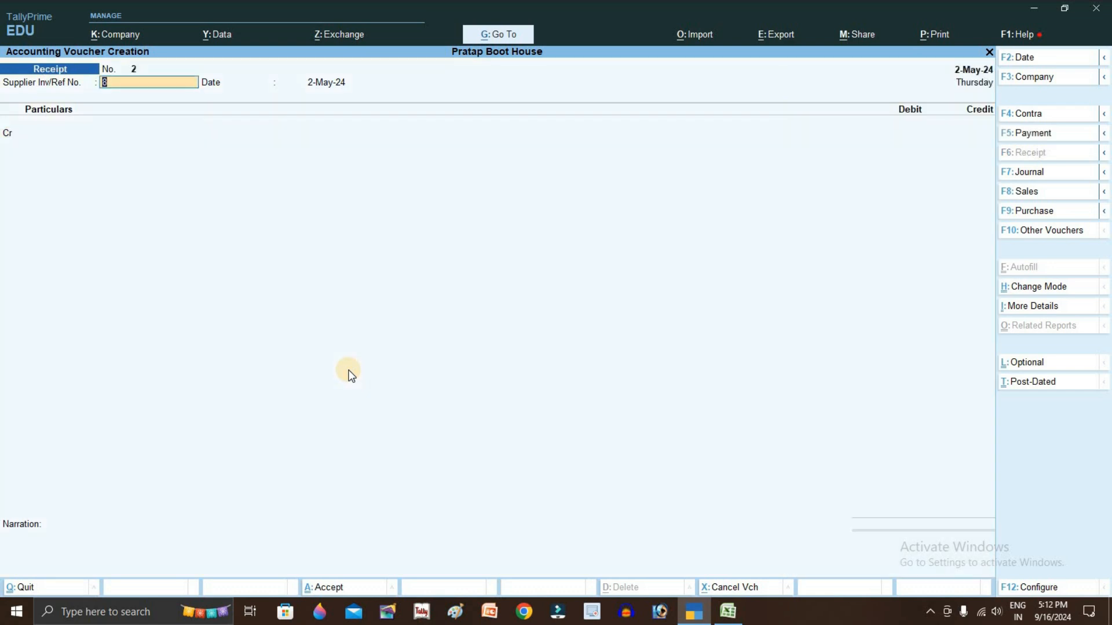
pyautogui.press('Return')
pyautogui.press('Return')
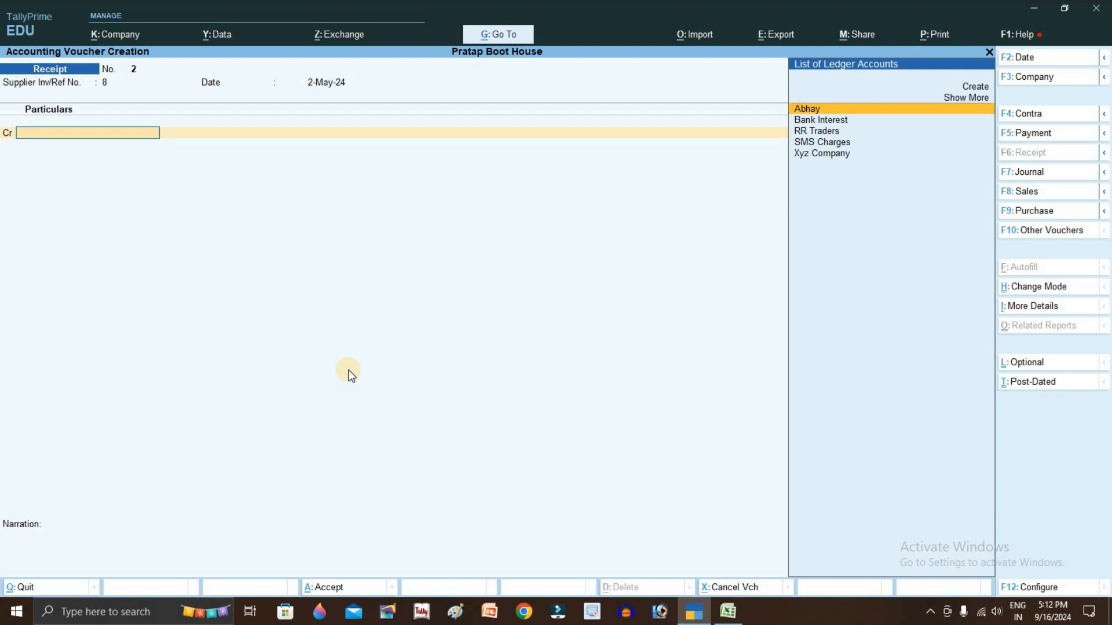
pyautogui.press('Down')
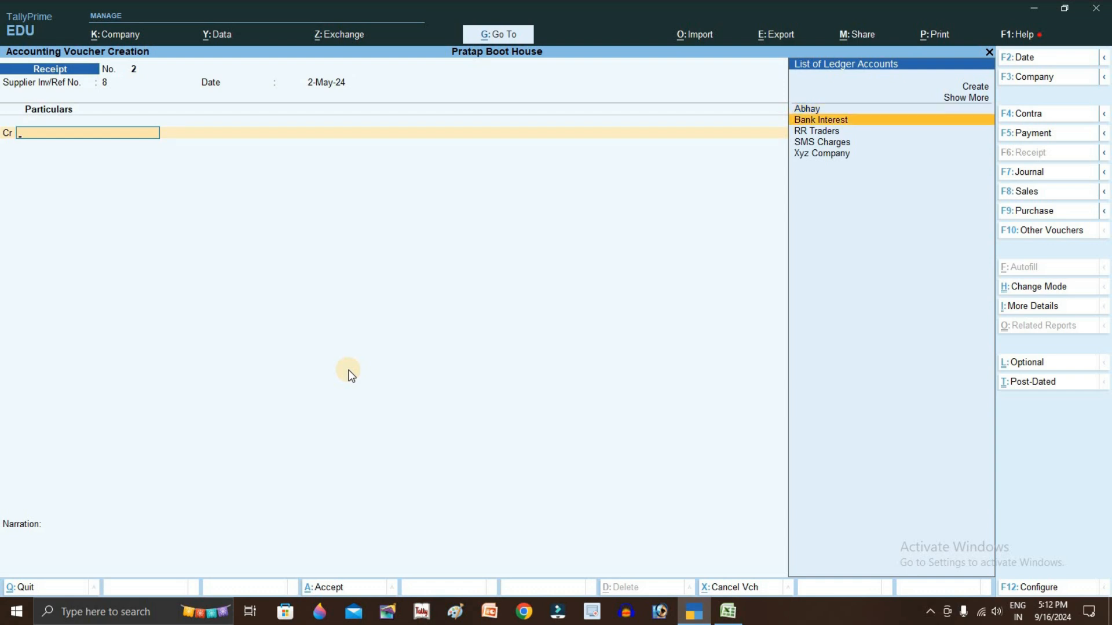
pyautogui.press('Return')
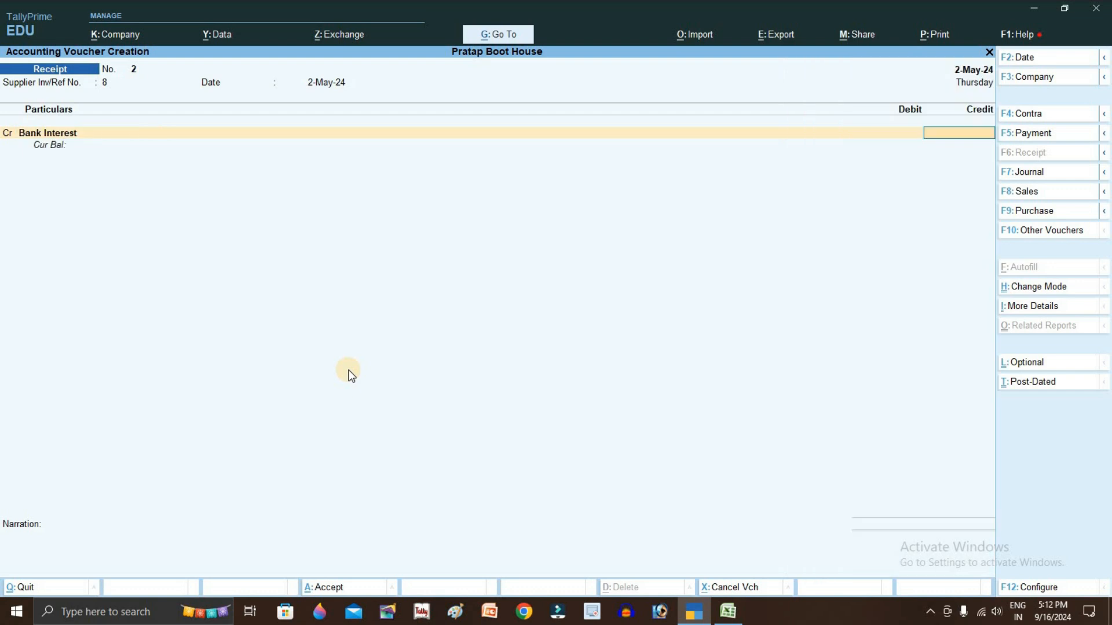
pyautogui.hotkey('alt', 'Tab')
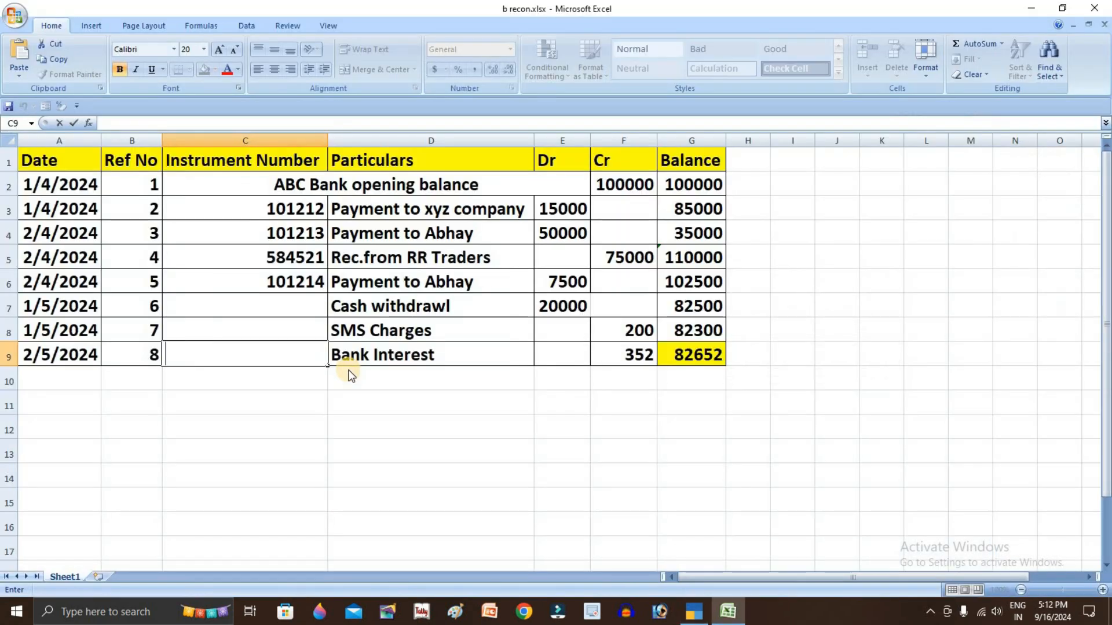
pyautogui.hotkey('alt', 'Tab')
pyautogui.write('252')
pyautogui.press('Return')
pyautogui.hotkey('alt', 'Tab')
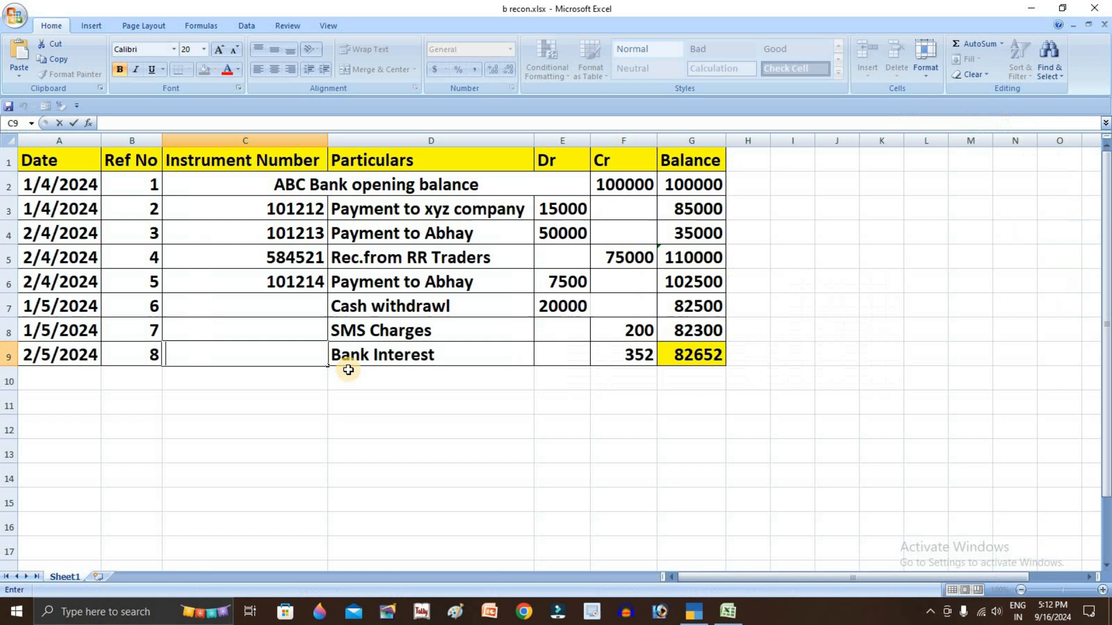
pyautogui.hotkey('alt', 'Tab')
pyautogui.press('BackSpace')
pyautogui.write('352')
pyautogui.press('Return')
# Debit Abc Bank A/c, complete bank allocations, save the receipt and quit to Gateway of Tally
pyautogui.press('Return')
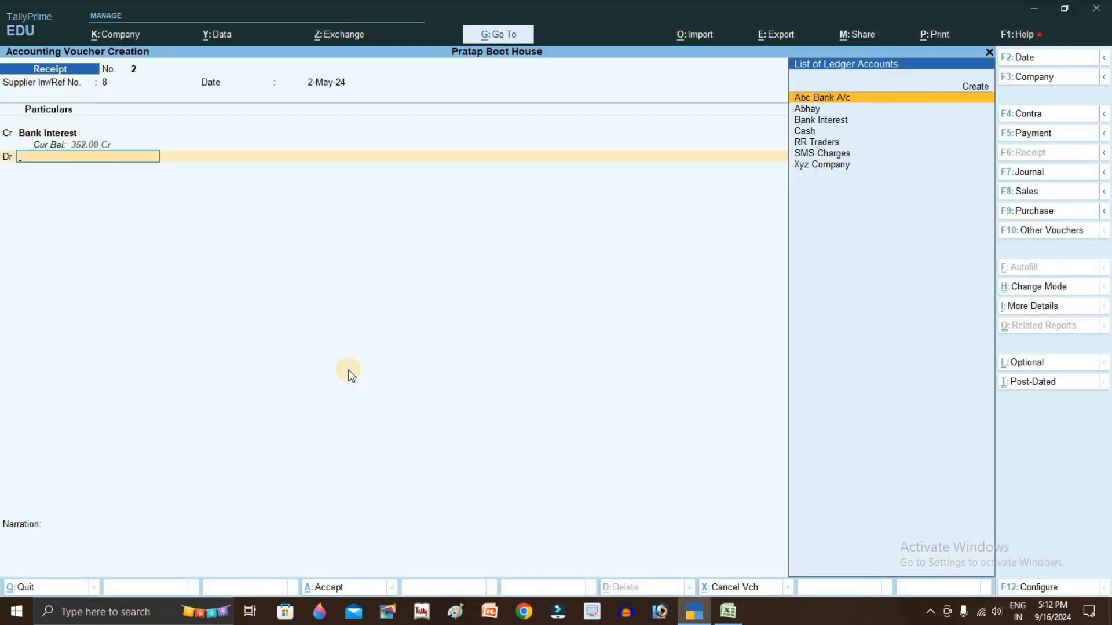
pyautogui.write('Abc')
pyautogui.press('Return')
pyautogui.press('Return')
pyautogui.press('Return')
pyautogui.hotkey('alt', 'Tab')
pyautogui.hotkey('alt', 'Tab')
pyautogui.press('Return')
pyautogui.press('Return')
pyautogui.press('Return')
pyautogui.press('Return')
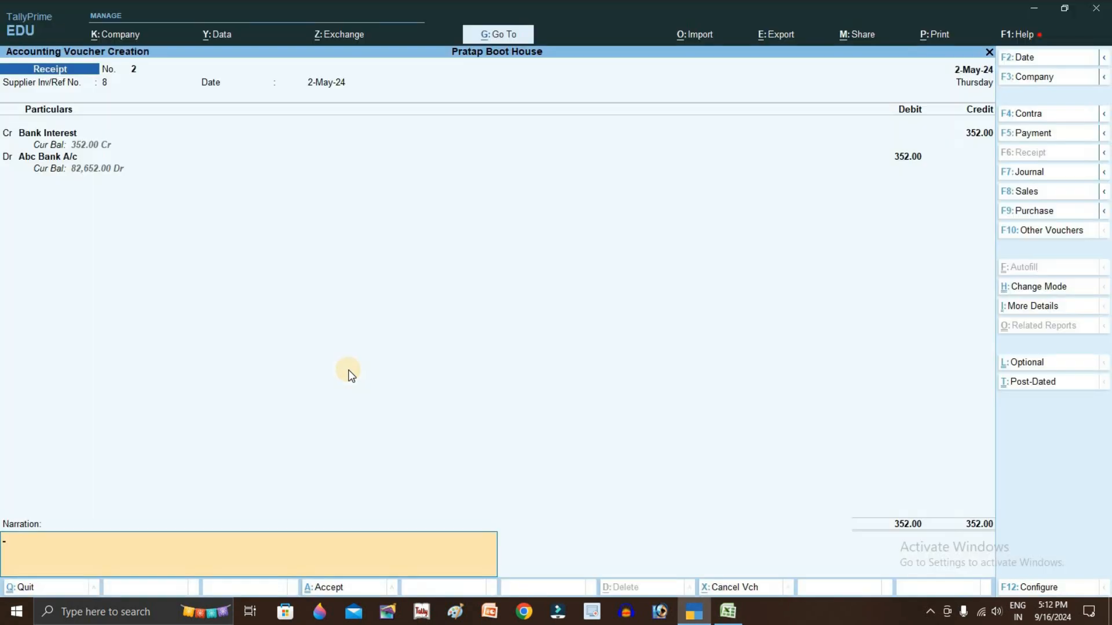
pyautogui.press('Return')
pyautogui.press('Return')
pyautogui.press('Escape')
pyautogui.press('Return')
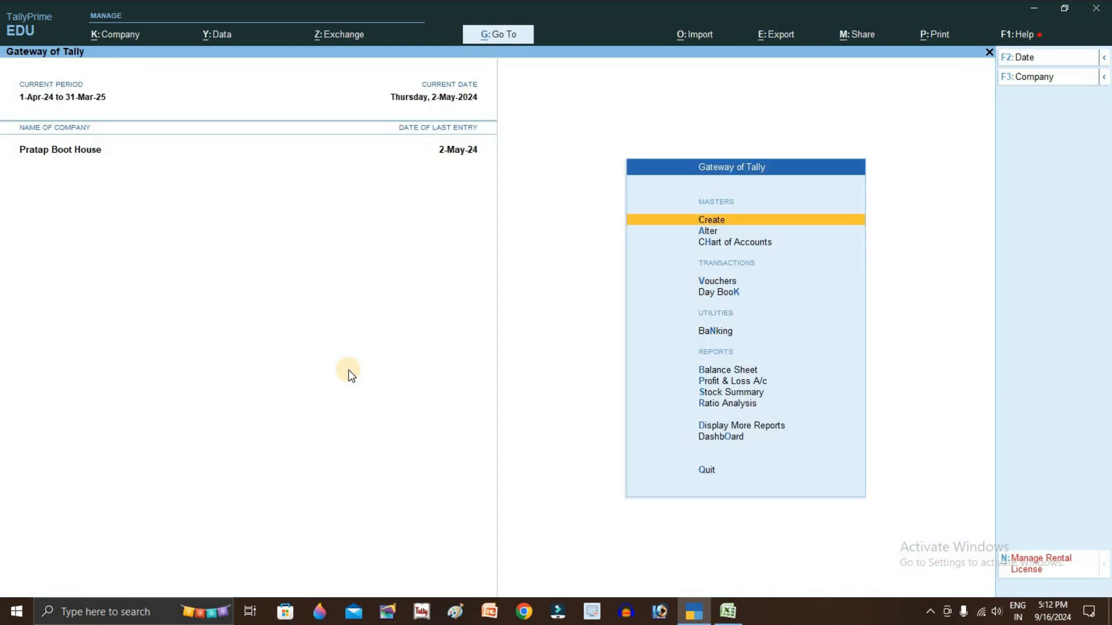
# From Gateway of Tally, open Banking > Bank Reconciliation to pick a bank ledger
pyautogui.press('Down')
pyautogui.press('Down')
pyautogui.press('Down')
pyautogui.press('Down')
pyautogui.press('Down')
pyautogui.press('Down')
pyautogui.press('Up')
pyautogui.press('Return')
pyautogui.press('Down')
pyautogui.press('Down')
pyautogui.press('Down')
pyautogui.press('Down')
pyautogui.press('Down')
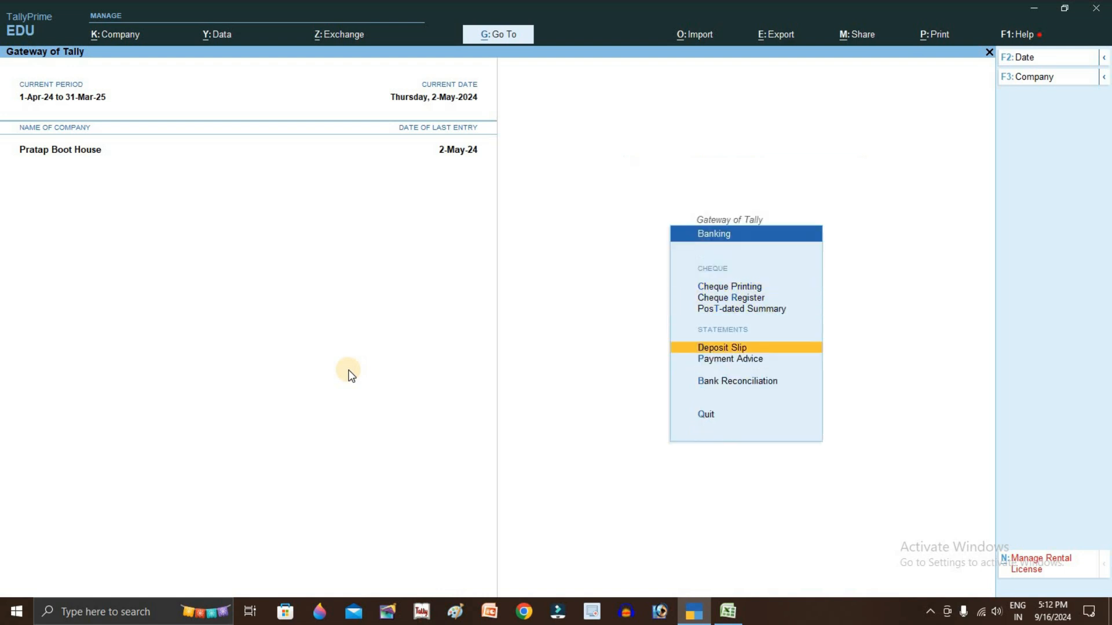
pyautogui.press('Return')
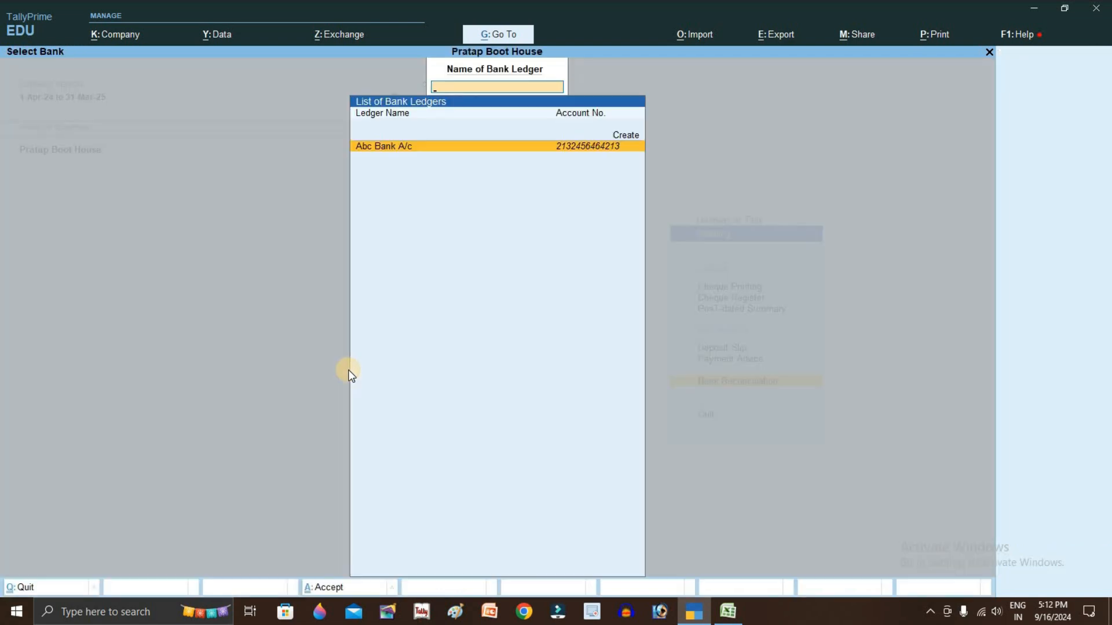
pyautogui.press('Return')
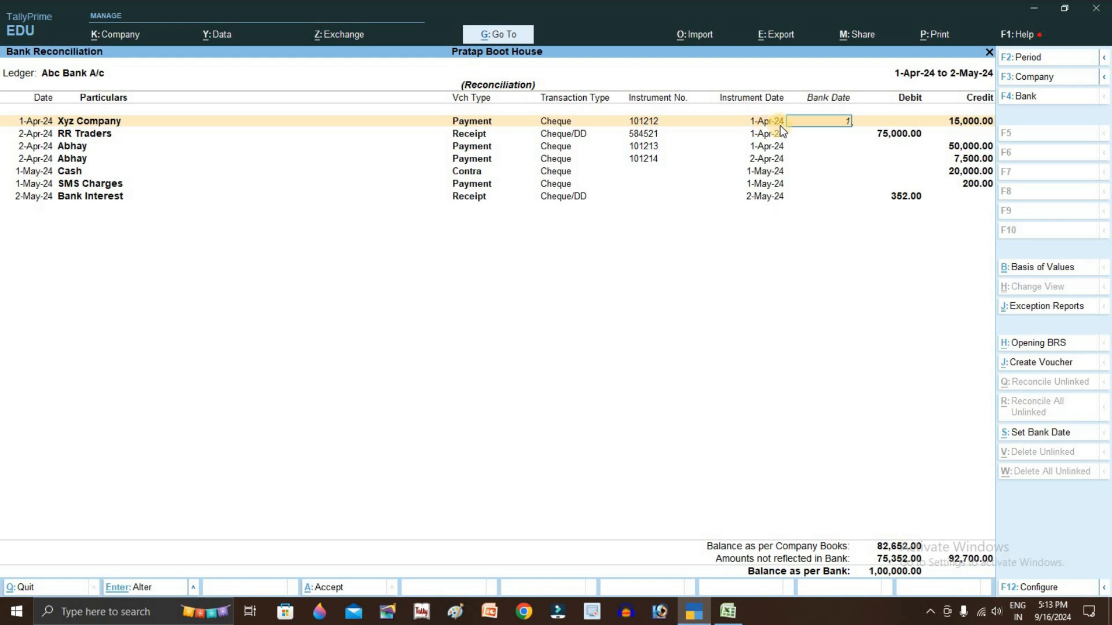
# Set Xyz Company's bank date to 1-Apr-24 after checking its 15000 statement row
pyautogui.press('Return')
pyautogui.hotkey('alt', 'Tab')
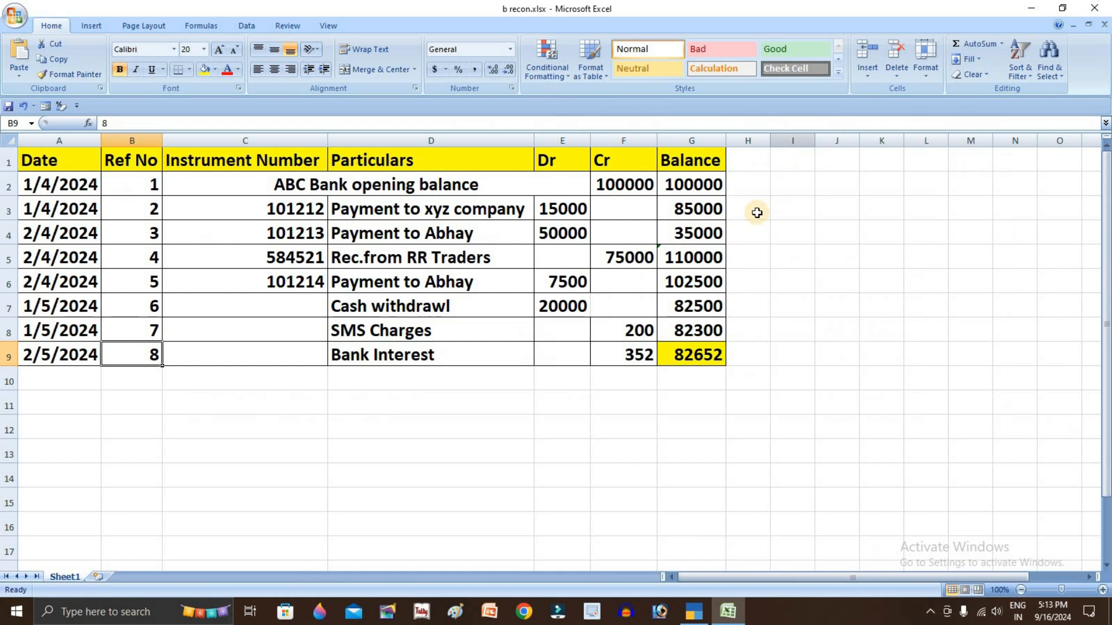
pyautogui.click(721, 211)
pyautogui.hotkey('alt', 'Tab')
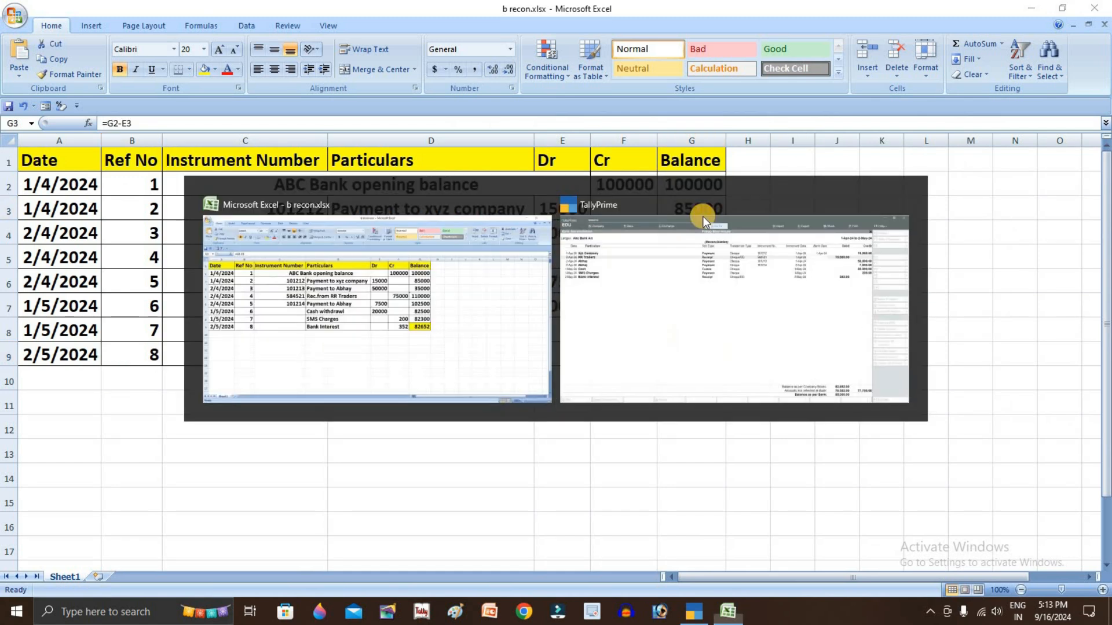
pyautogui.hotkey('alt', 'Tab')
pyautogui.click(623, 214)
pyautogui.hotkey('alt', 'Tab')
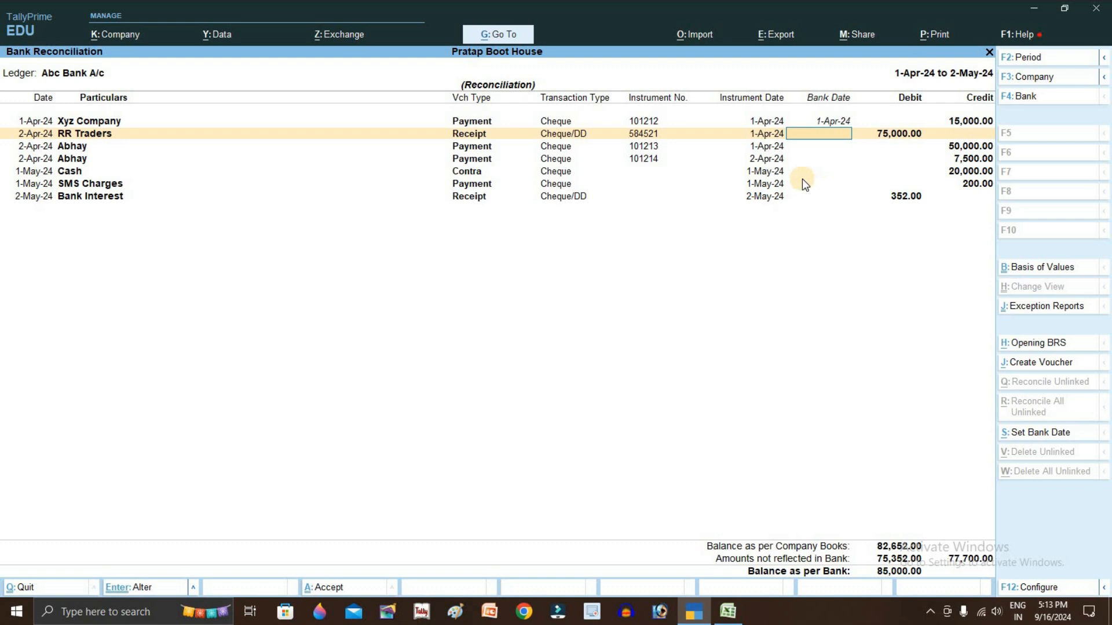
pyautogui.hotkey('alt', 'Tab')
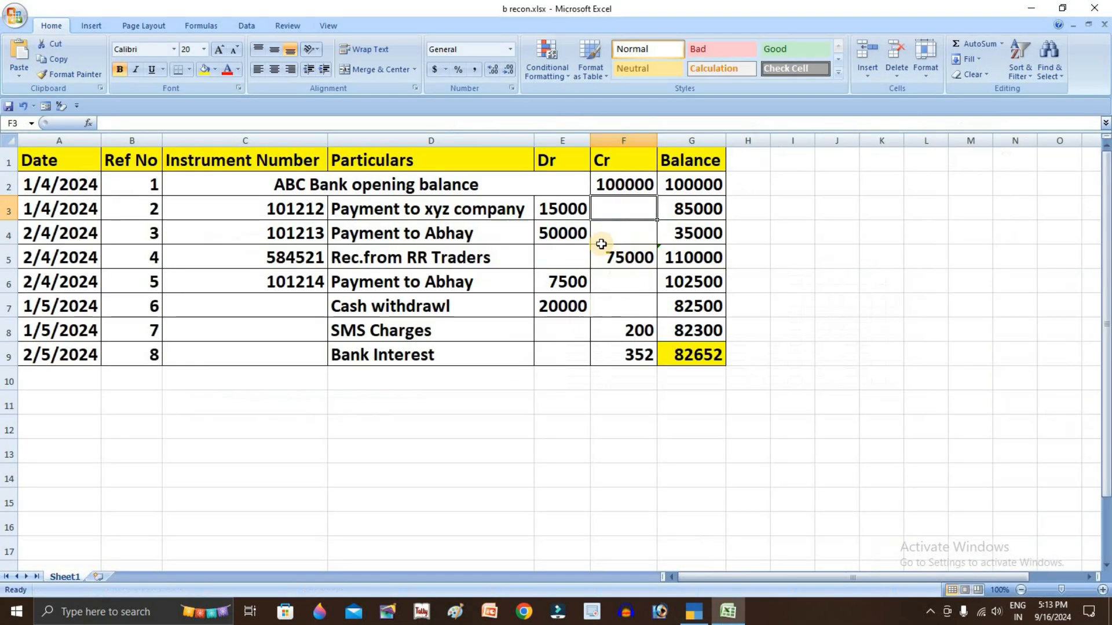
pyautogui.click(547, 210)
pyautogui.hotkey('alt', 'Tab')
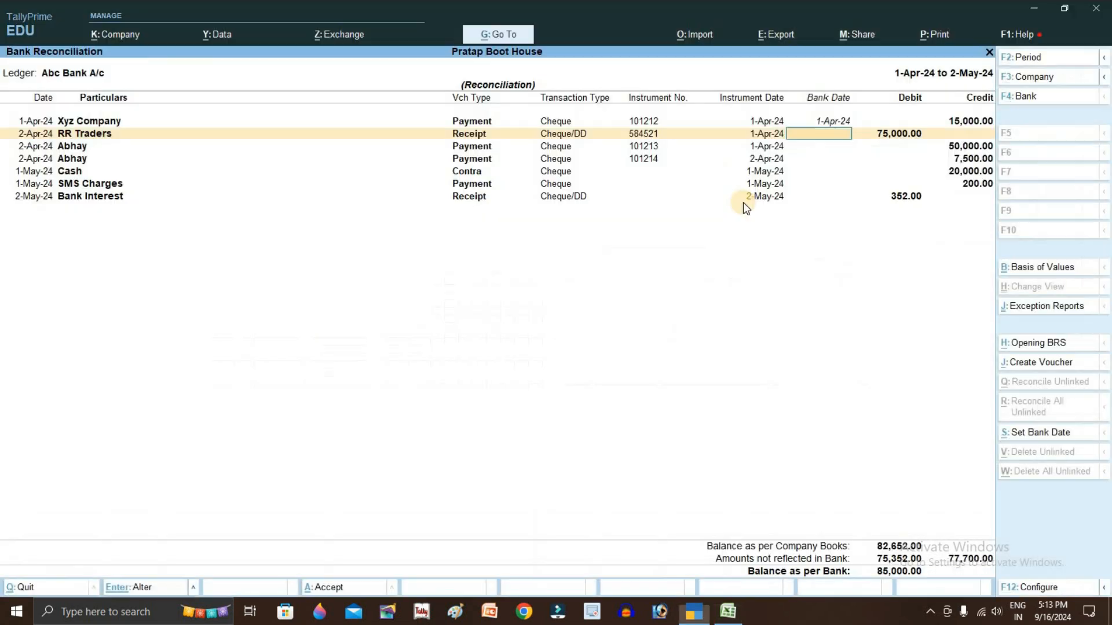
pyautogui.click(836, 118)
pyautogui.hotkey('alt', 'Tab')
pyautogui.click(628, 209)
pyautogui.click(689, 208)
pyautogui.hotkey('alt', 'Tab')
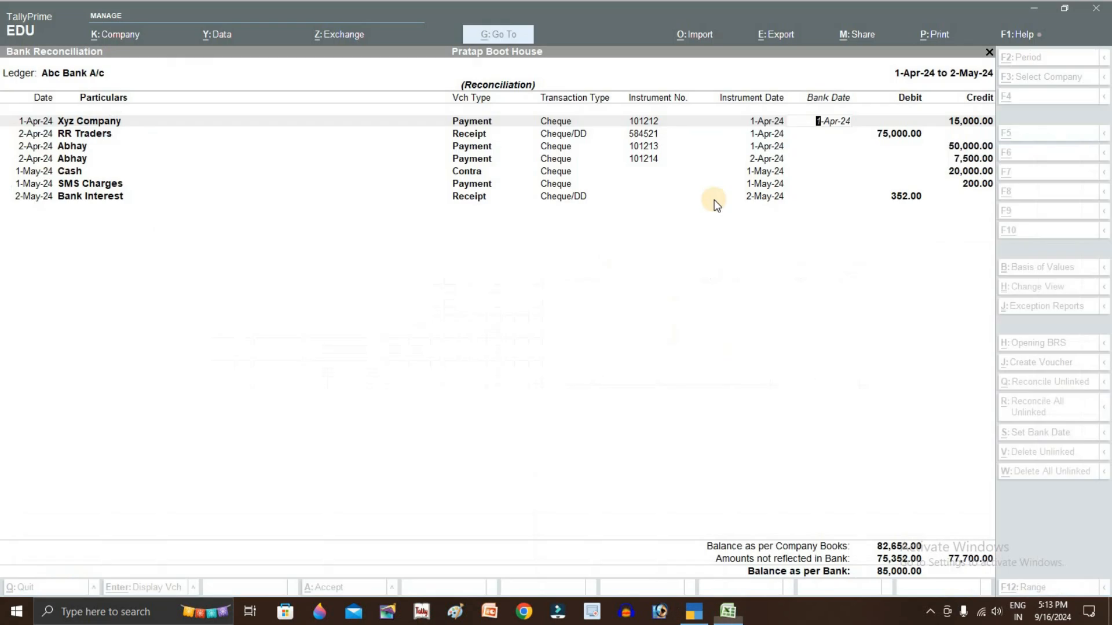
pyautogui.click(832, 144)
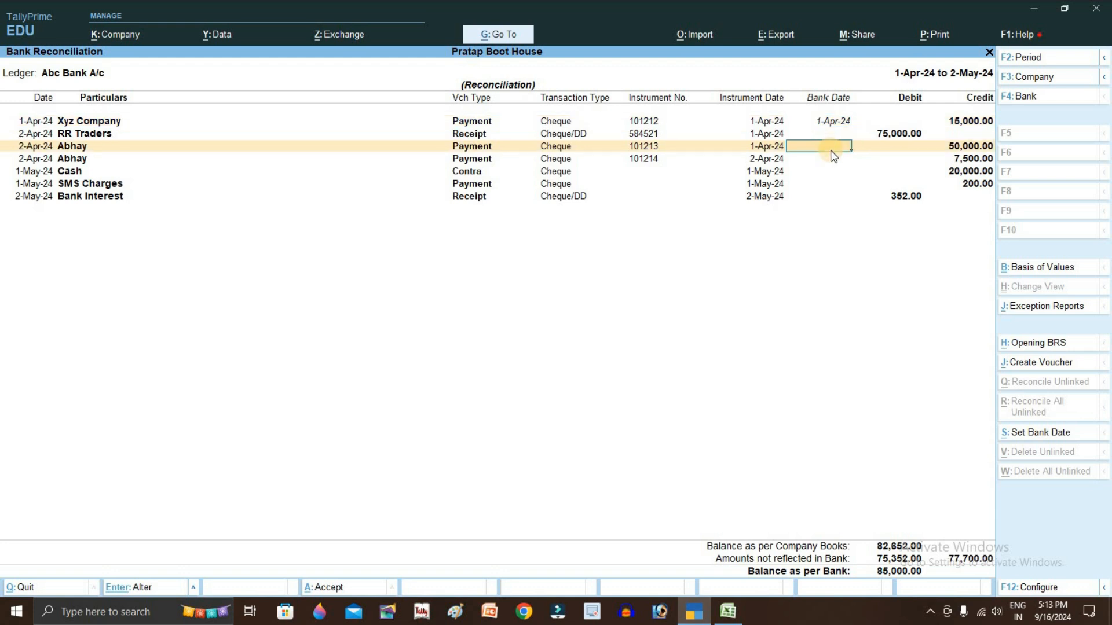
# Enter bank dates: Abhay 2-Apr-24, RR Traders 1-Apr-24, second Abhay 2-Apr-24, Cash and SMS Charges 1-May-24
pyautogui.hotkey('alt', 'Tab')
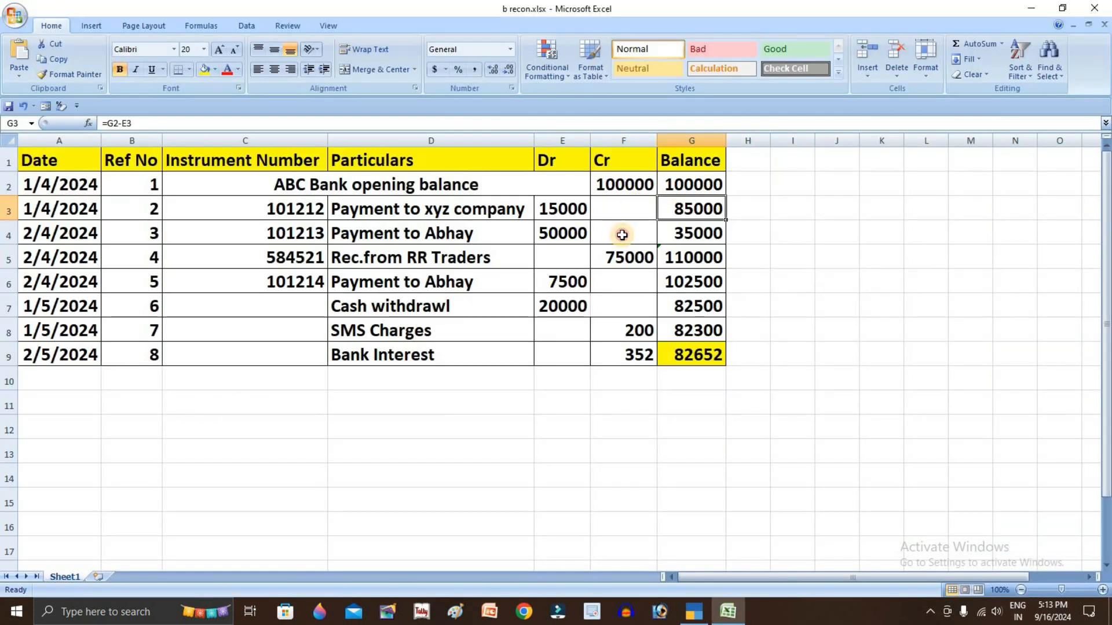
pyautogui.click(622, 234)
pyautogui.hotkey('alt', 'Tab')
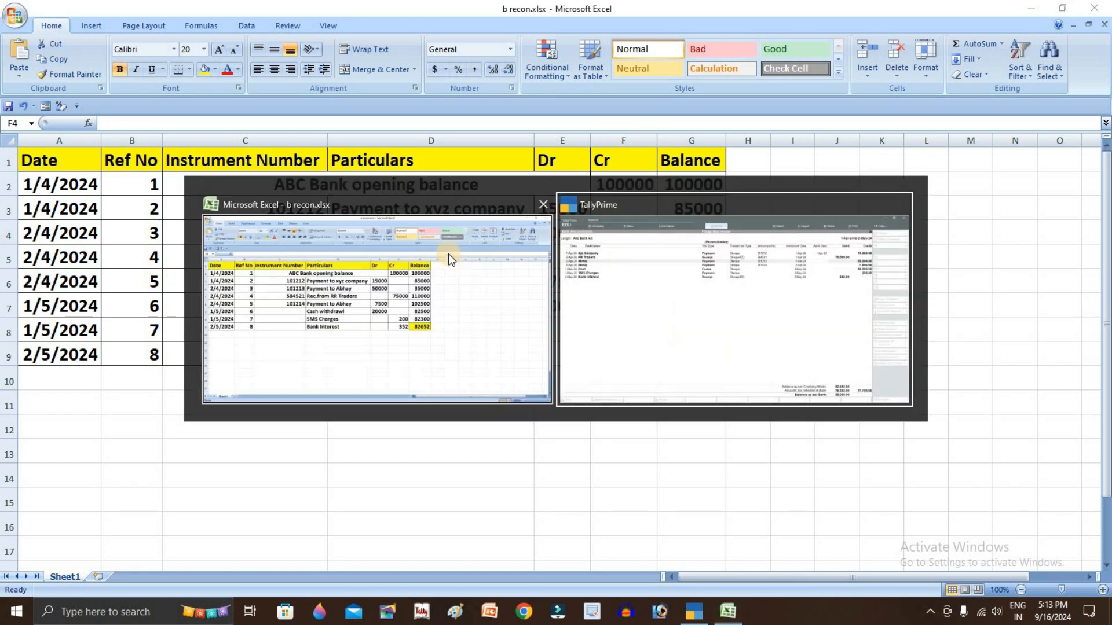
pyautogui.press('Return')
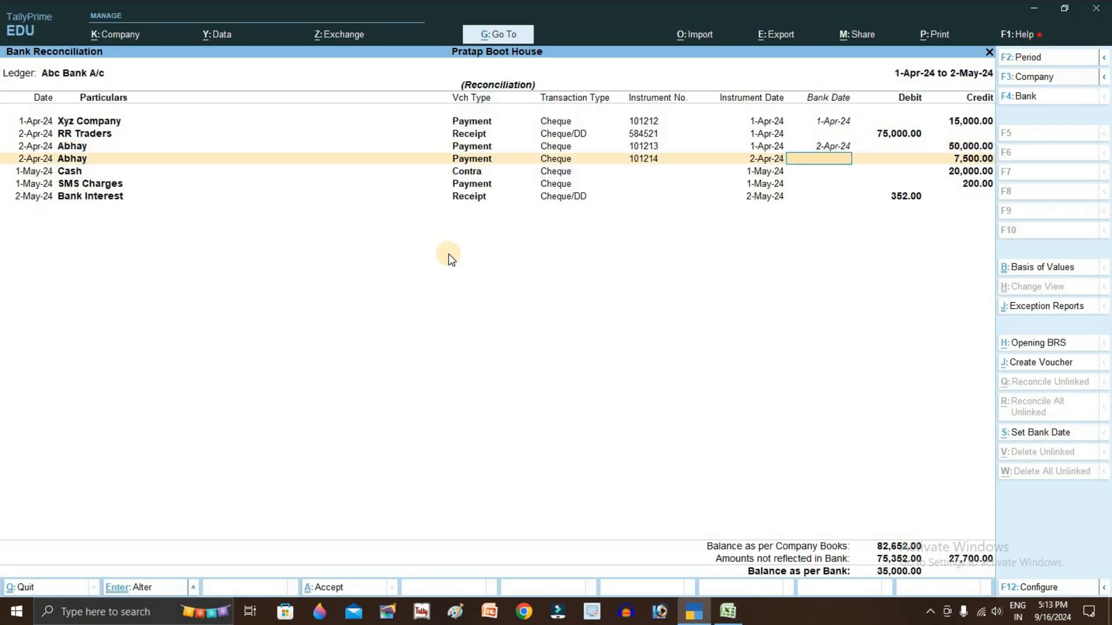
pyautogui.hotkey('alt', 'Tab')
pyautogui.hotkey('alt', 'Tab')
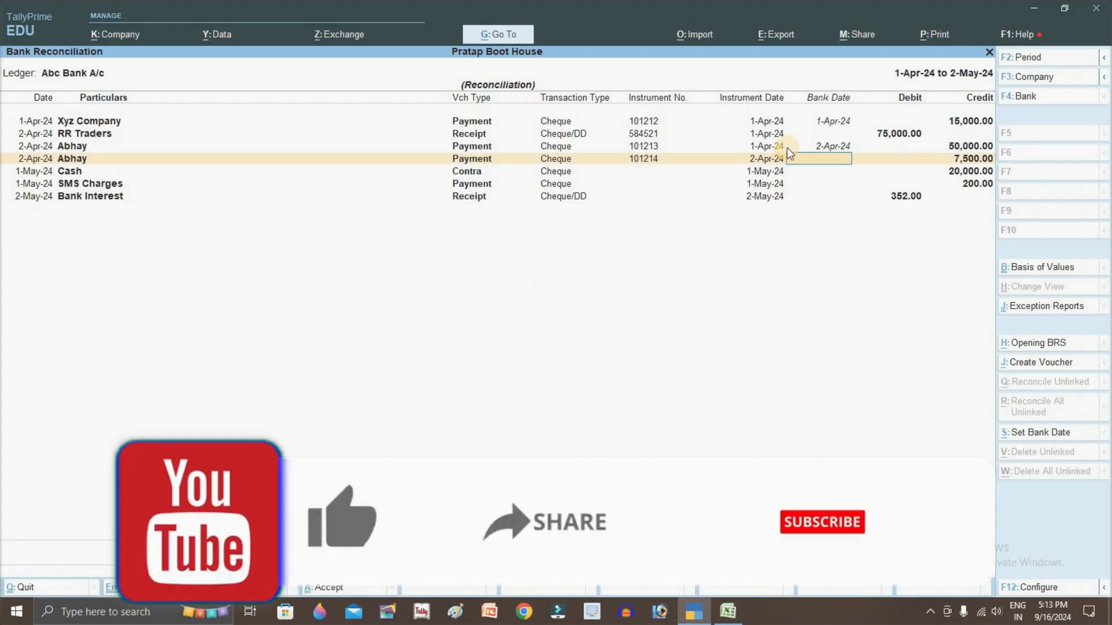
pyautogui.write('1')
pyautogui.press('Return')
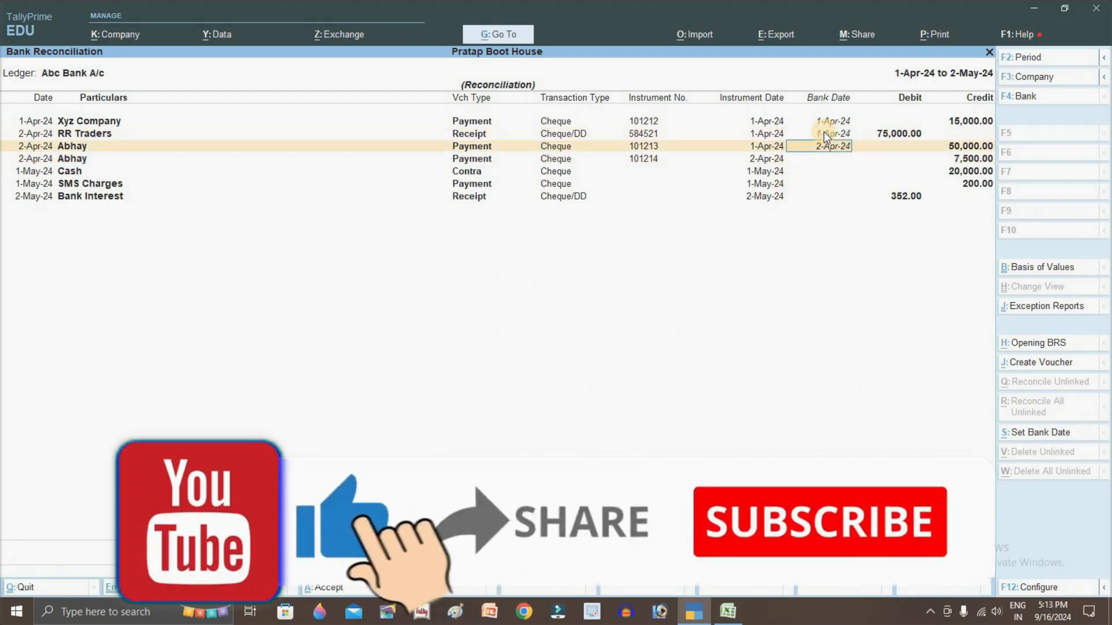
pyautogui.press('Return')
pyautogui.press('Return')
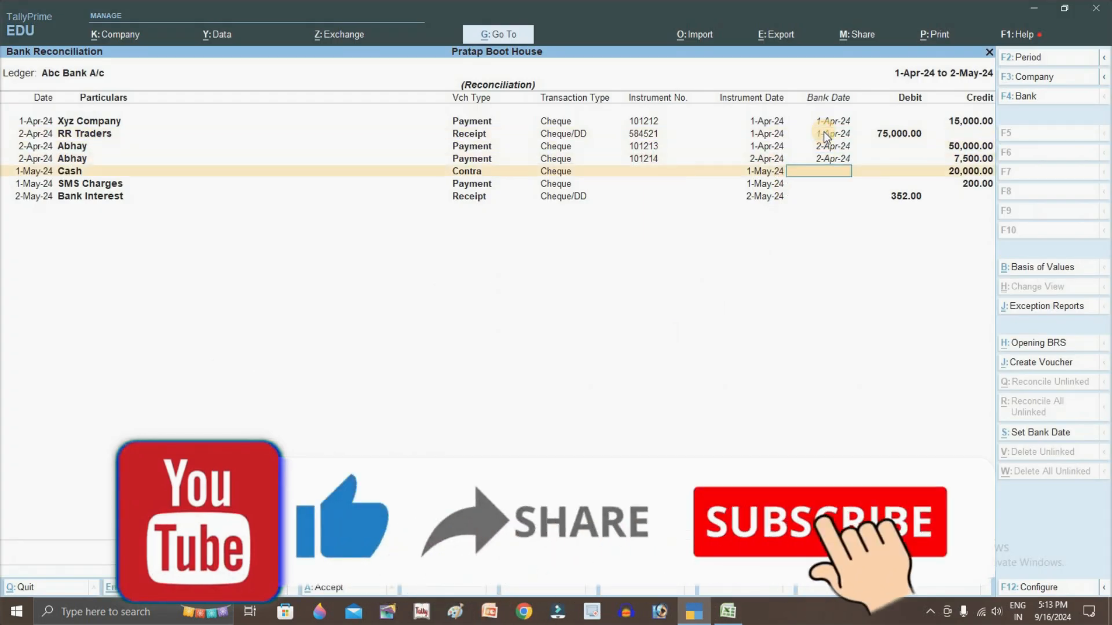
pyautogui.press('Return')
pyautogui.write('1')
pyautogui.press('Return')
pyautogui.write('2')
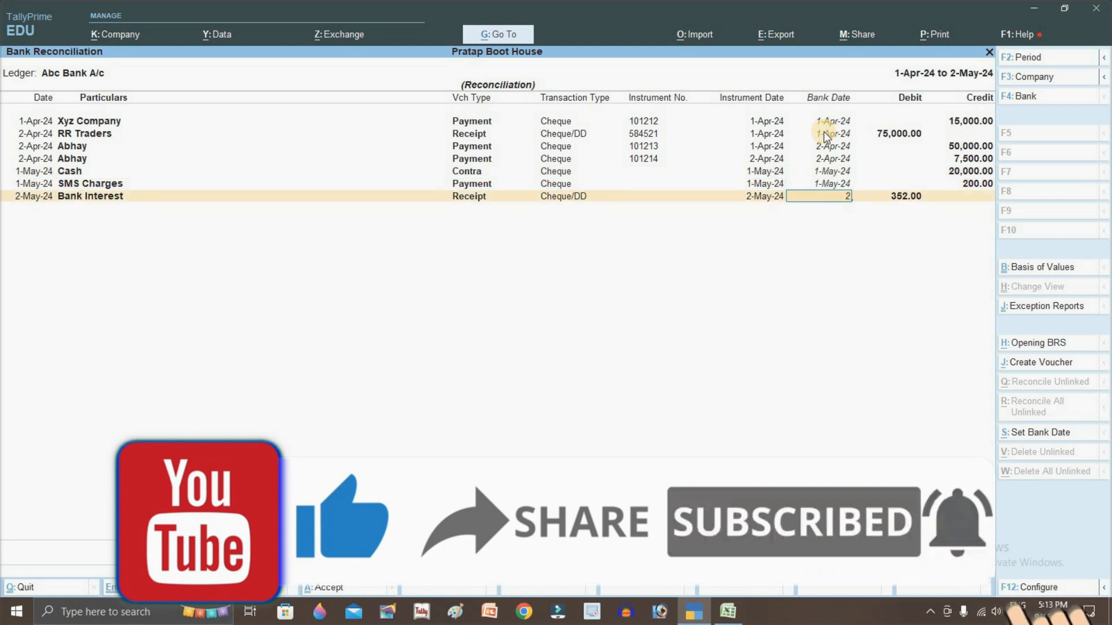
pyautogui.press('Return')
pyautogui.press('Return')
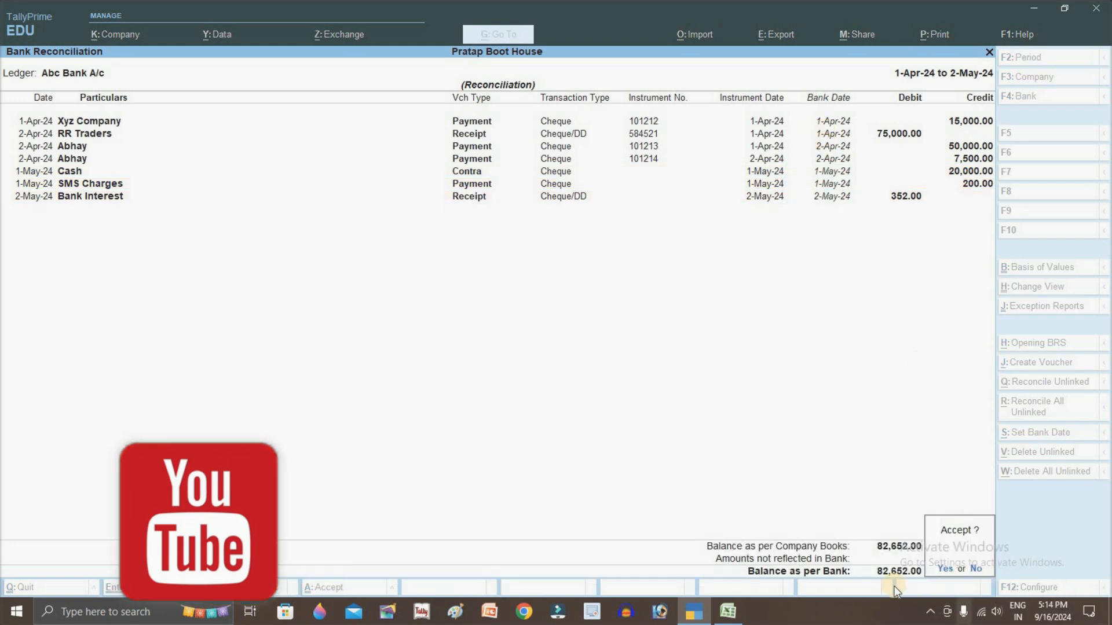
pyautogui.hotkey('alt', 'Tab')
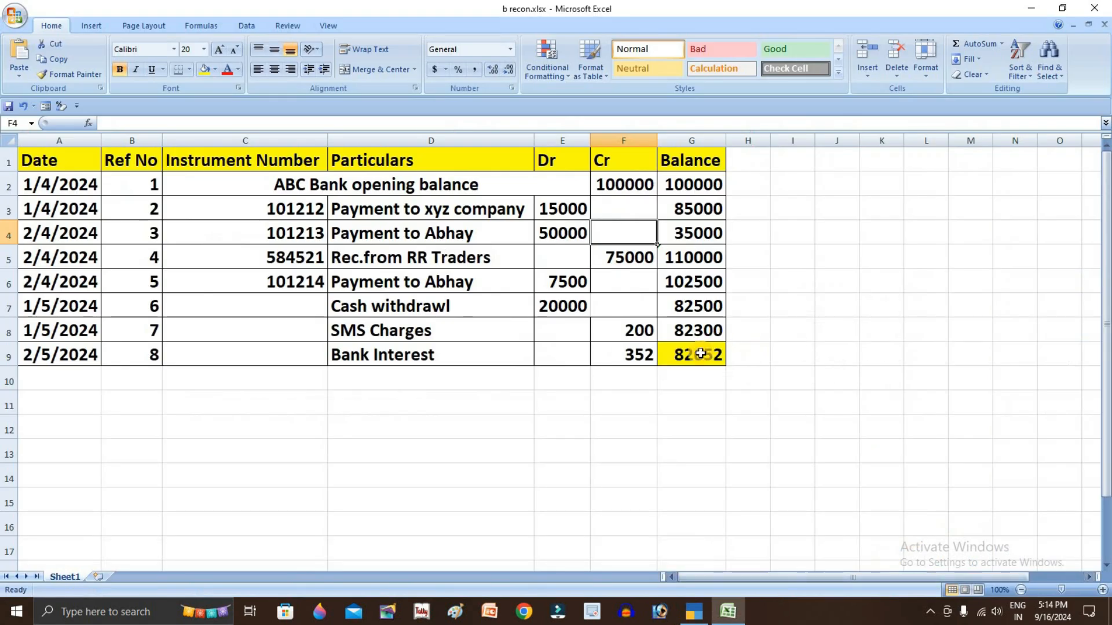
pyautogui.hotkey('alt', 'Tab')
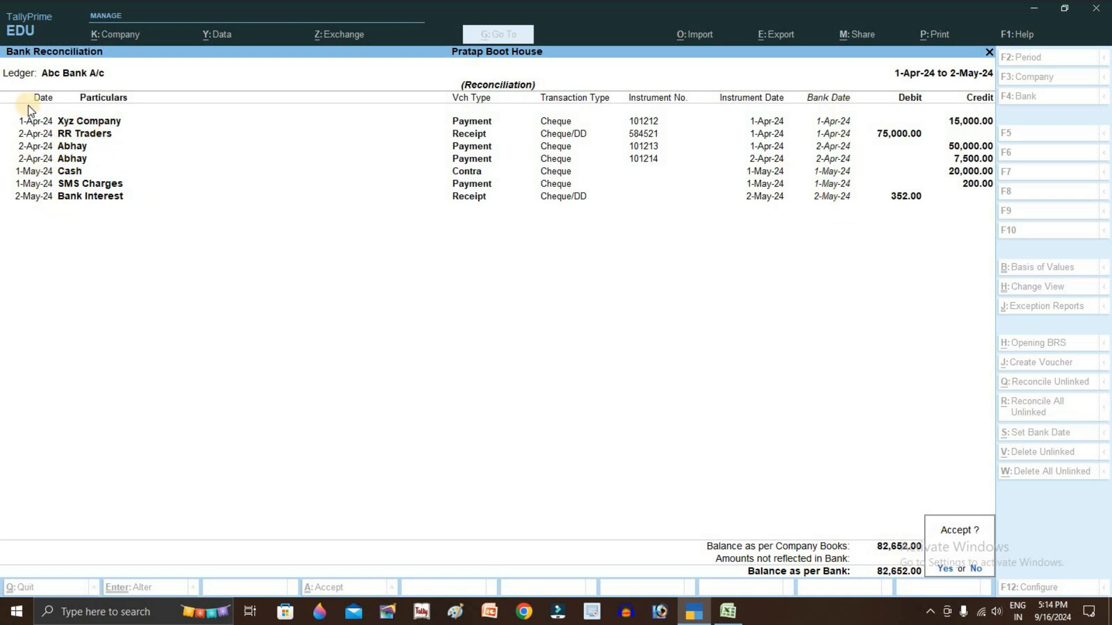
pyautogui.hotkey('alt', 'Tab')
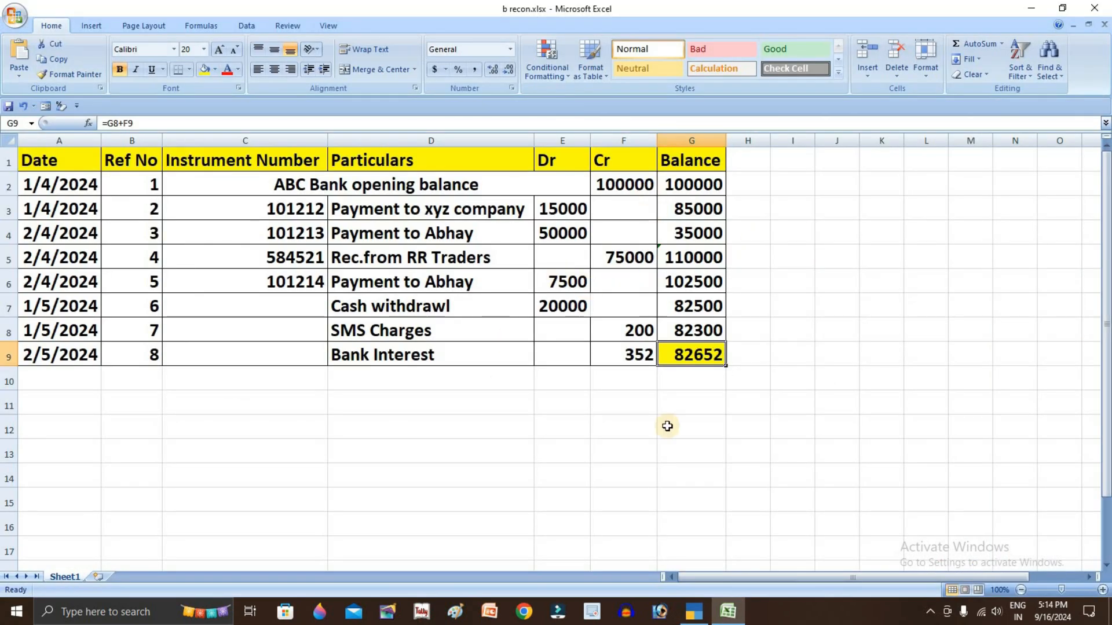
pyautogui.hotkey('alt', 'Tab')
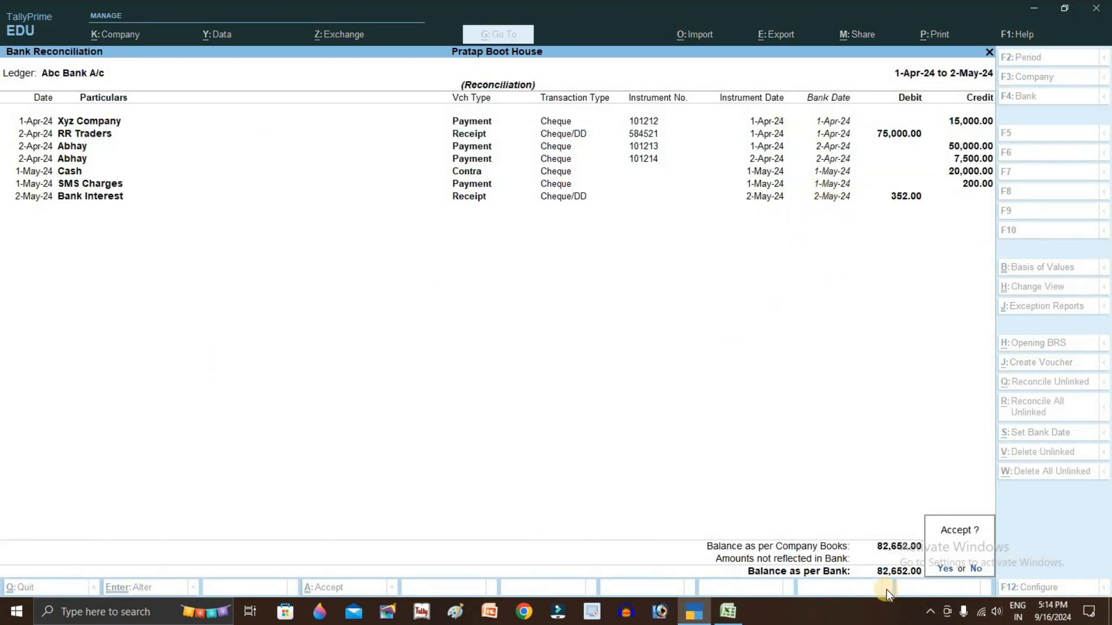
pyautogui.hotkey('alt', 'Tab')
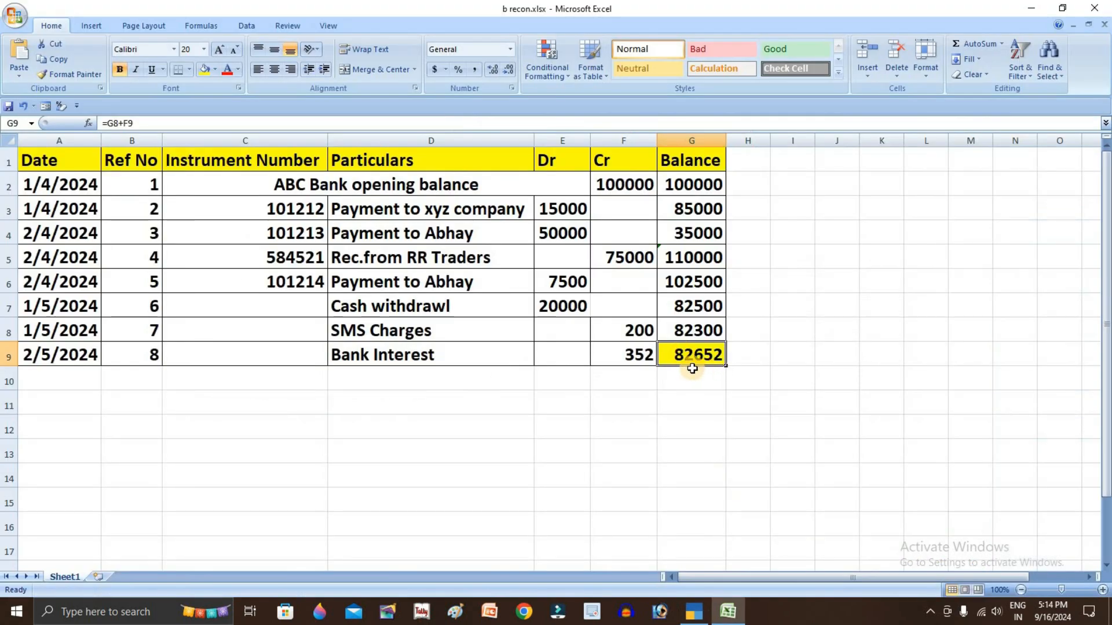
pyautogui.hotkey('alt', 'Tab')
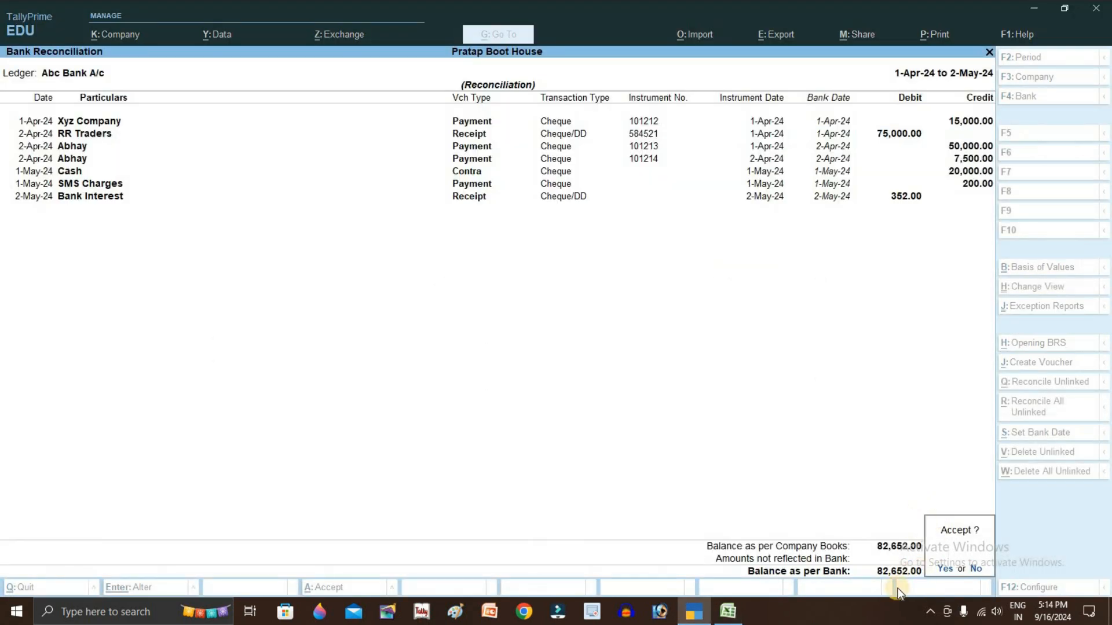